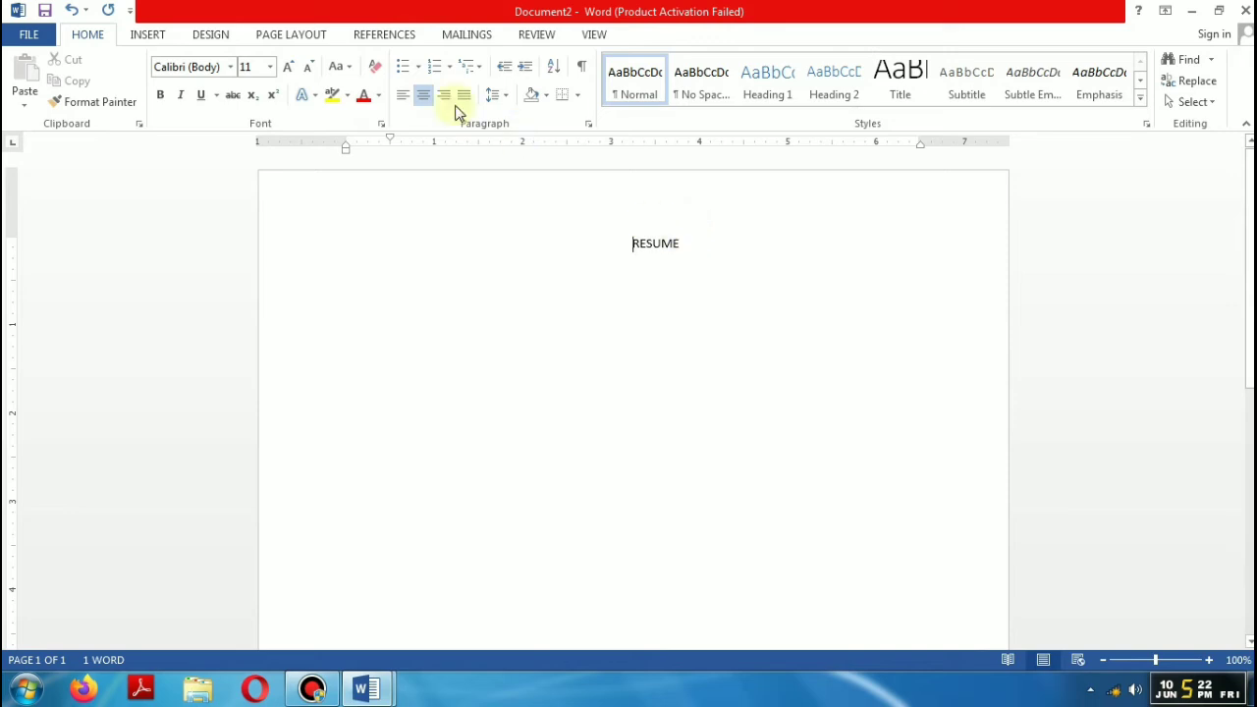
Step: Centre the RESUME title and make it bold at 18 pt
{"action": "key", "text": "ctrl+l"}
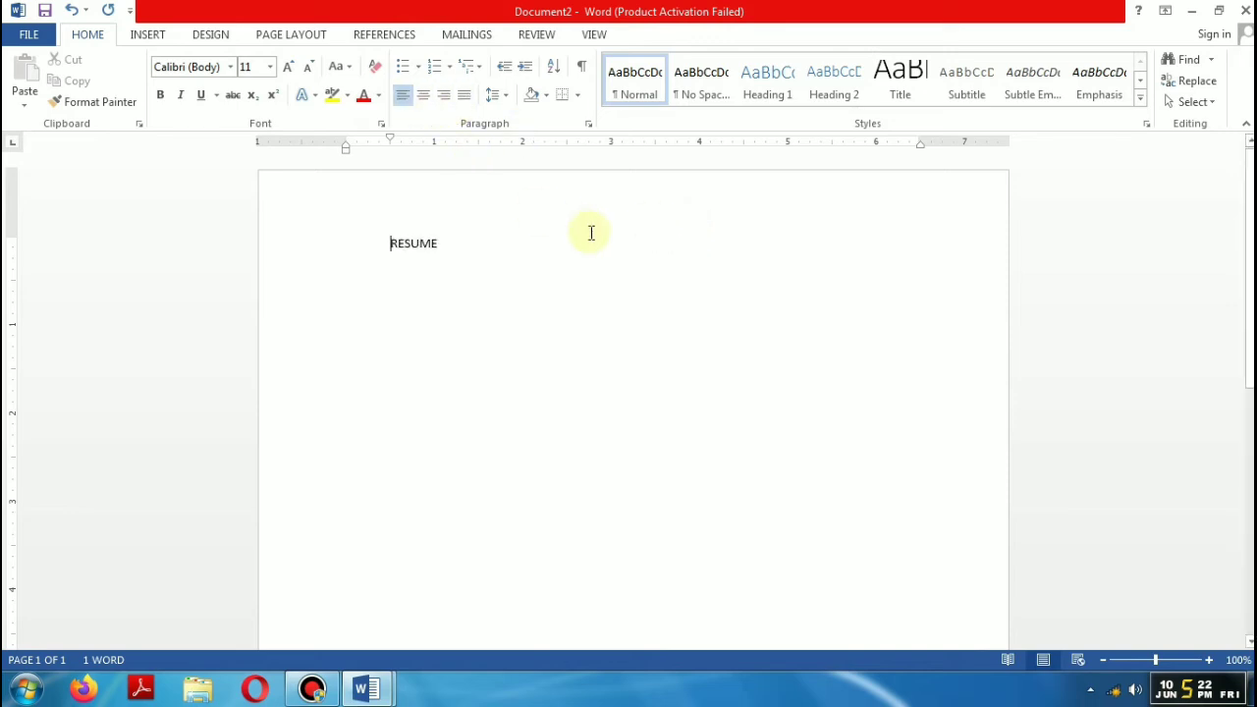
{"action": "key", "text": "BackSpace"}
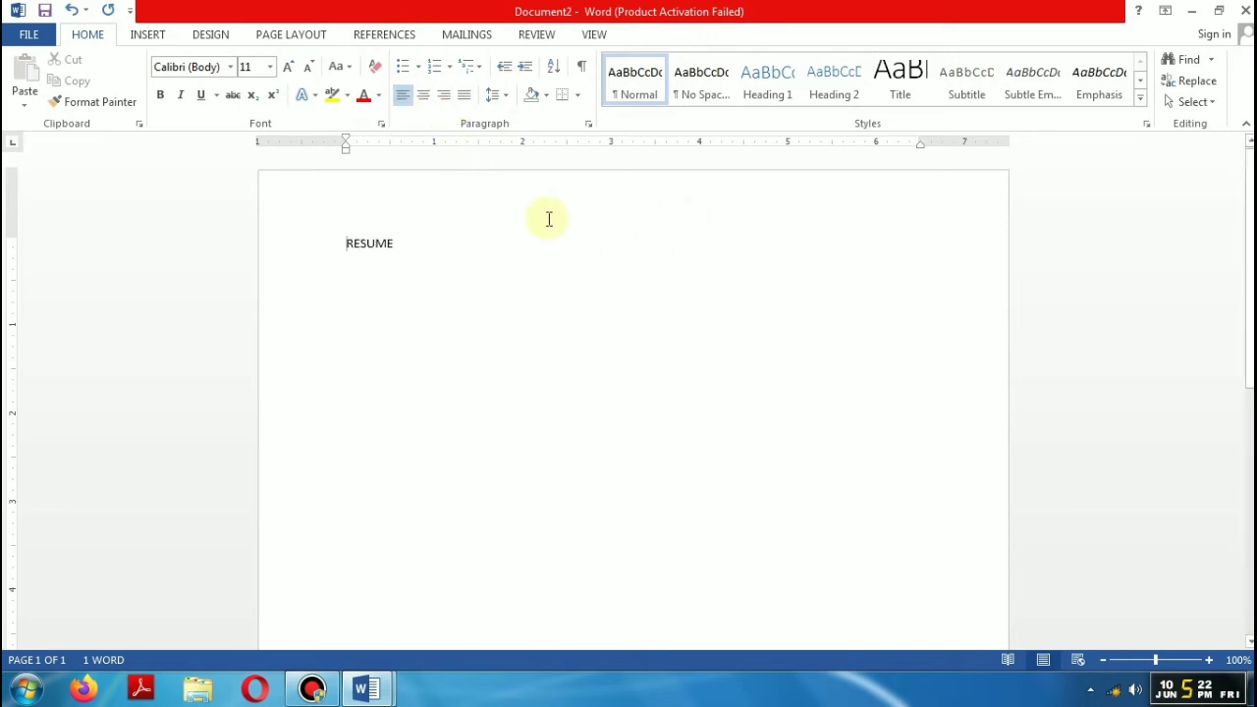
{"action": "left_click", "coordinate": [424, 95]}
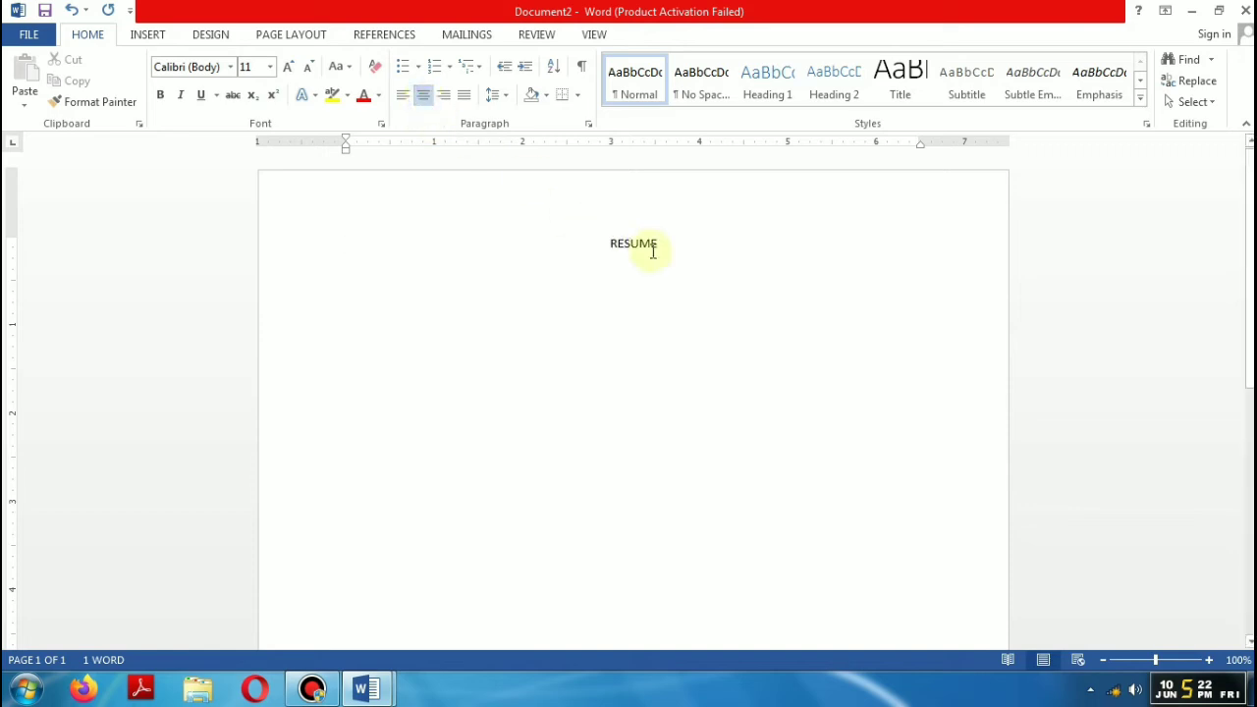
{"action": "left_click_drag", "start_coordinate": [657, 243], "coordinate": [598, 256]}
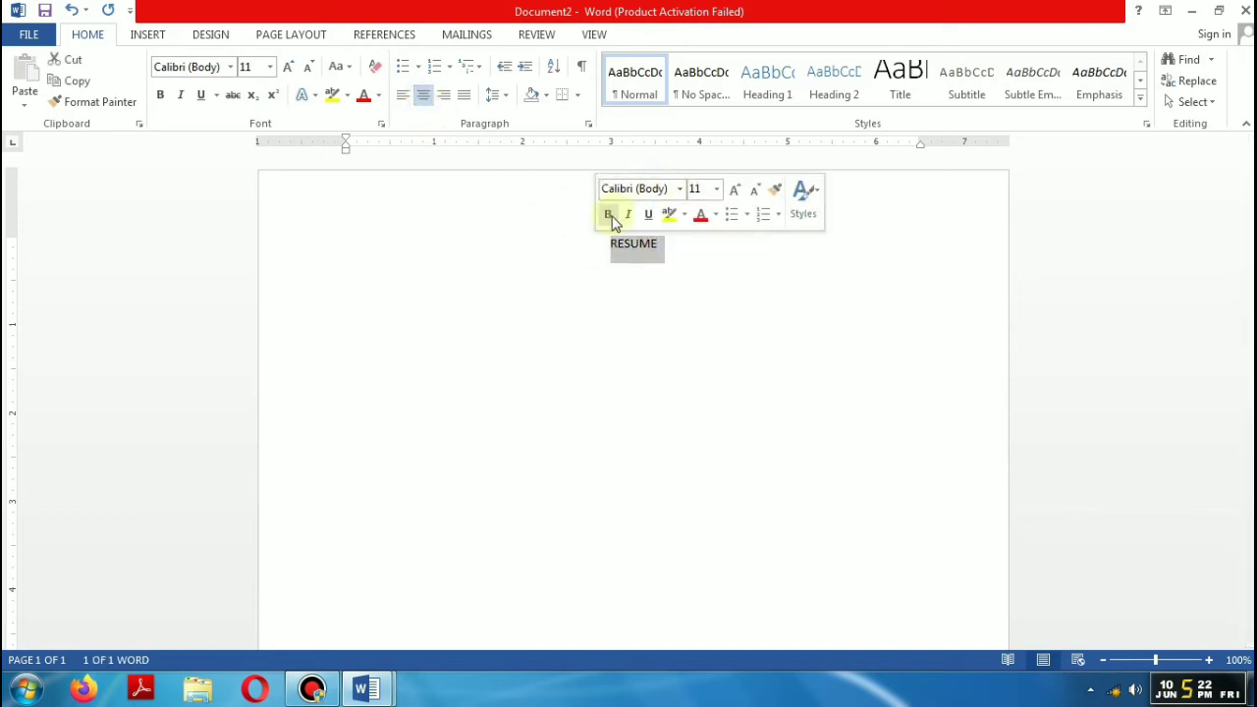
{"action": "left_click", "coordinate": [608, 216]}
{"action": "left_click", "coordinate": [735, 190]}
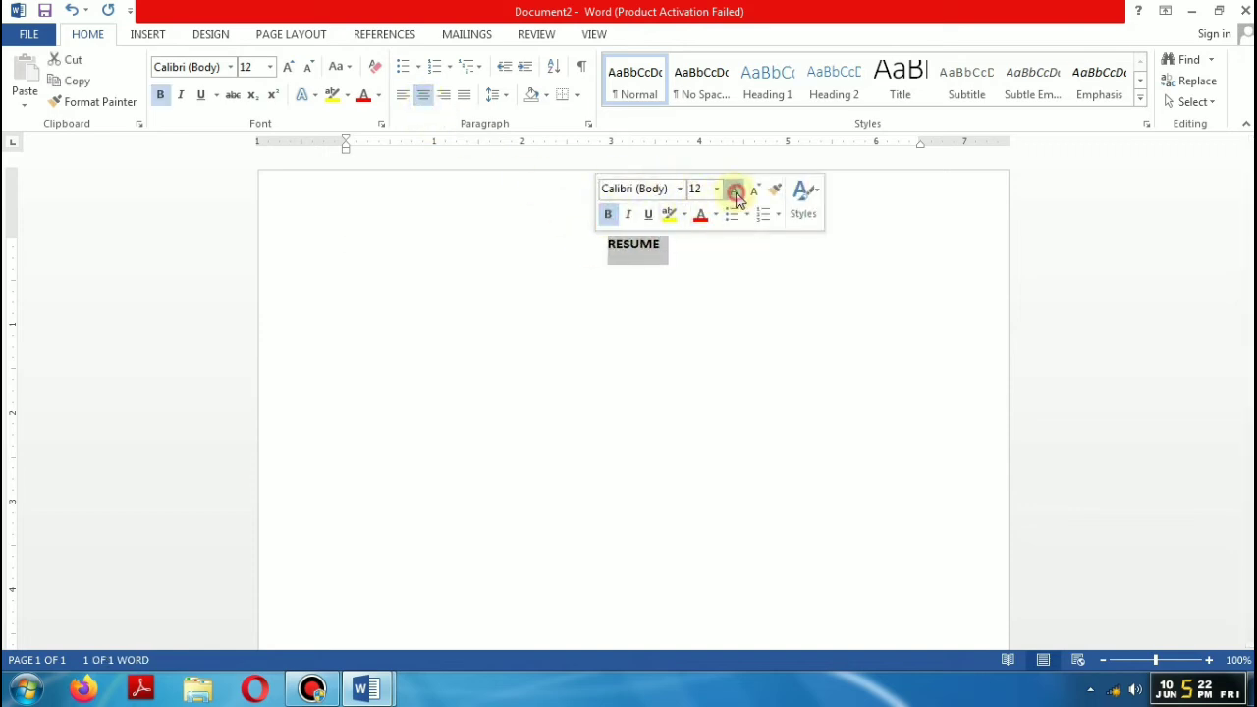
{"action": "left_click", "coordinate": [735, 190]}
{"action": "left_click", "coordinate": [734, 190]}
{"action": "left_click", "coordinate": [734, 190]}
Step: Start a new left-aligned line beneath the RESUME title
{"action": "left_click", "coordinate": [716, 264]}
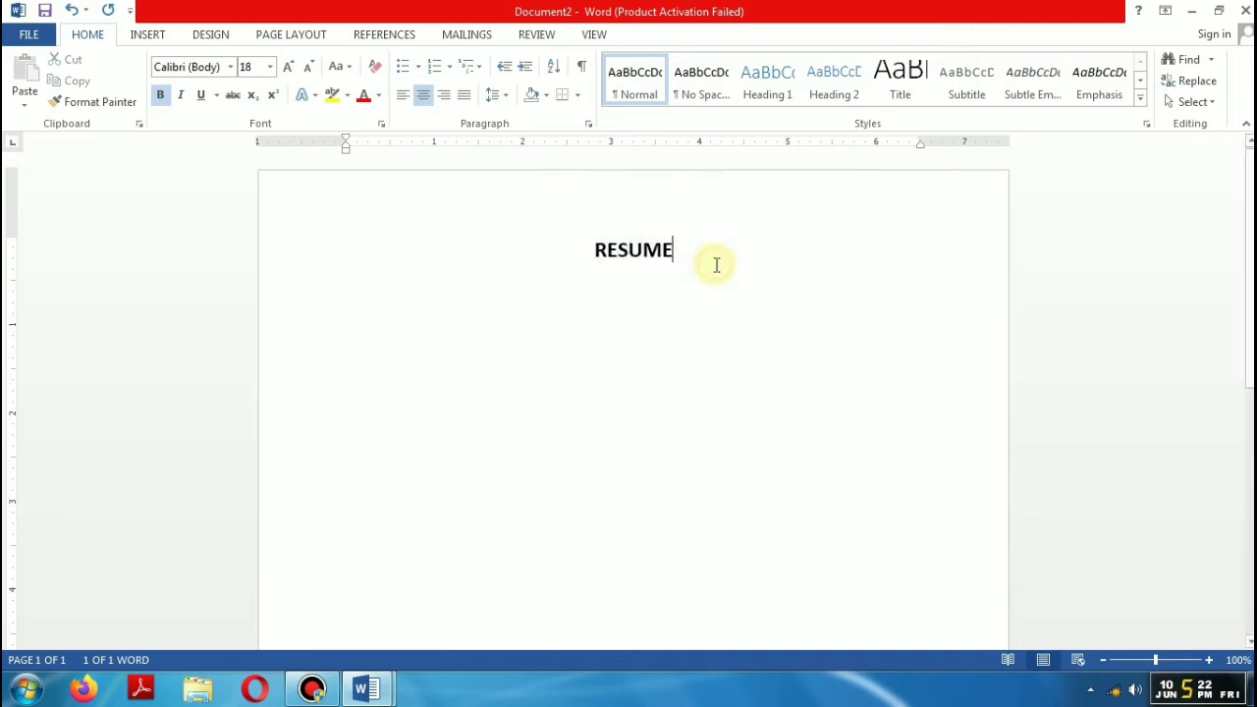
{"action": "key", "text": "Return"}
{"action": "key", "text": "ctrl+l"}
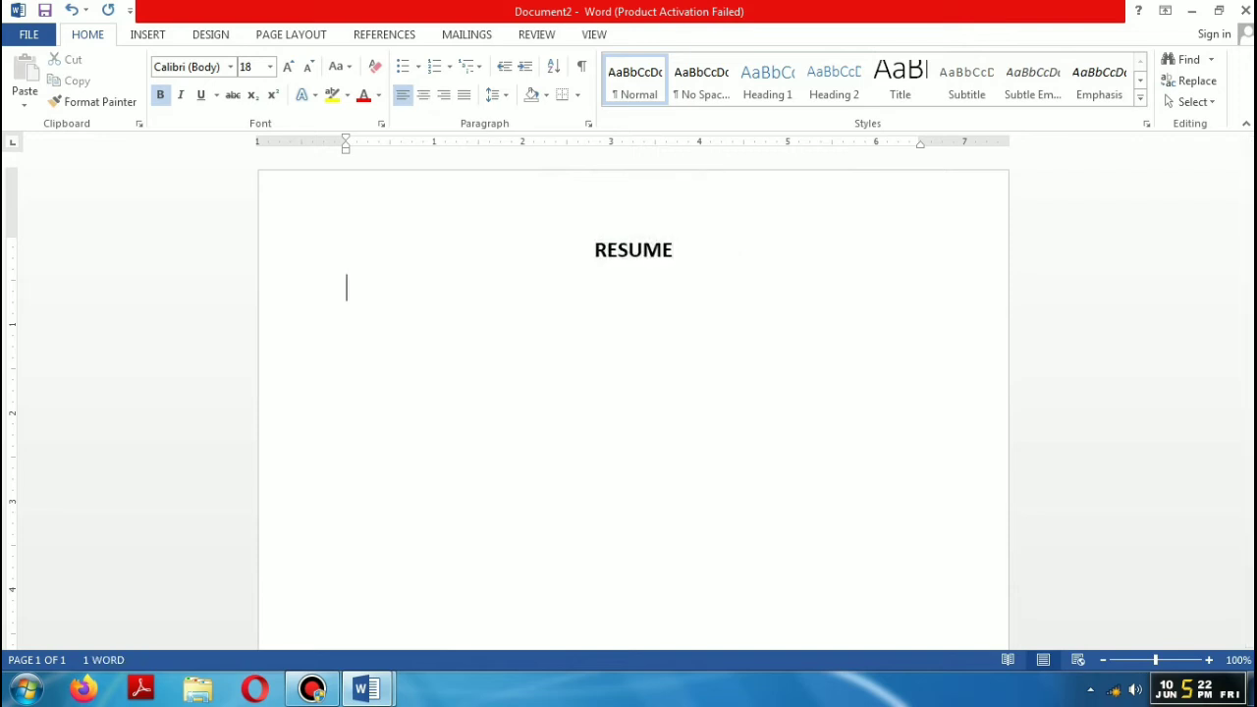
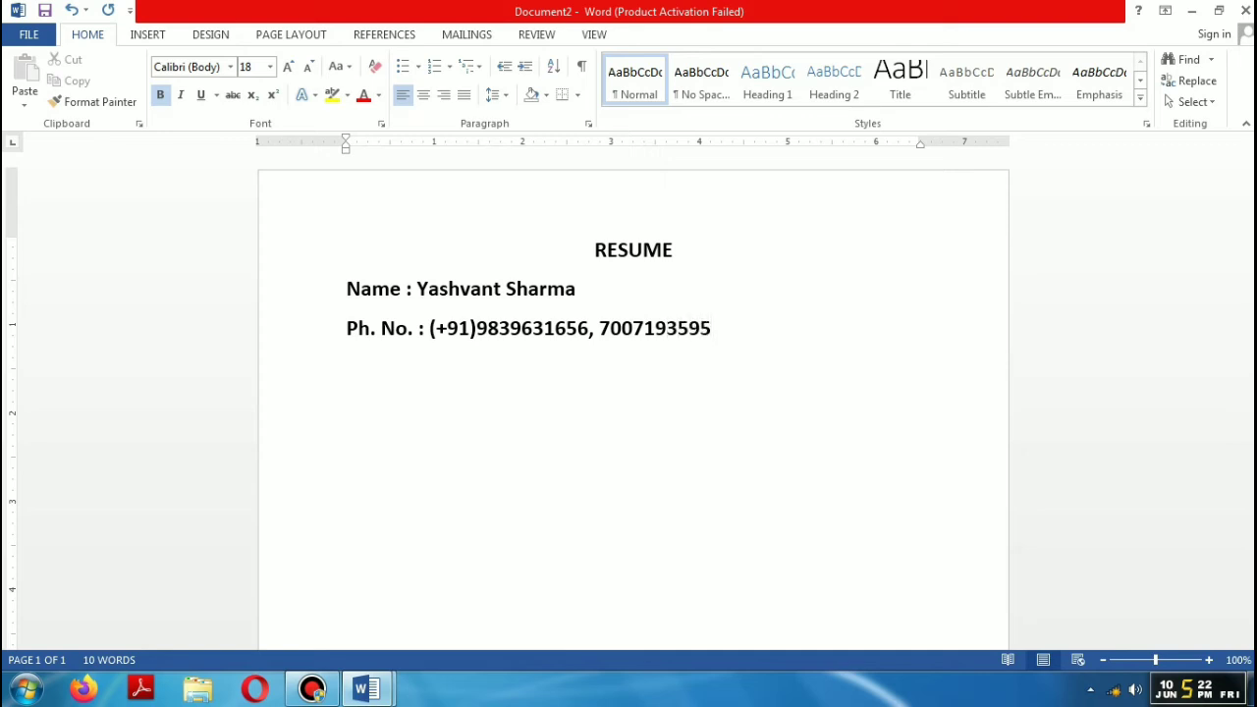
Step: Type the Name and Ph. No. lines, then an Email line with the person's address
{"action": "key", "text": "Return"}
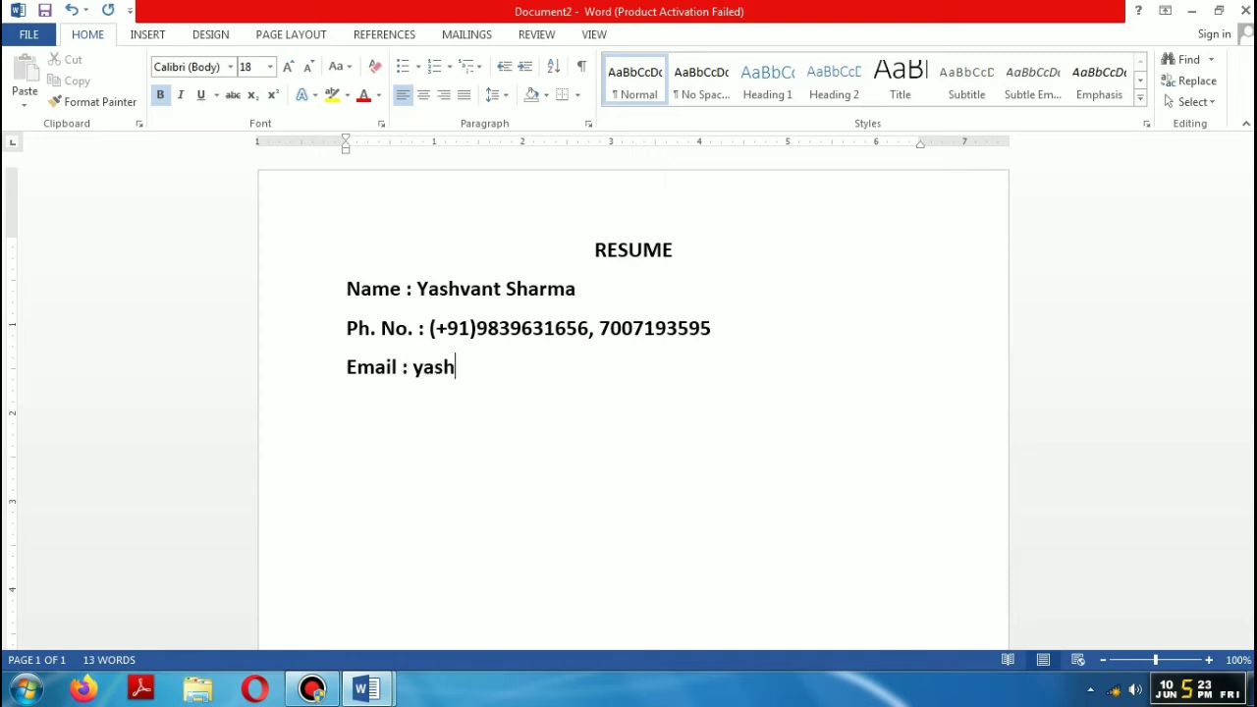
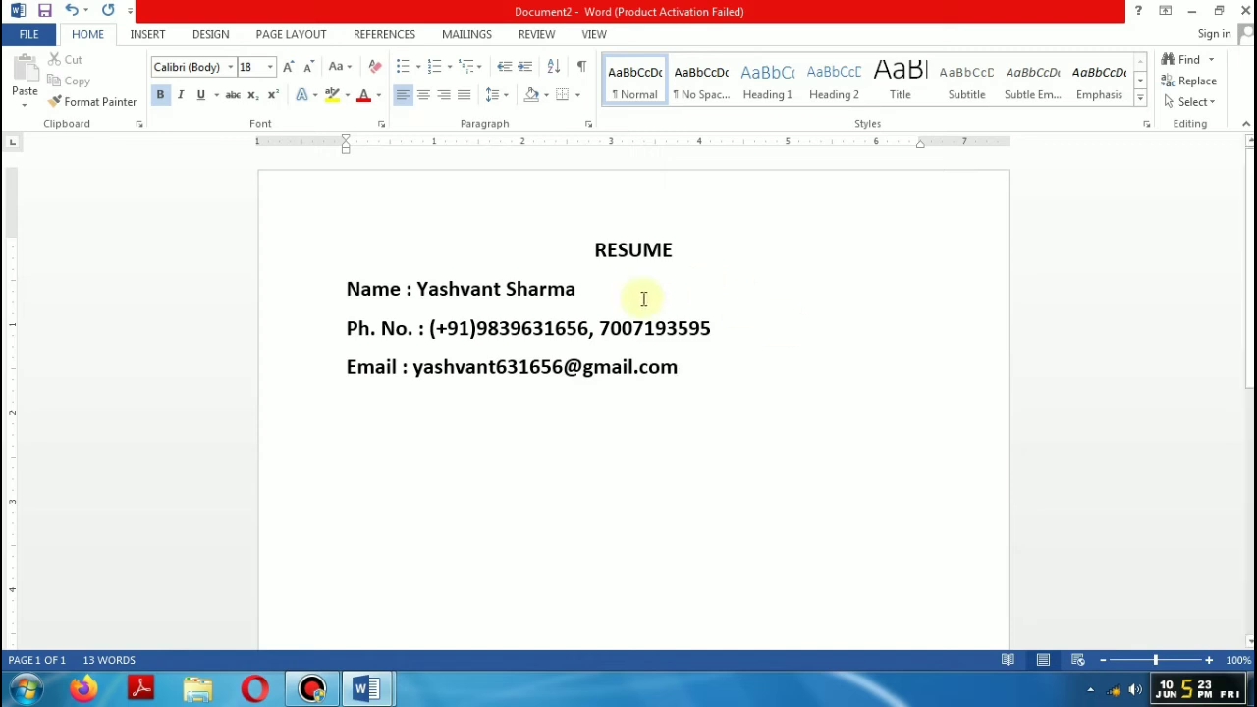
Step: Make the three contact lines plain 14 pt, then end the e-mail line so it becomes a link
{"action": "left_click_drag", "start_coordinate": [347, 289], "coordinate": [701, 379]}
{"action": "left_click", "coordinate": [855, 327]}
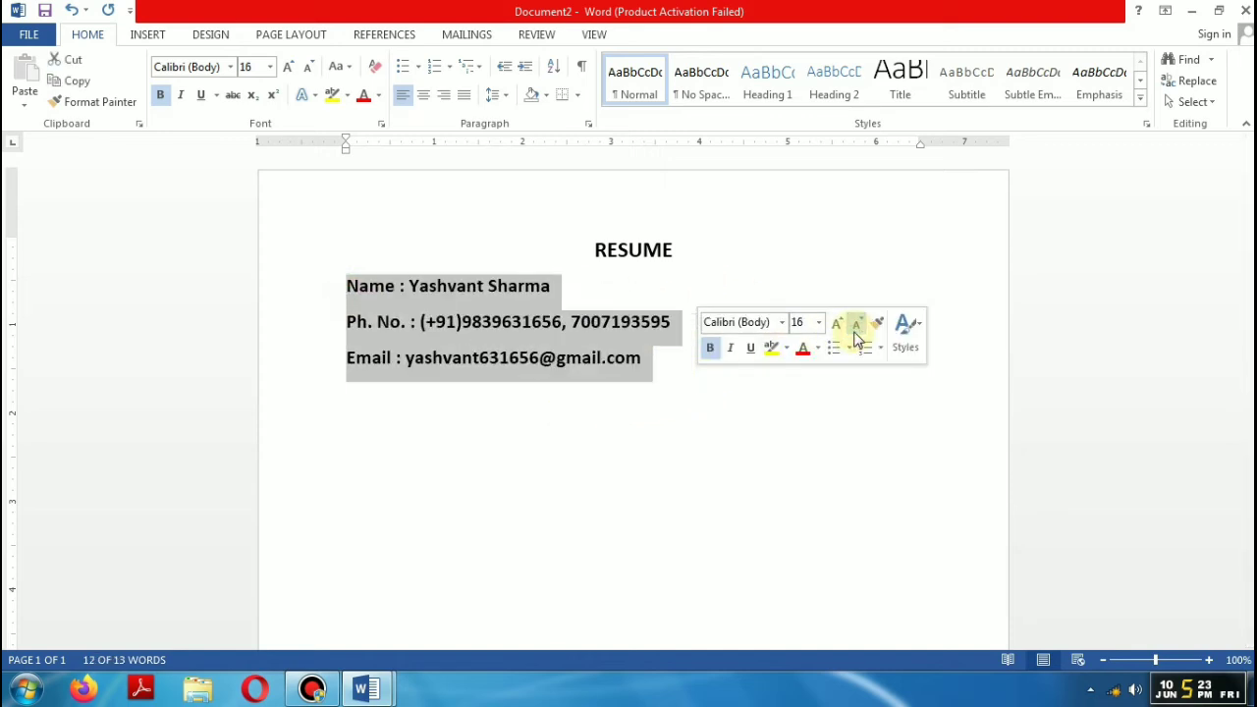
{"action": "left_click", "coordinate": [855, 336]}
{"action": "left_click", "coordinate": [710, 348]}
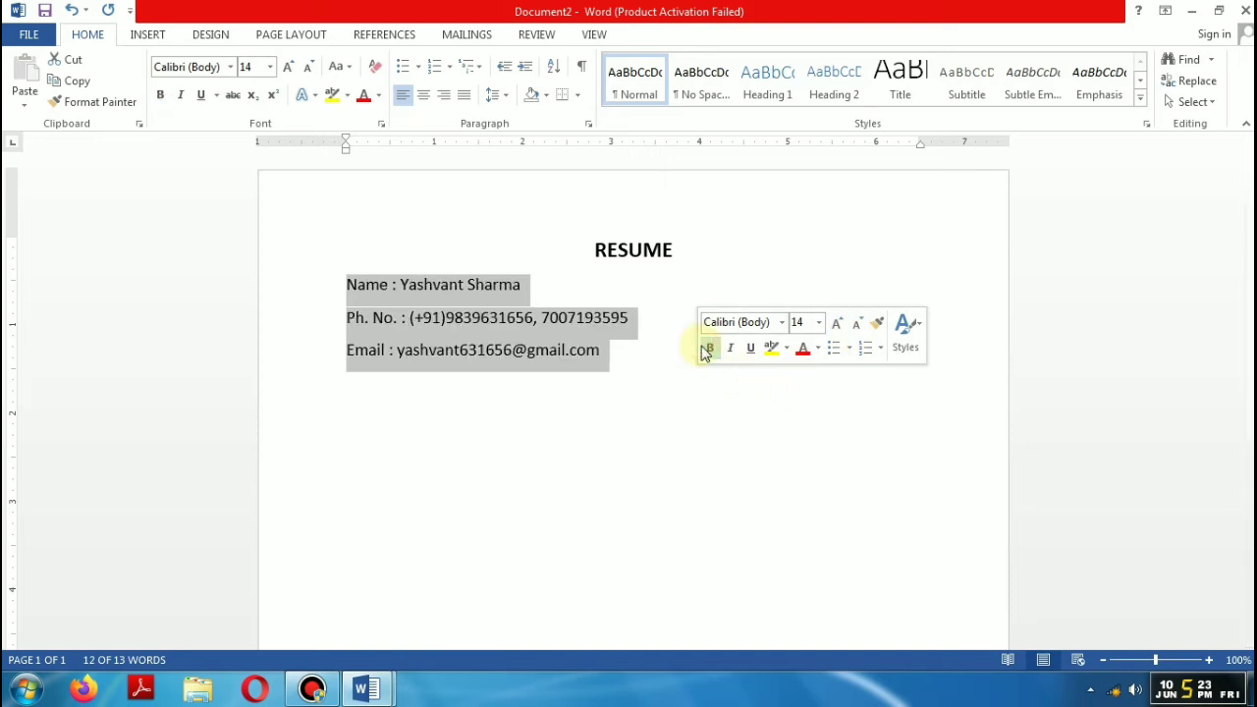
{"action": "left_click", "coordinate": [672, 353]}
{"action": "key", "text": "Return"}
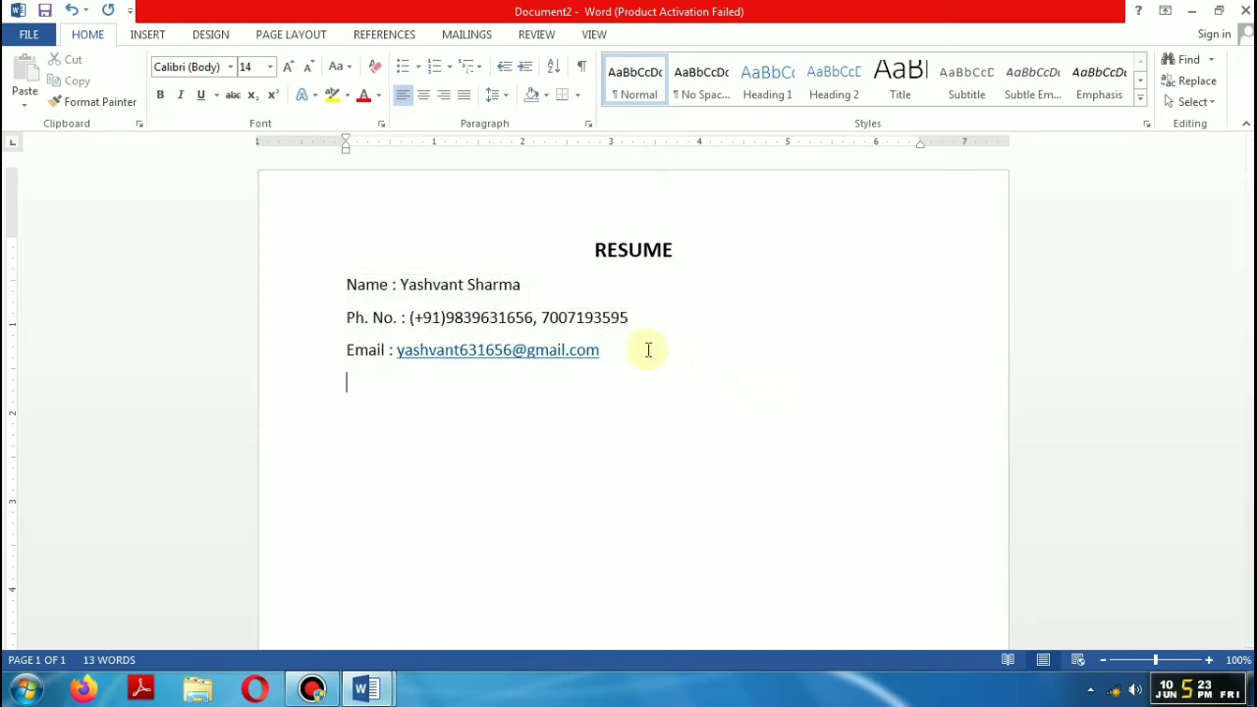
Step: Draw a straight horizontal line across the page beneath the e-mail line
{"action": "left_click", "coordinate": [136, 35]}
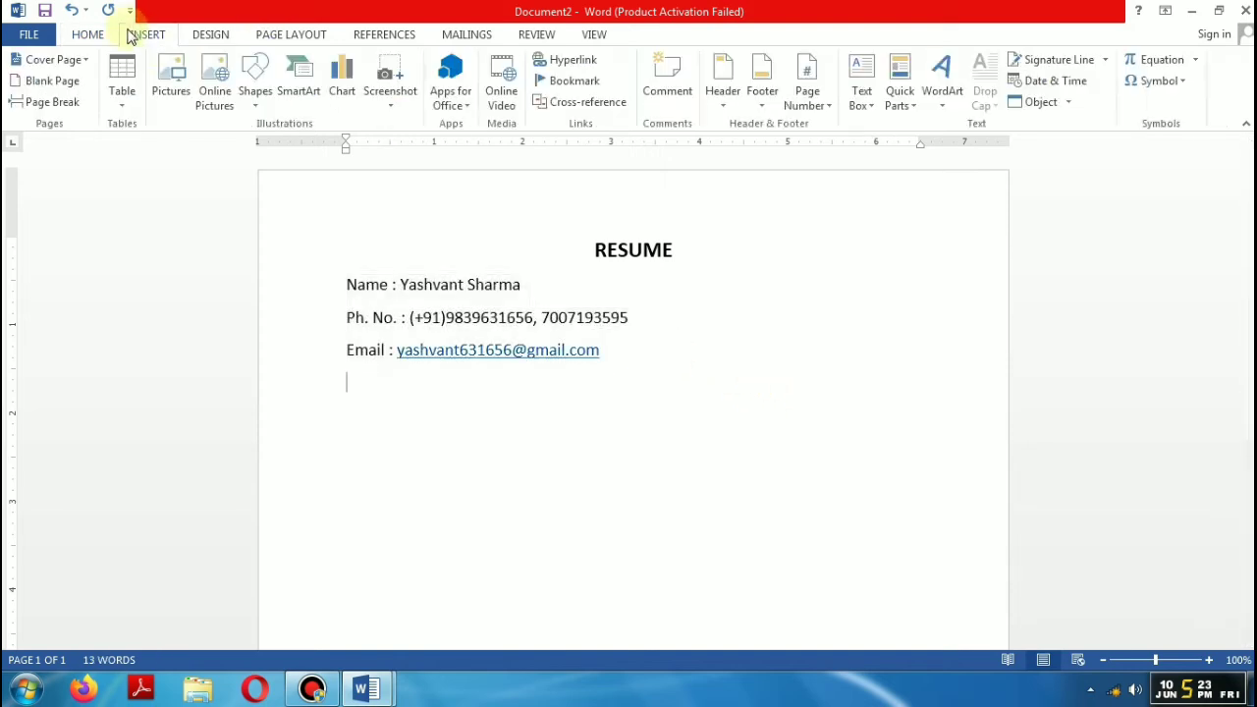
{"action": "left_click", "coordinate": [256, 108]}
{"action": "left_click", "coordinate": [265, 148]}
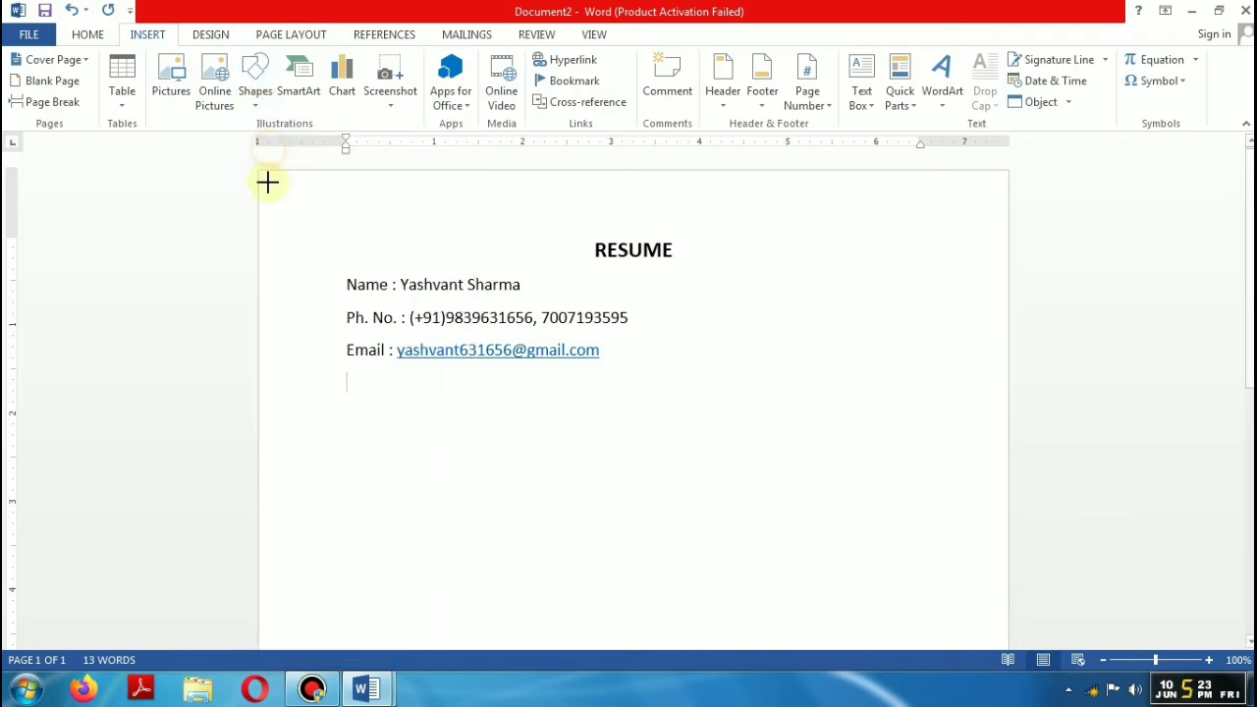
{"action": "mouse_move", "coordinate": [258, 370]}
{"action": "left_mouse_down"}
{"action": "mouse_move", "coordinate": [898, 362]}
{"action": "mouse_move", "coordinate": [1007, 392]}
{"action": "left_mouse_up"}
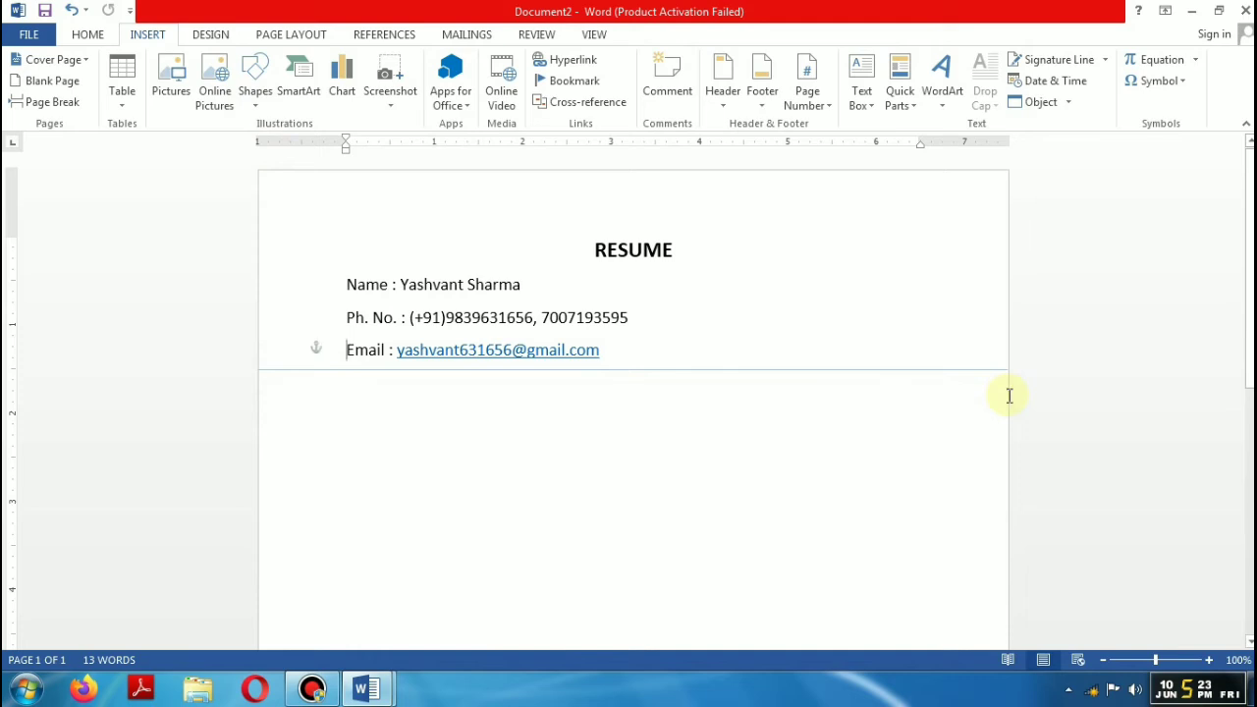
Step: Give the line a 2¼ pt weight and a dark blue-grey outline colour
{"action": "left_click", "coordinate": [501, 83]}
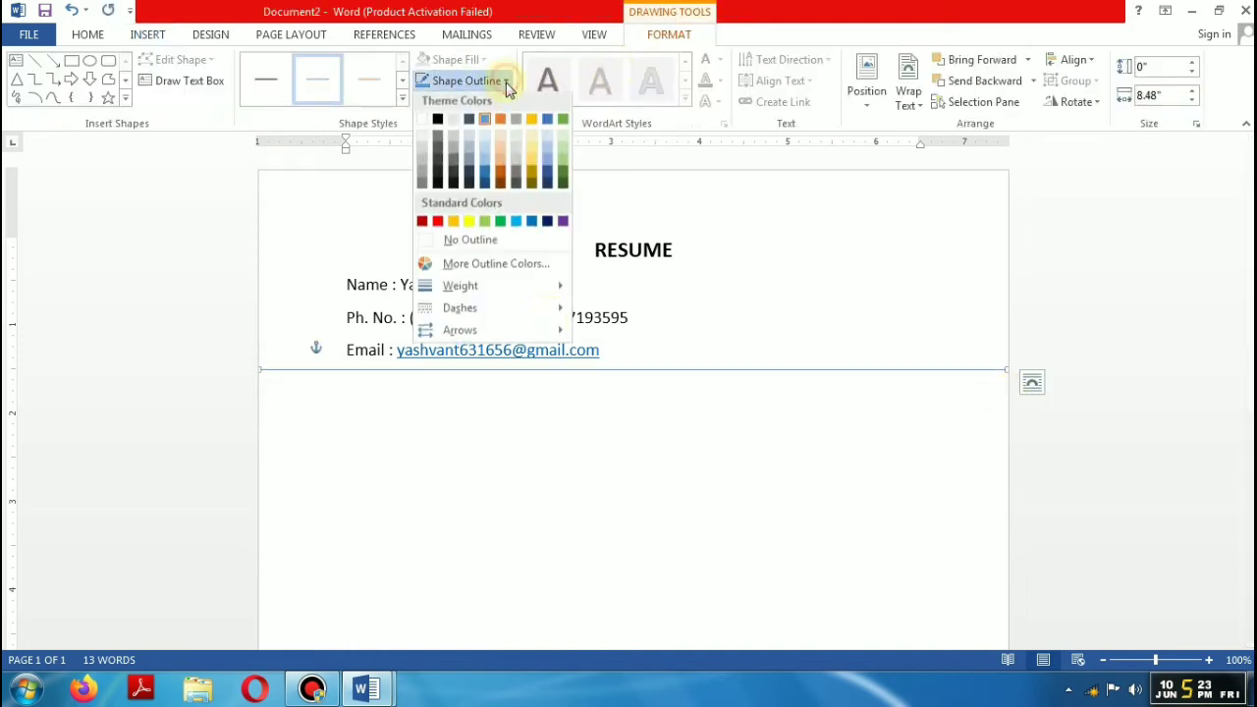
{"action": "mouse_move", "coordinate": [556, 289]}
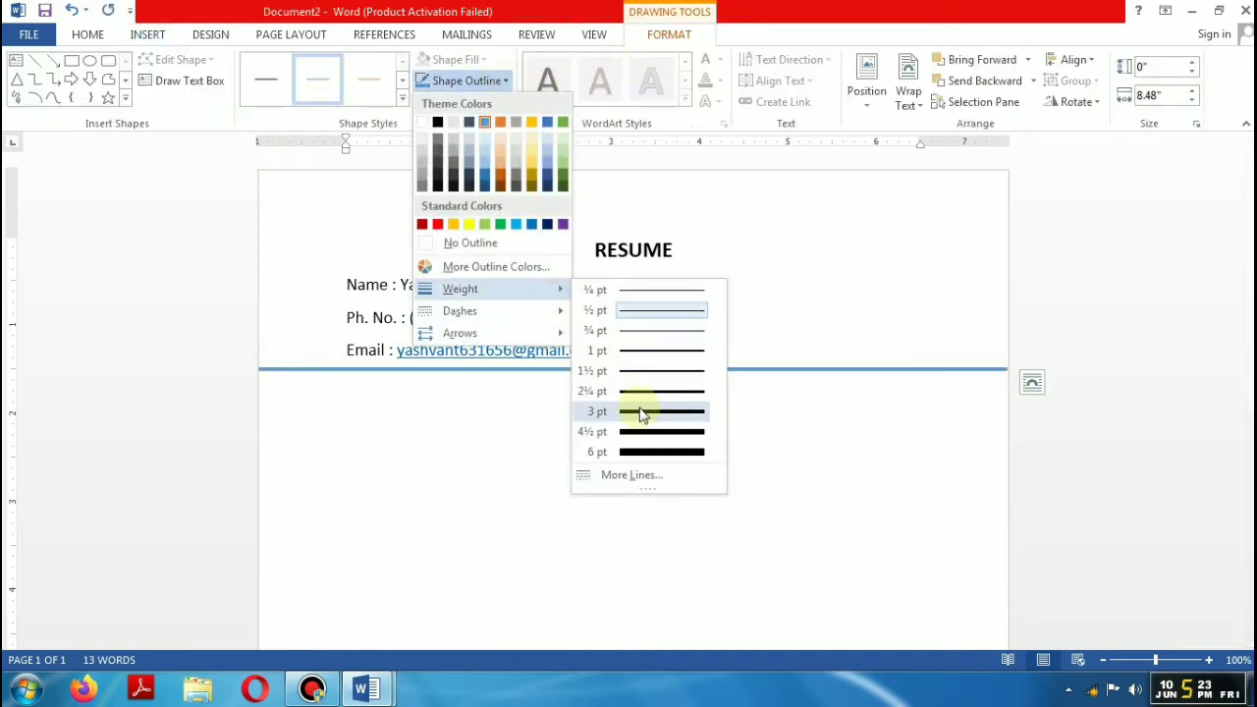
{"action": "left_click", "coordinate": [641, 392]}
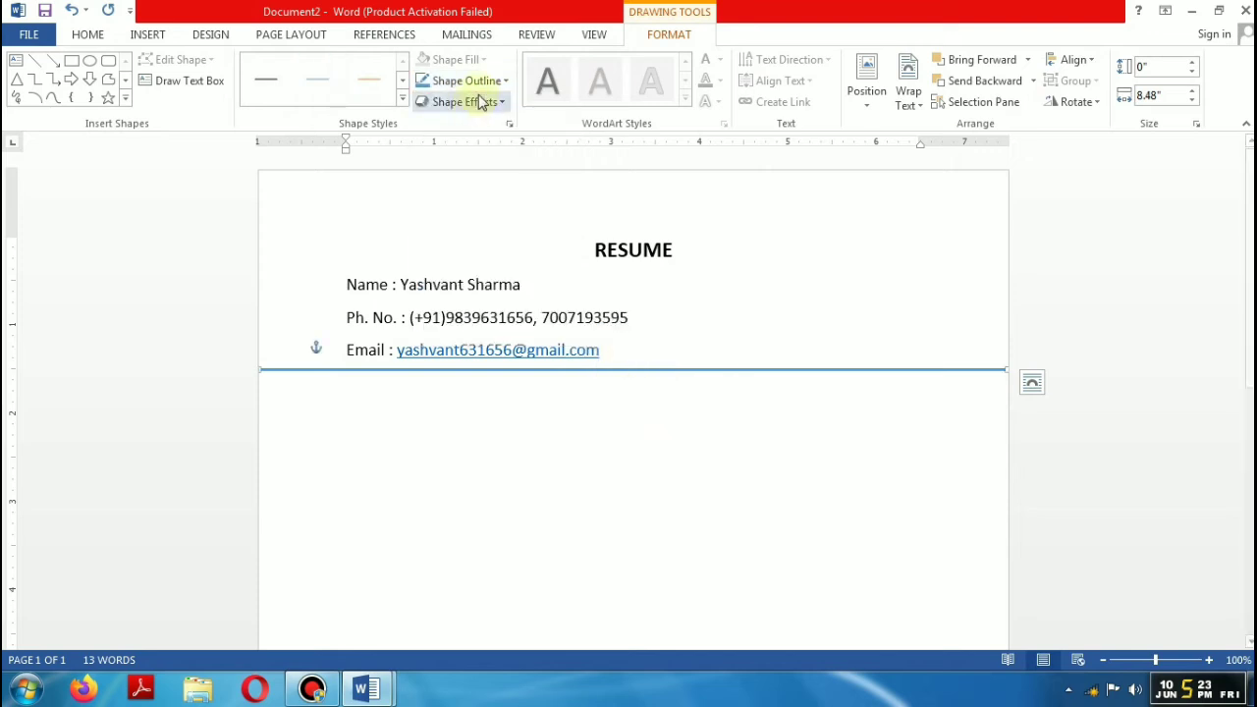
{"action": "left_click", "coordinate": [505, 81]}
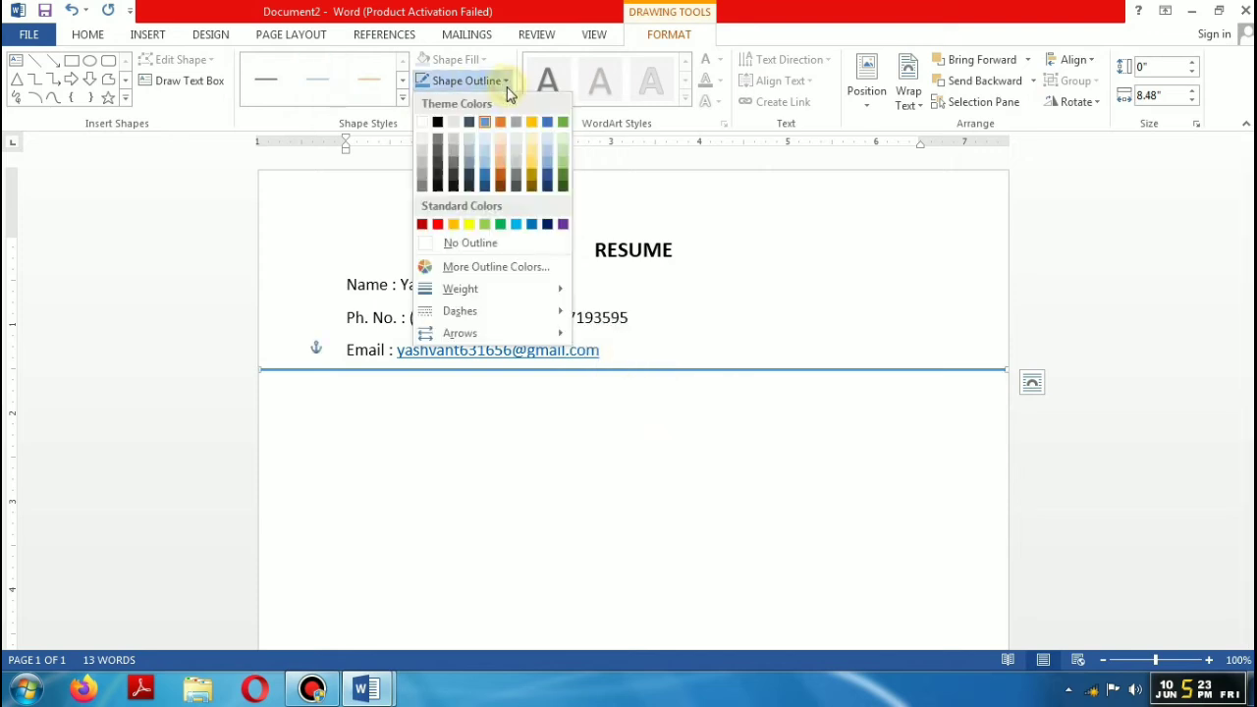
{"action": "left_click", "coordinate": [470, 177]}
{"action": "left_click", "coordinate": [685, 433]}
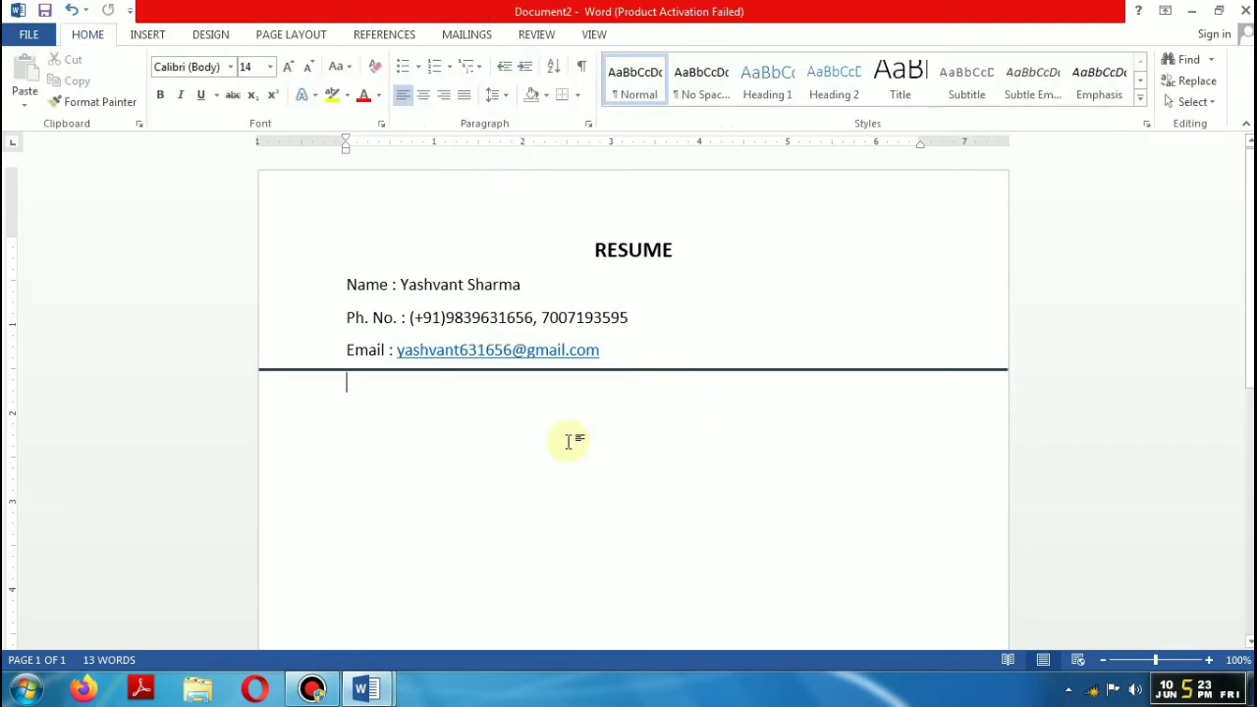
Step: Add an OBJECTIVE heading and paste the objective sentence beneath it
{"action": "key", "text": "Return"}
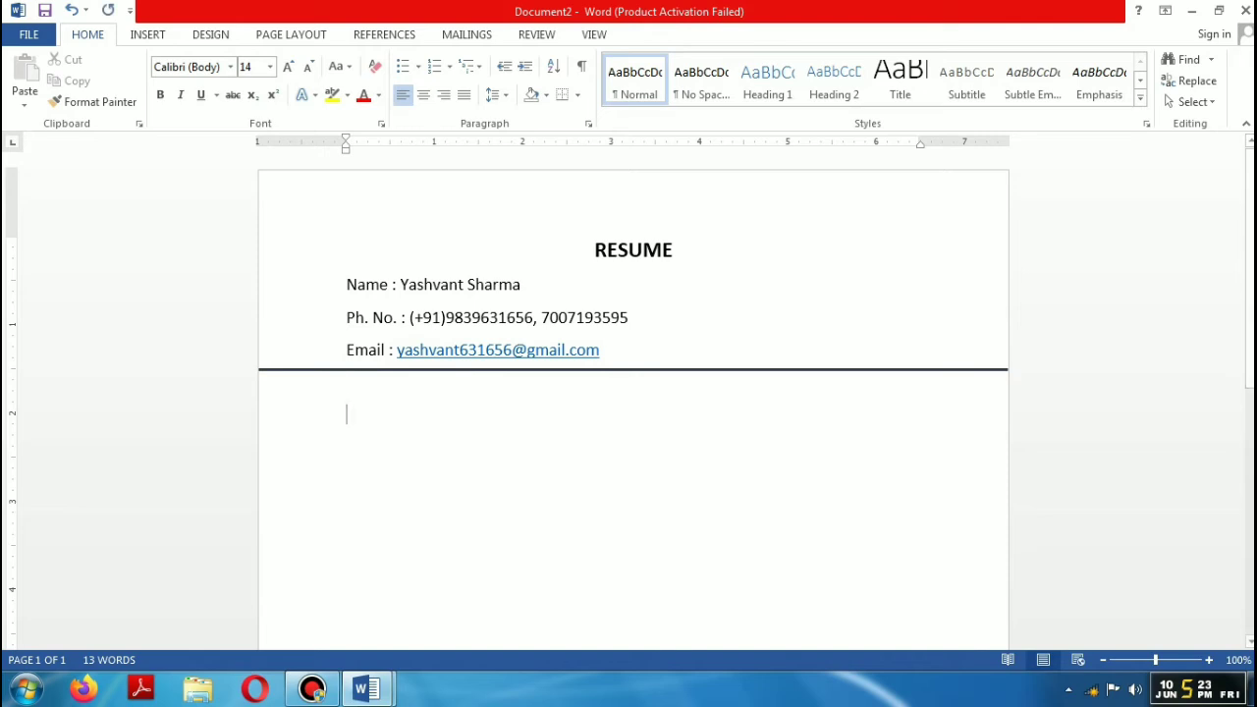
{"action": "type", "text": "OBJE"}
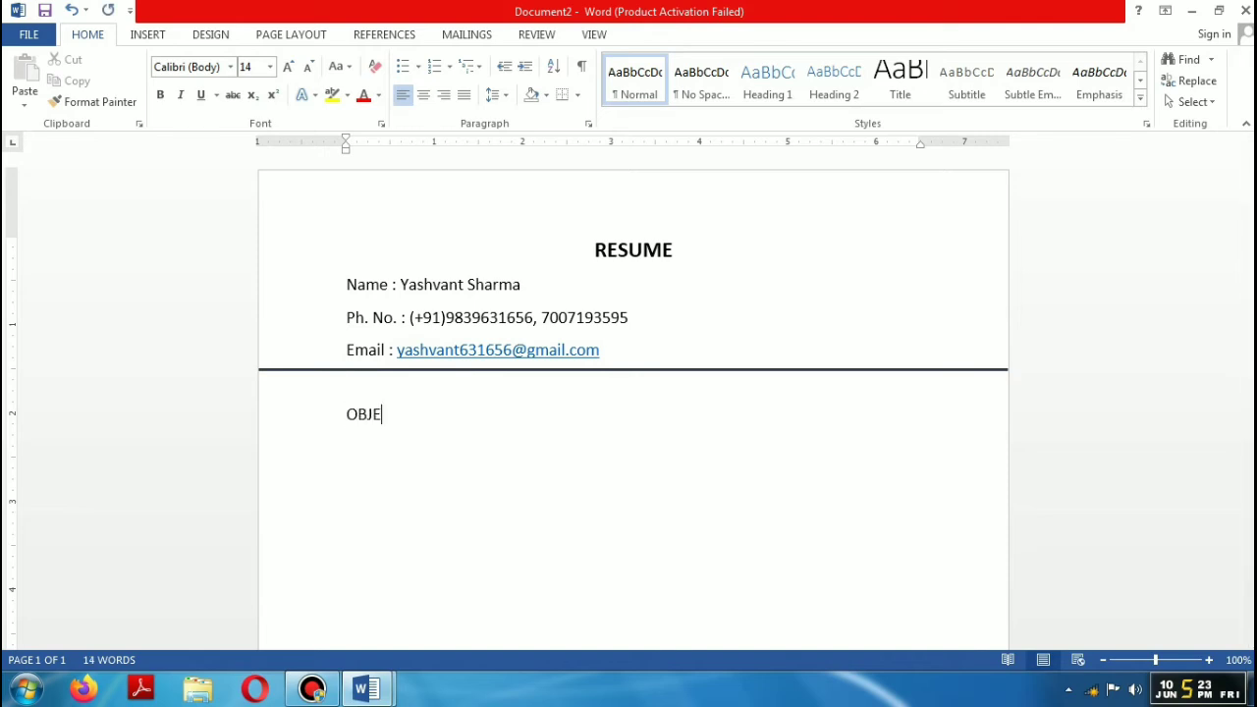
{"action": "type", "text": "CTIVE"}
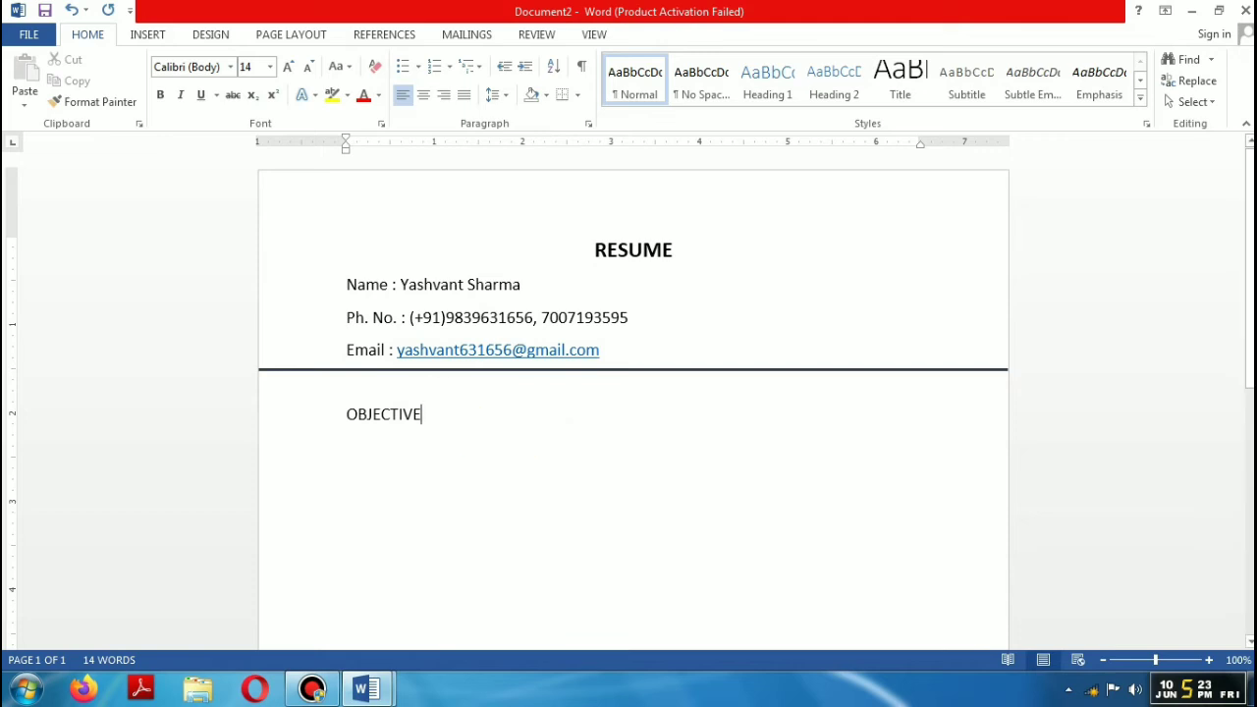
{"action": "key", "text": "Return"}
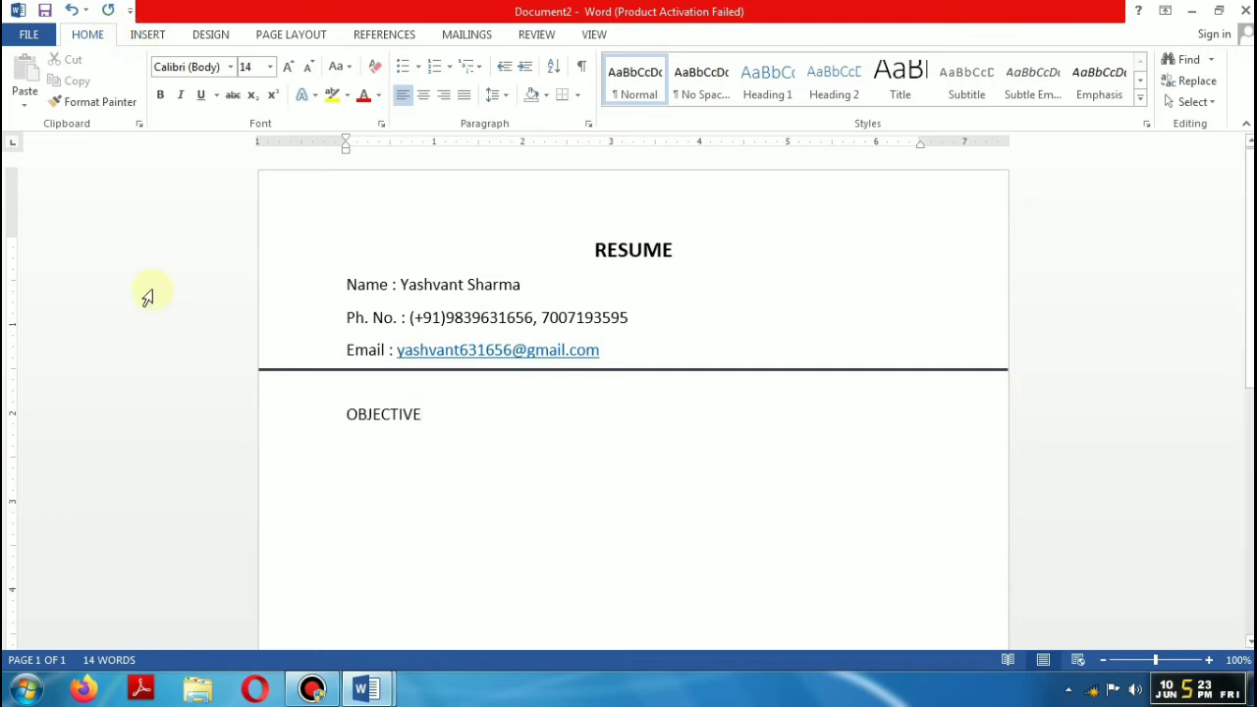
{"action": "type", "text": "To utilized my knowledge and experience to take up challenges assignment to learn new skill."}
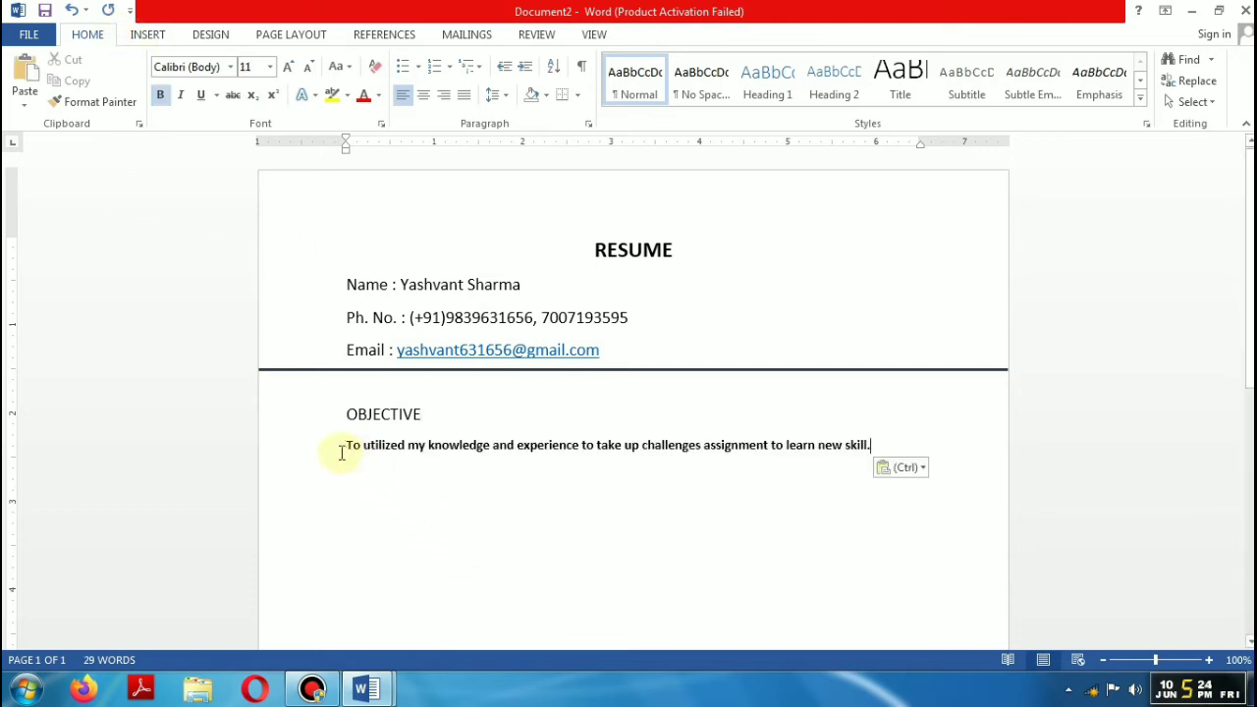
Step: Make the objective sentence non-bold 12 pt, then type EDUCATIONAL SKILS below it
{"action": "left_click_drag", "start_coordinate": [344, 448], "coordinate": [942, 454]}
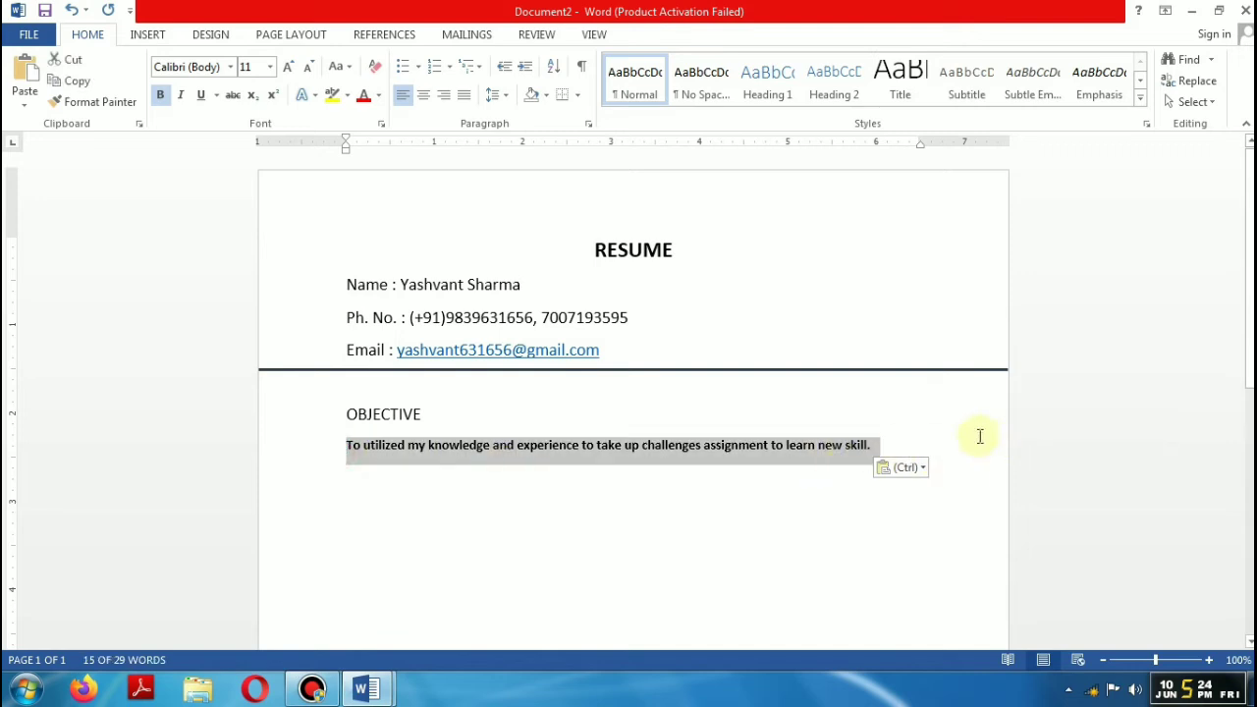
{"action": "left_click", "coordinate": [160, 94]}
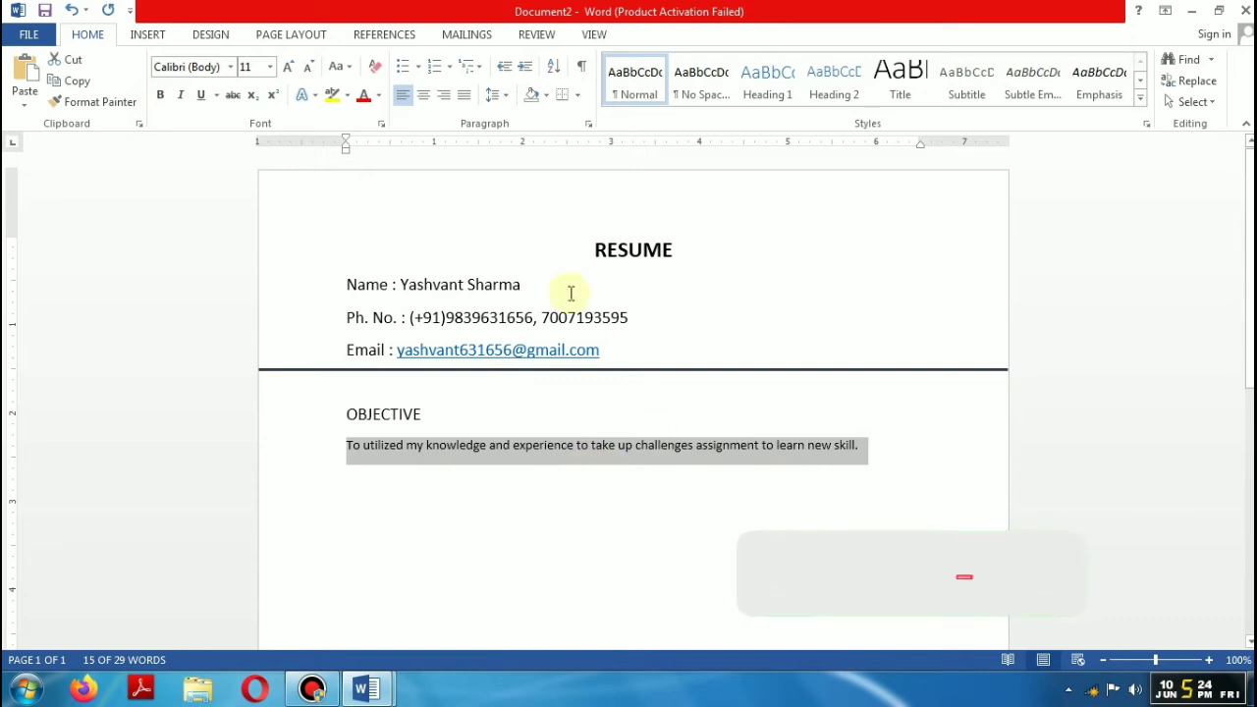
{"action": "left_click", "coordinate": [288, 66]}
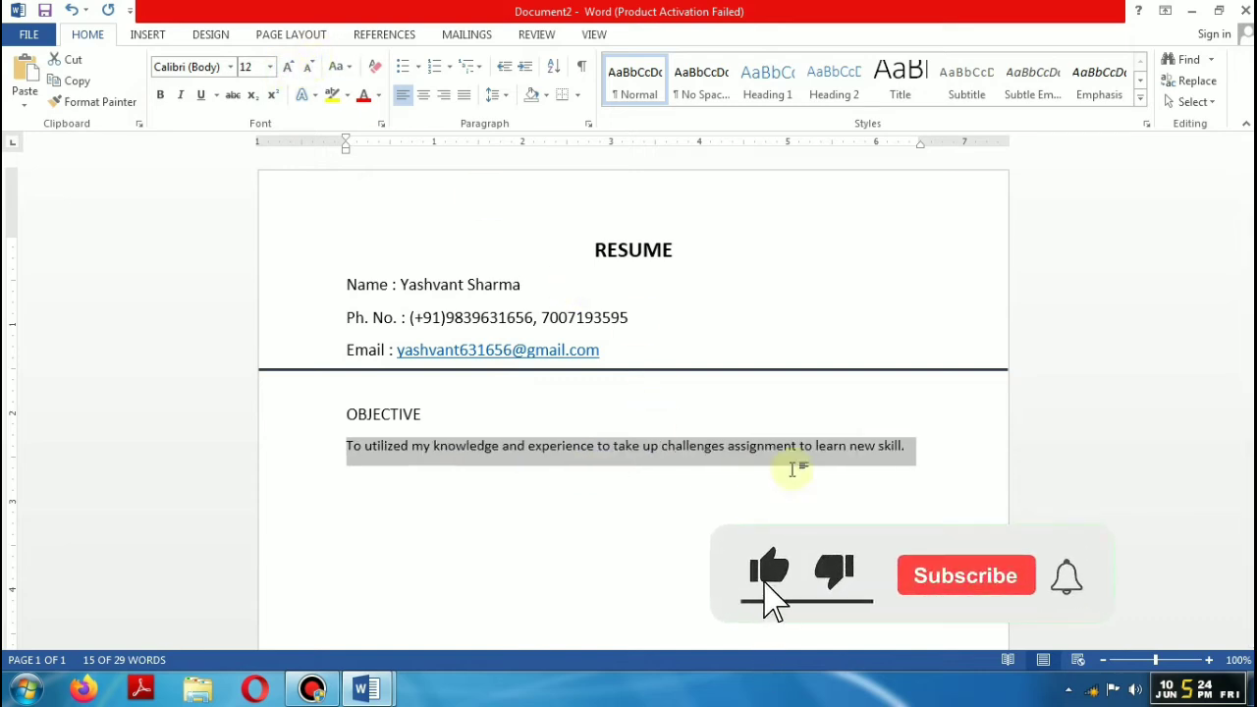
{"action": "left_click", "coordinate": [929, 446]}
{"action": "left_click", "coordinate": [394, 513]}
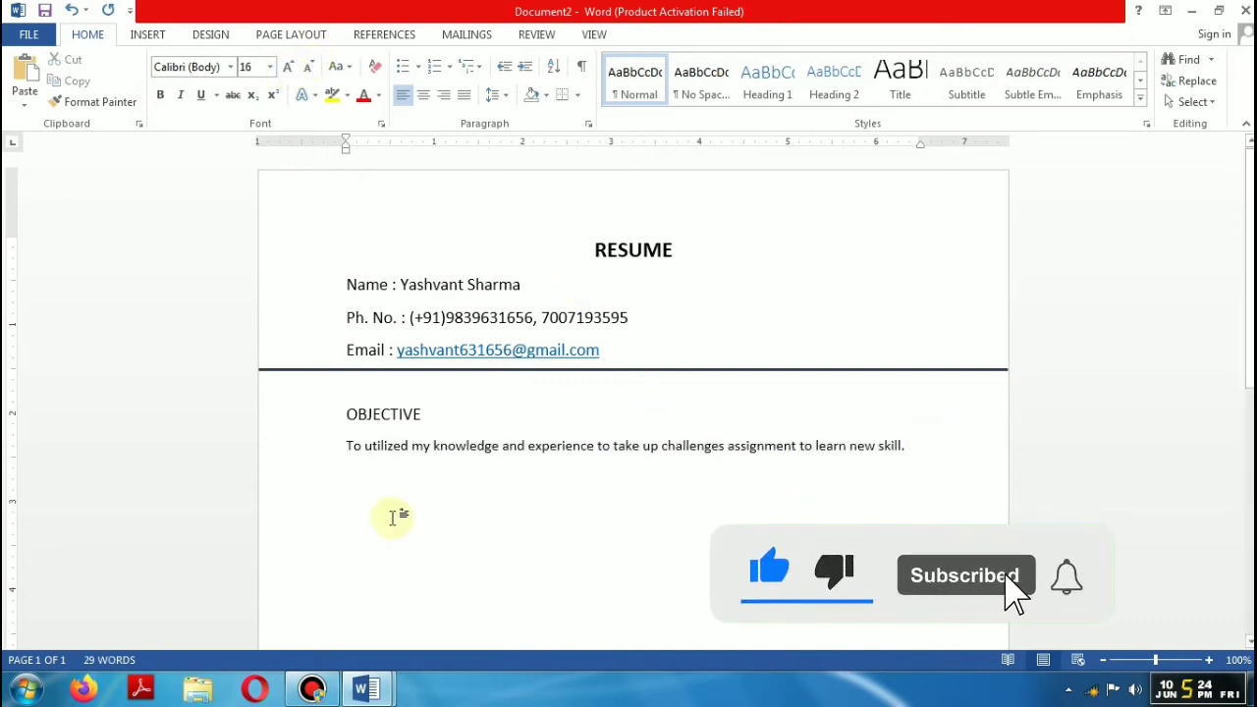
{"action": "type", "text": "EDUCAT"}
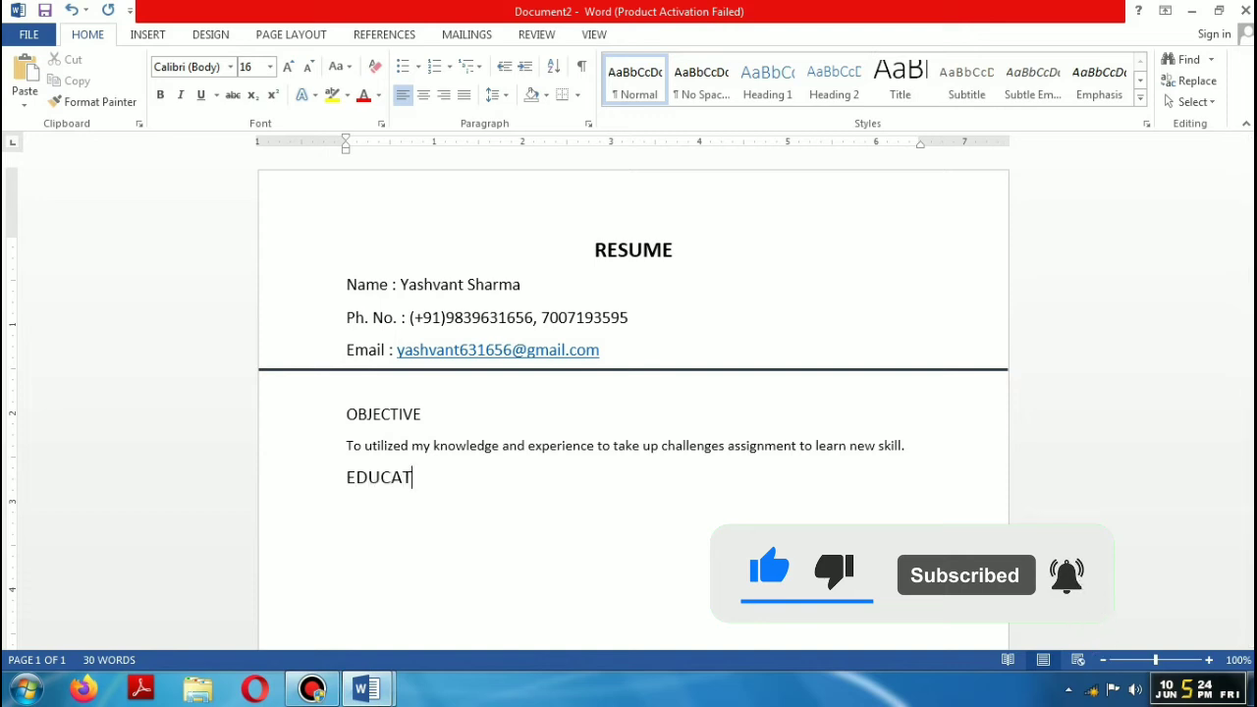
{"action": "type", "text": "IONAL "}
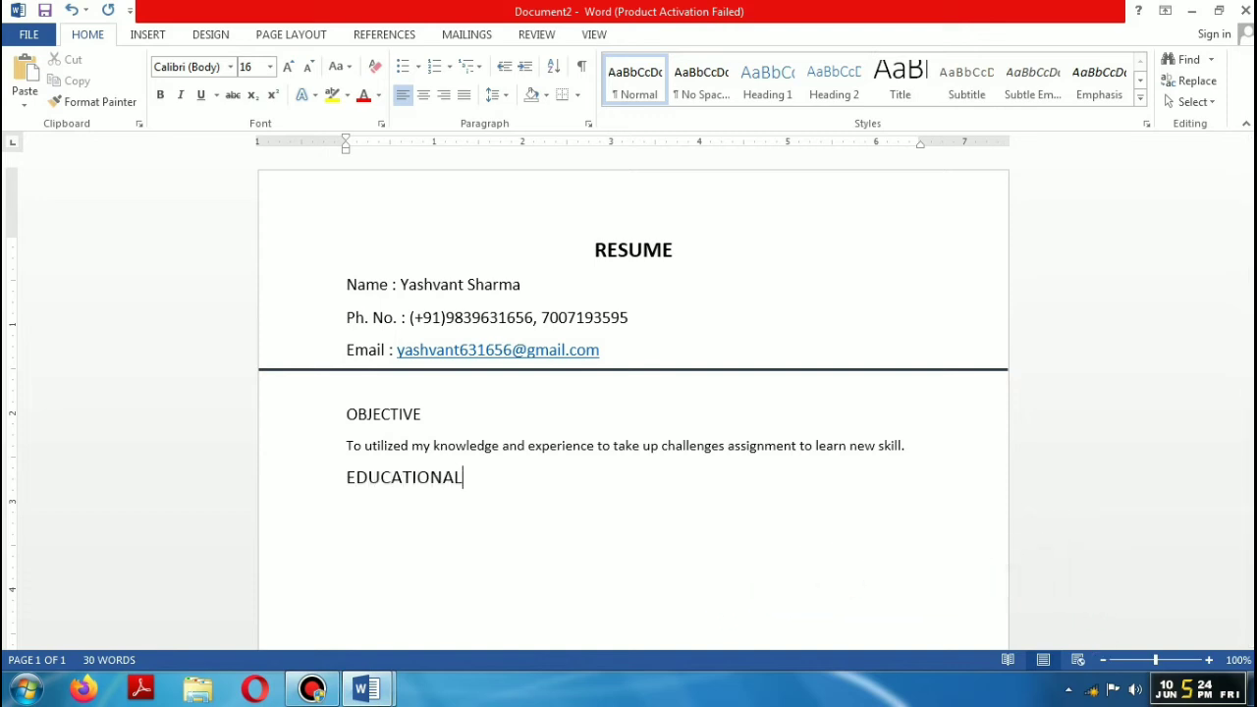
{"action": "type", "text": "SKILS"}
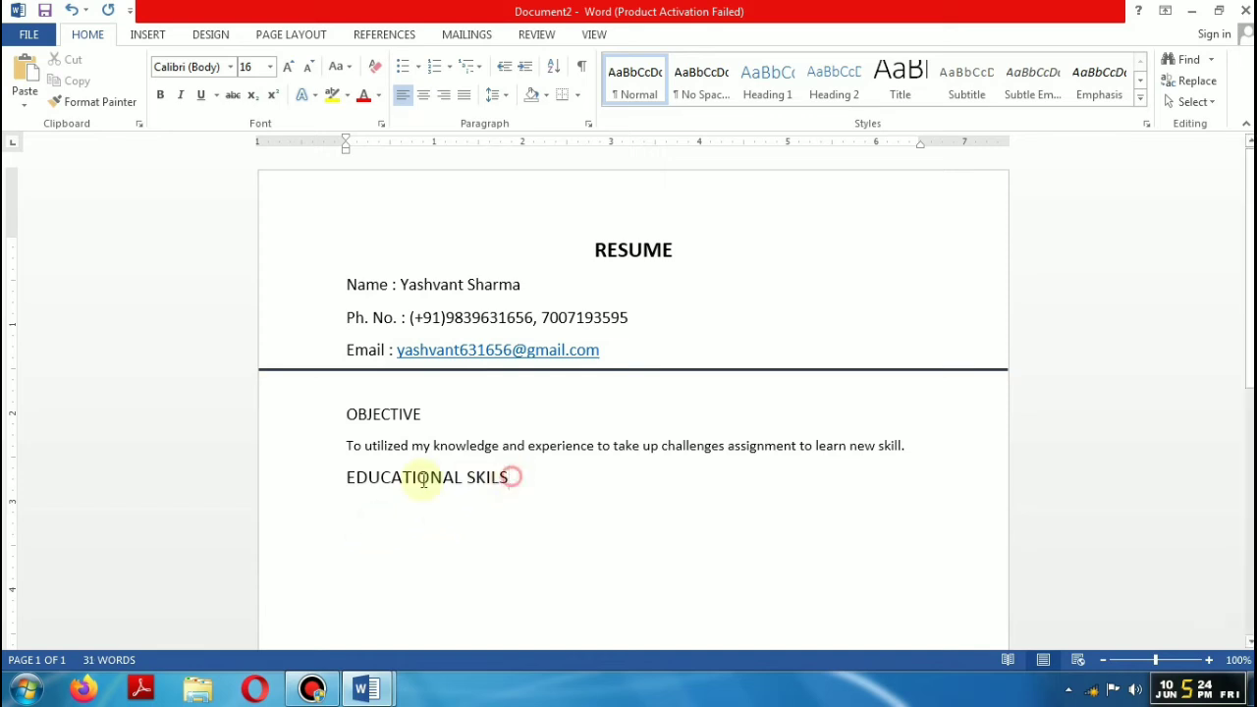
Step: Make EDUCATIONAL SKILS bold 14 pt, bold the OBJECTIVE heading, and start a line below
{"action": "left_click_drag", "start_coordinate": [513, 477], "coordinate": [337, 485]}
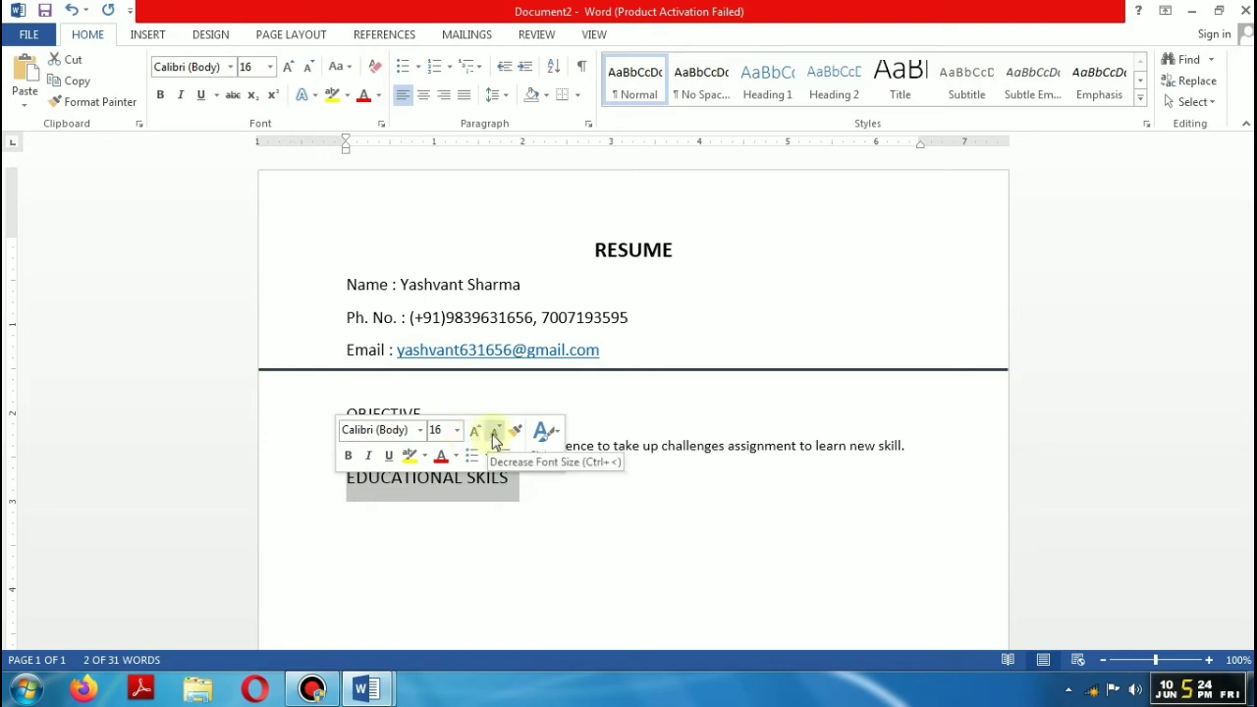
{"action": "left_click", "coordinate": [494, 431]}
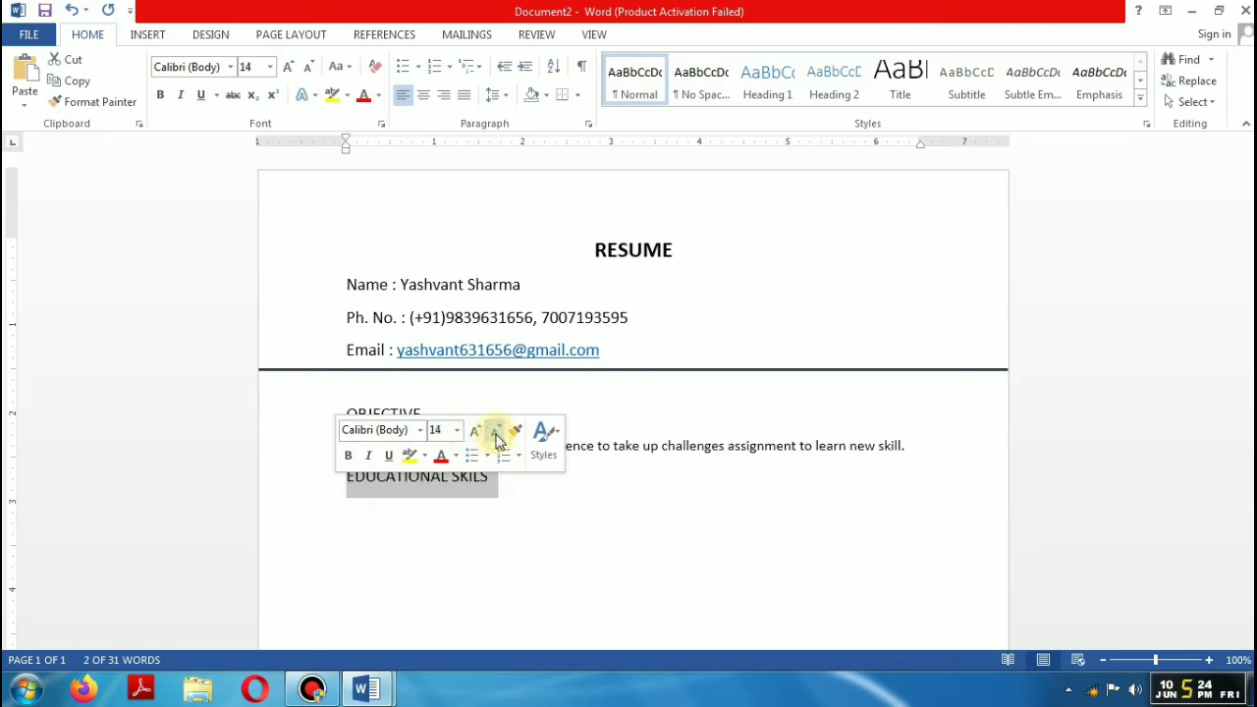
{"action": "left_click", "coordinate": [348, 454]}
{"action": "left_click", "coordinate": [564, 511]}
{"action": "left_click_drag", "start_coordinate": [428, 413], "coordinate": [331, 412]}
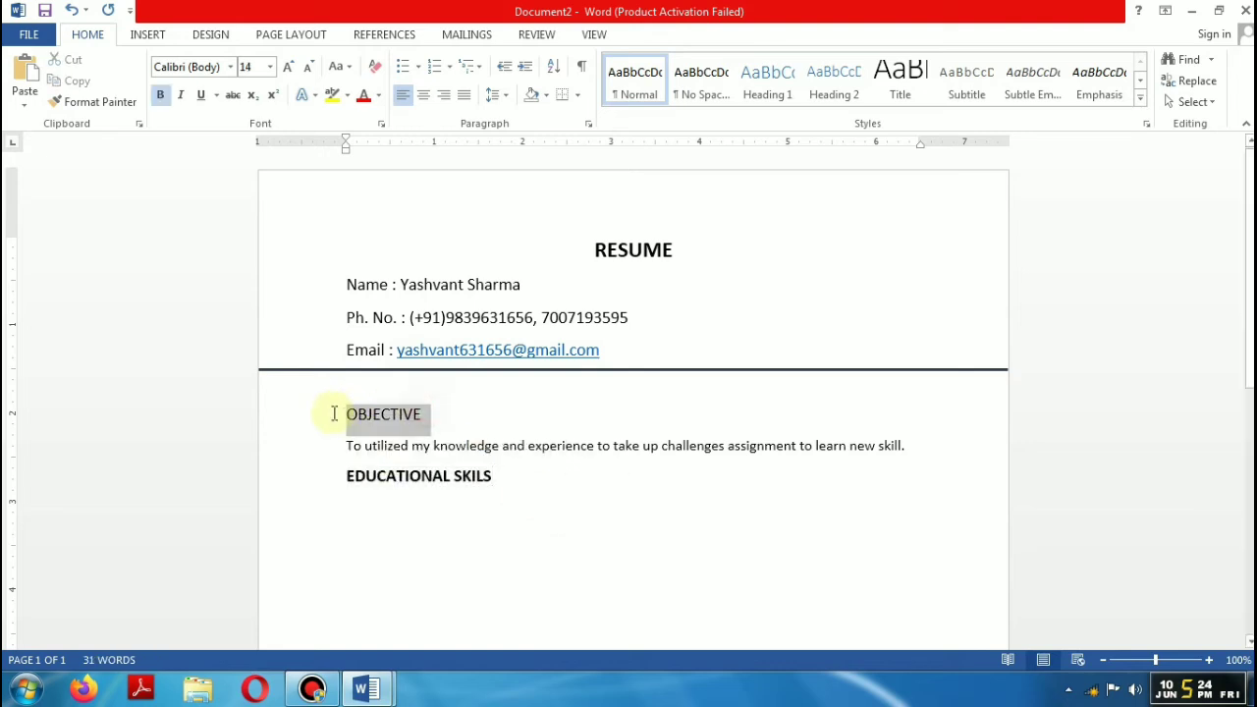
{"action": "left_click", "coordinate": [345, 382]}
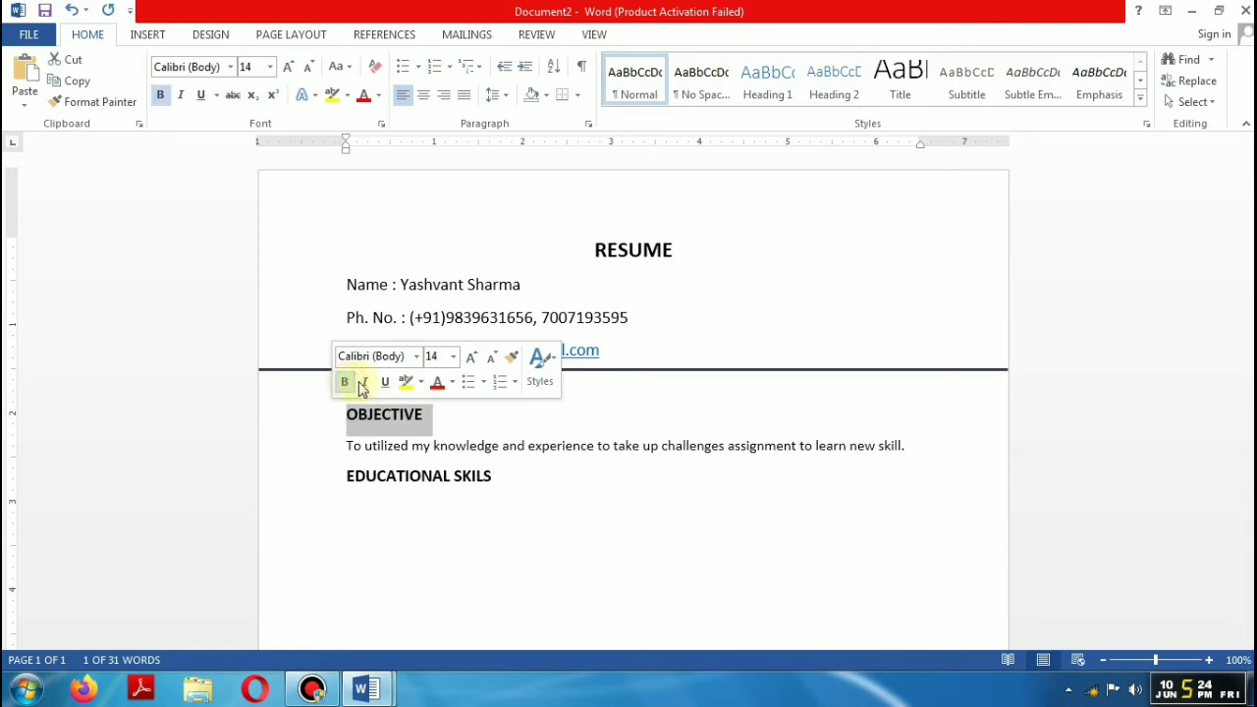
{"action": "left_click_drag", "start_coordinate": [497, 478], "coordinate": [328, 477]}
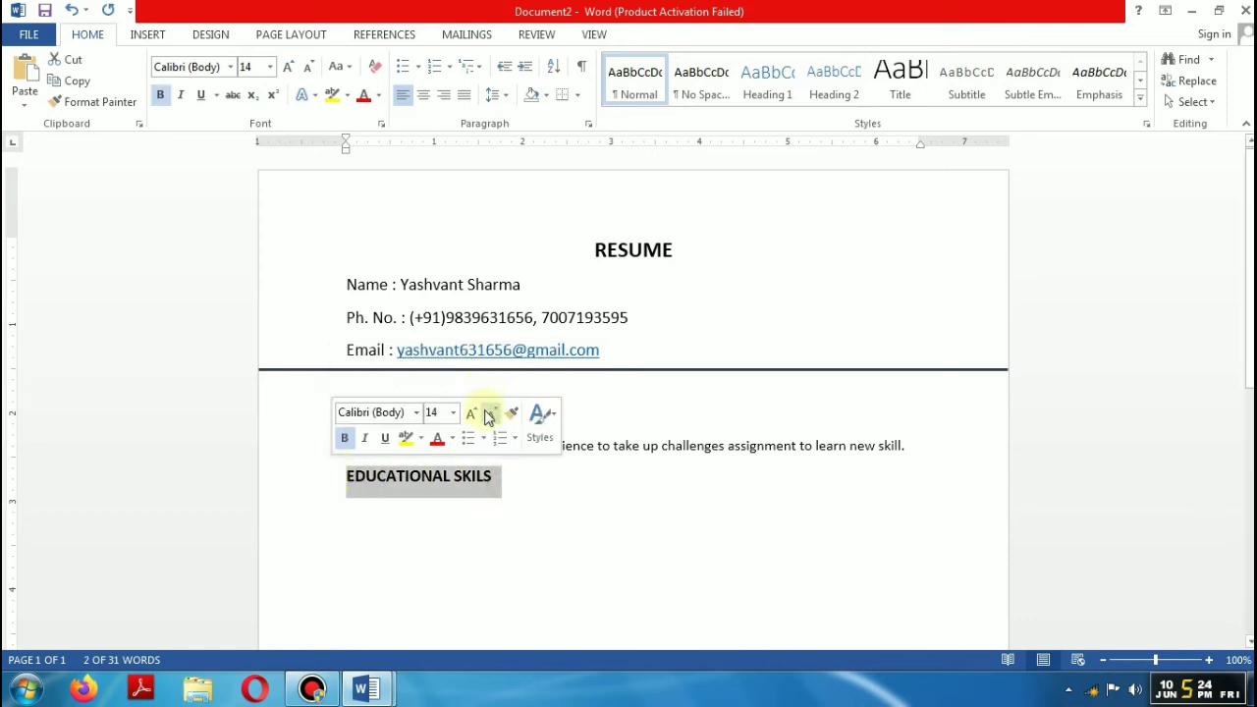
{"action": "left_click", "coordinate": [555, 469]}
{"action": "key", "text": "Return"}
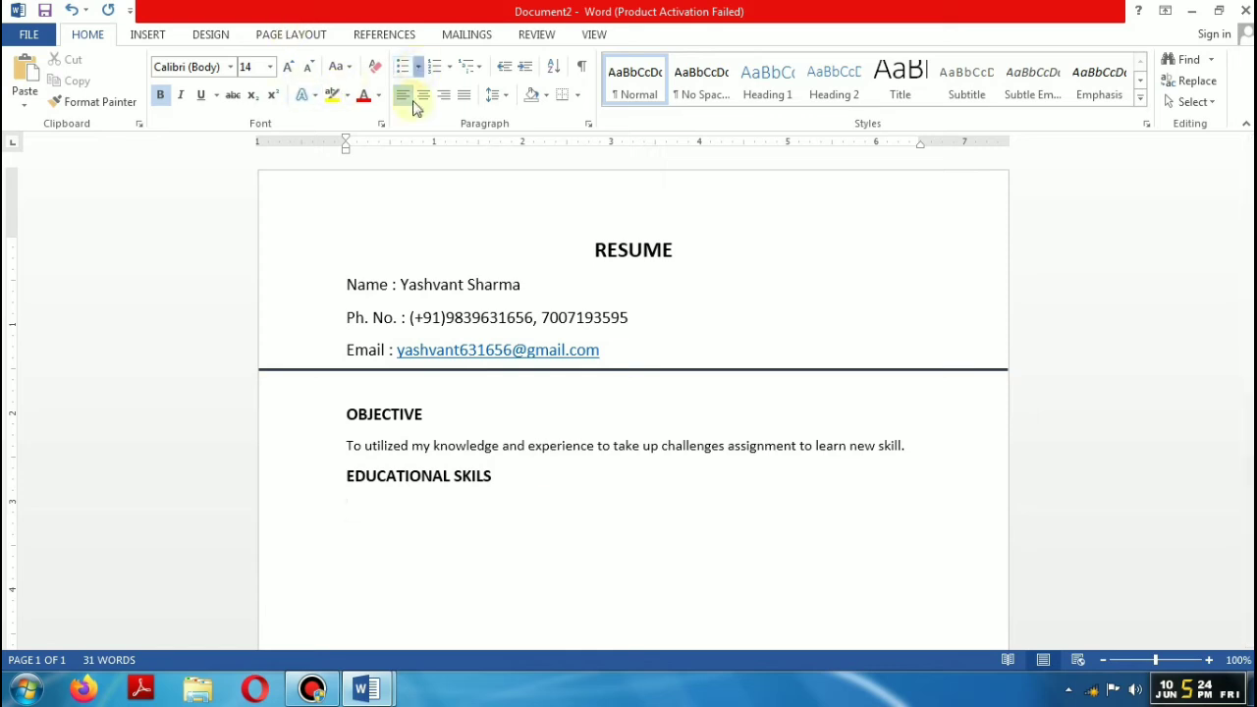
Step: Add a ❖ bullet reading 'Pursuing B.A. From DDU University Gorakhpur'
{"action": "left_click", "coordinate": [418, 66]}
{"action": "left_click", "coordinate": [416, 226]}
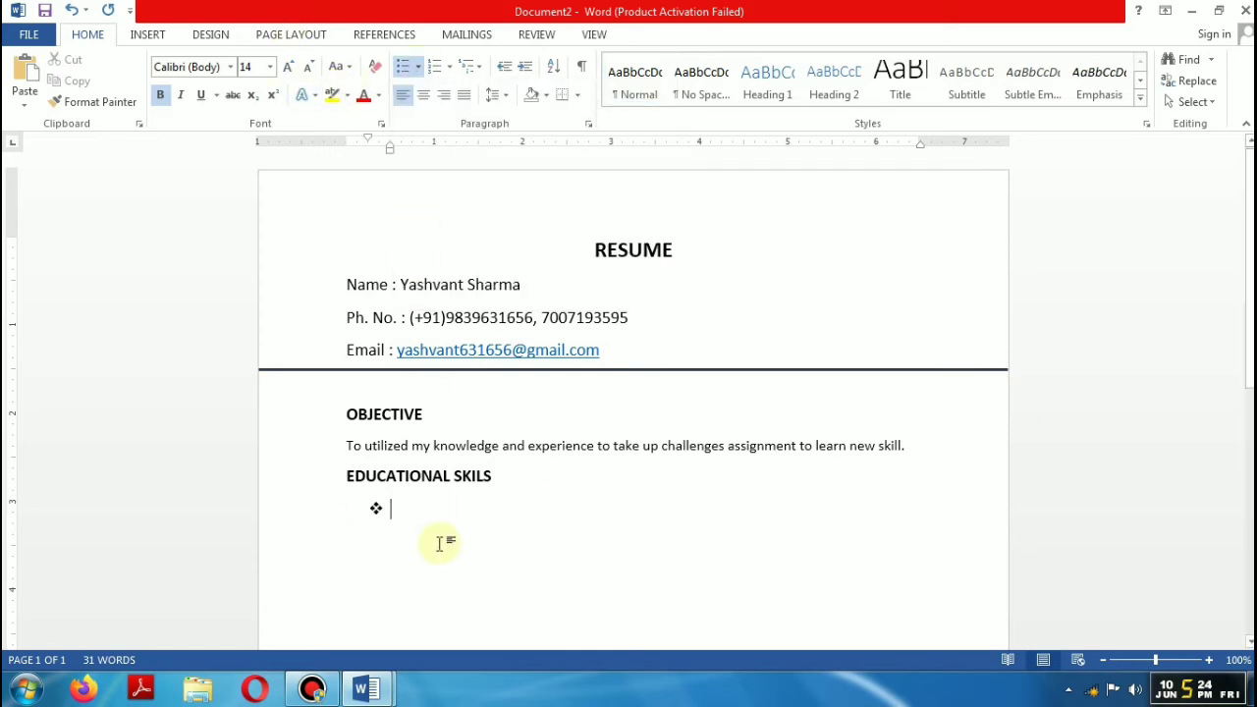
{"action": "type", "text": "Pursu"}
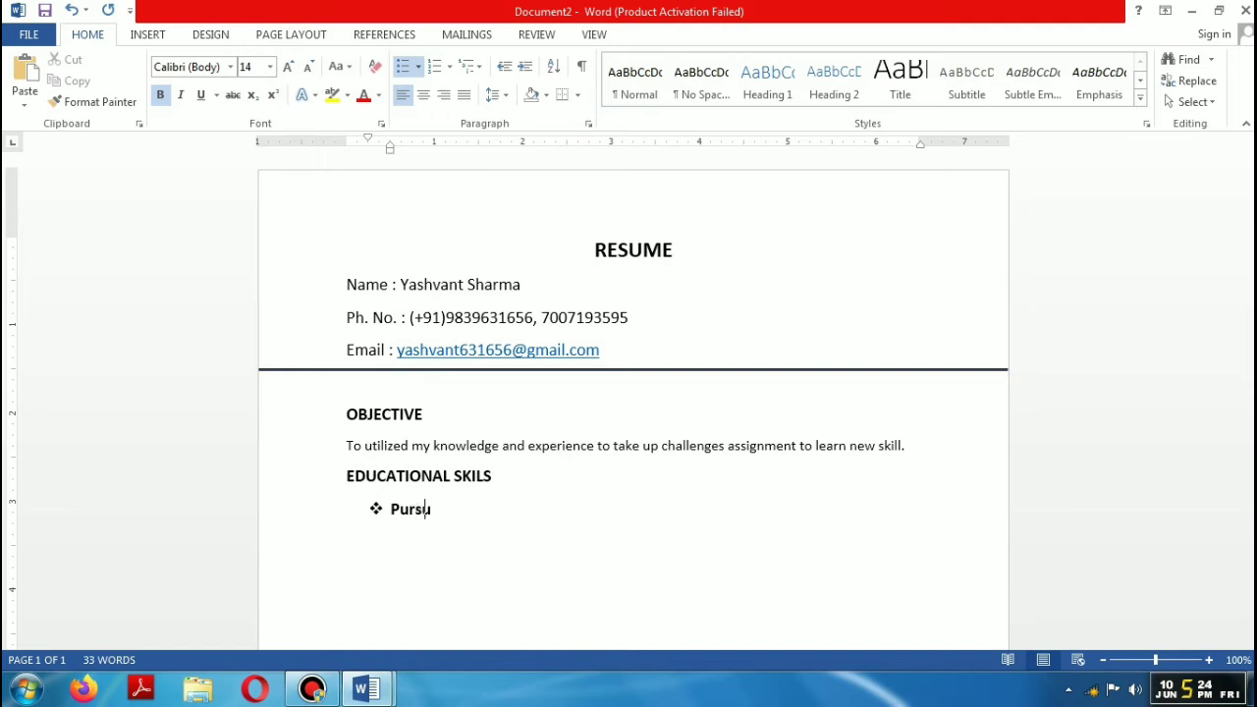
{"action": "type", "text": "ing B.A. From D"}
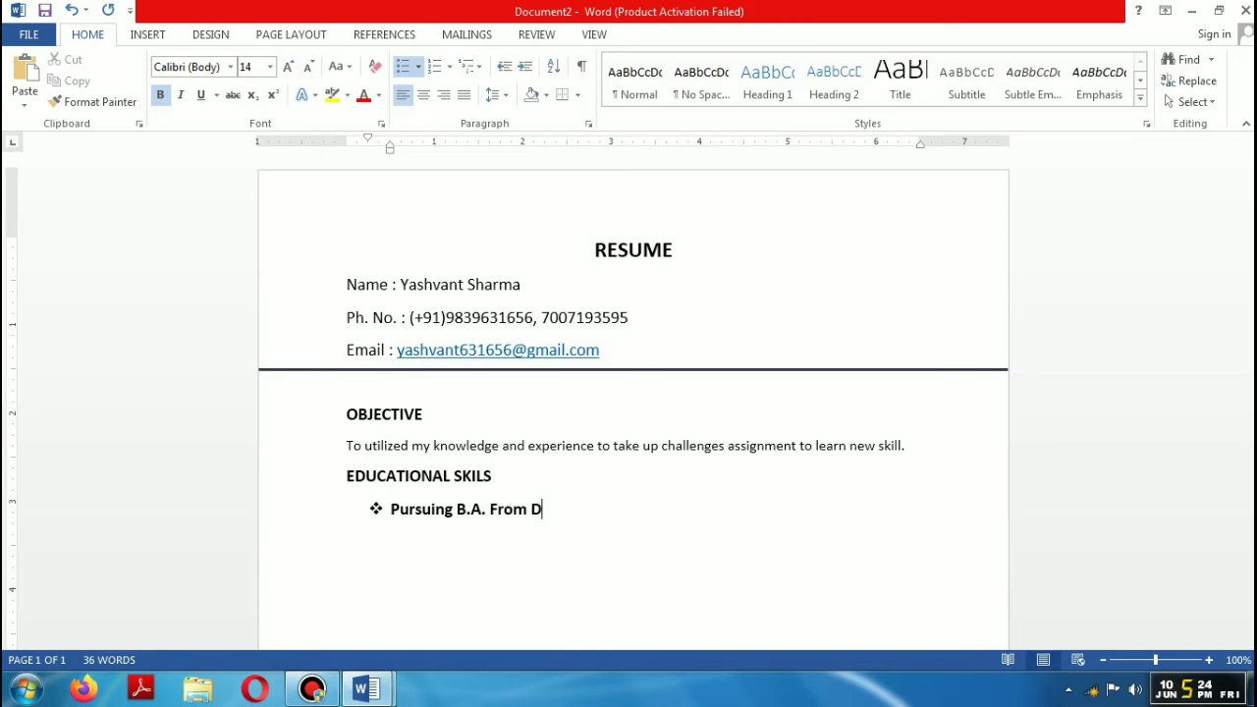
{"action": "type", "text": "UDU Universi"}
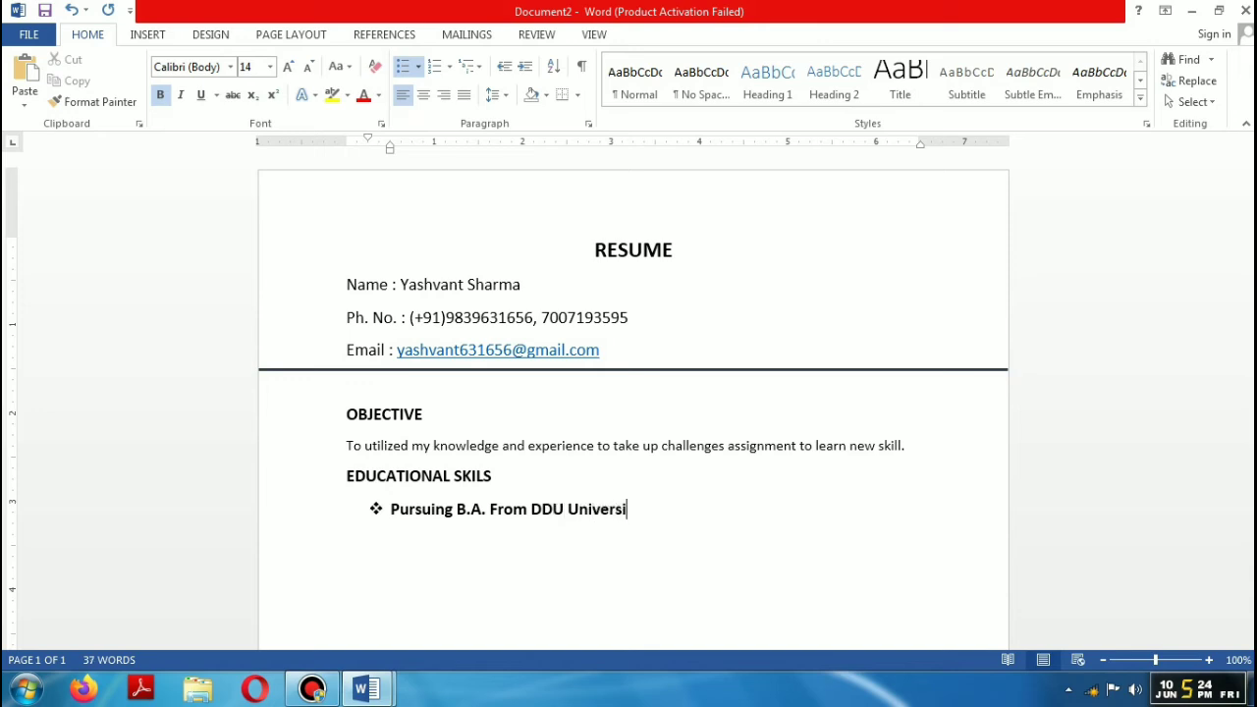
{"action": "type", "text": "ty Gorakhpu"}
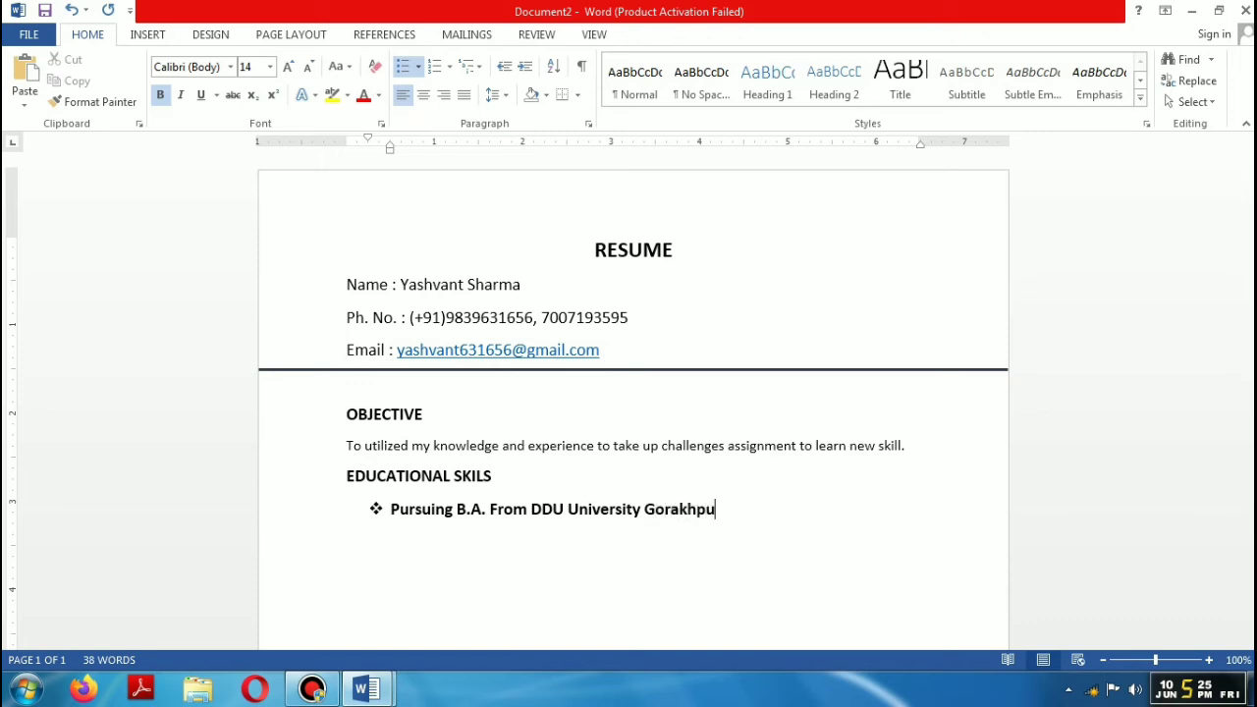
{"action": "type", "text": "r"}
{"action": "key", "text": "Return"}
Step: Add bullets for 12th from U.P. Board 2012 with 85% and 10th with 78%
{"action": "type", "text": "12th Pased"}
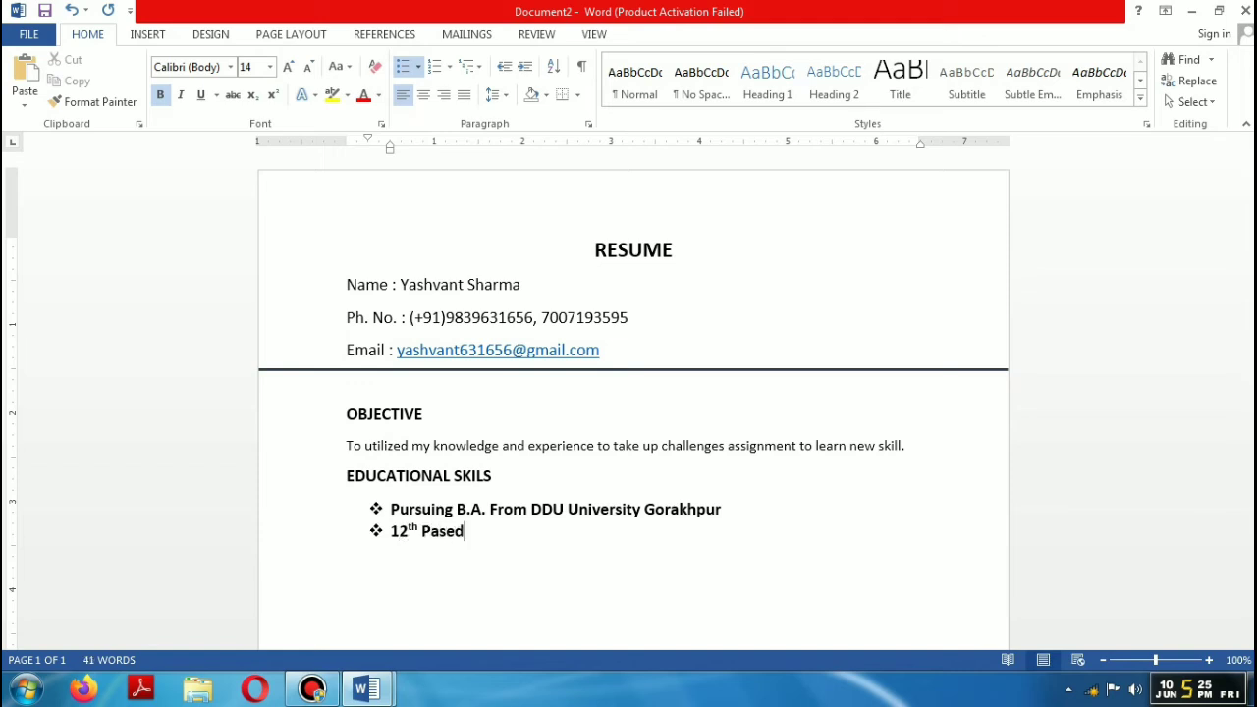
{"action": "type", "text": " From U.P. Boa"}
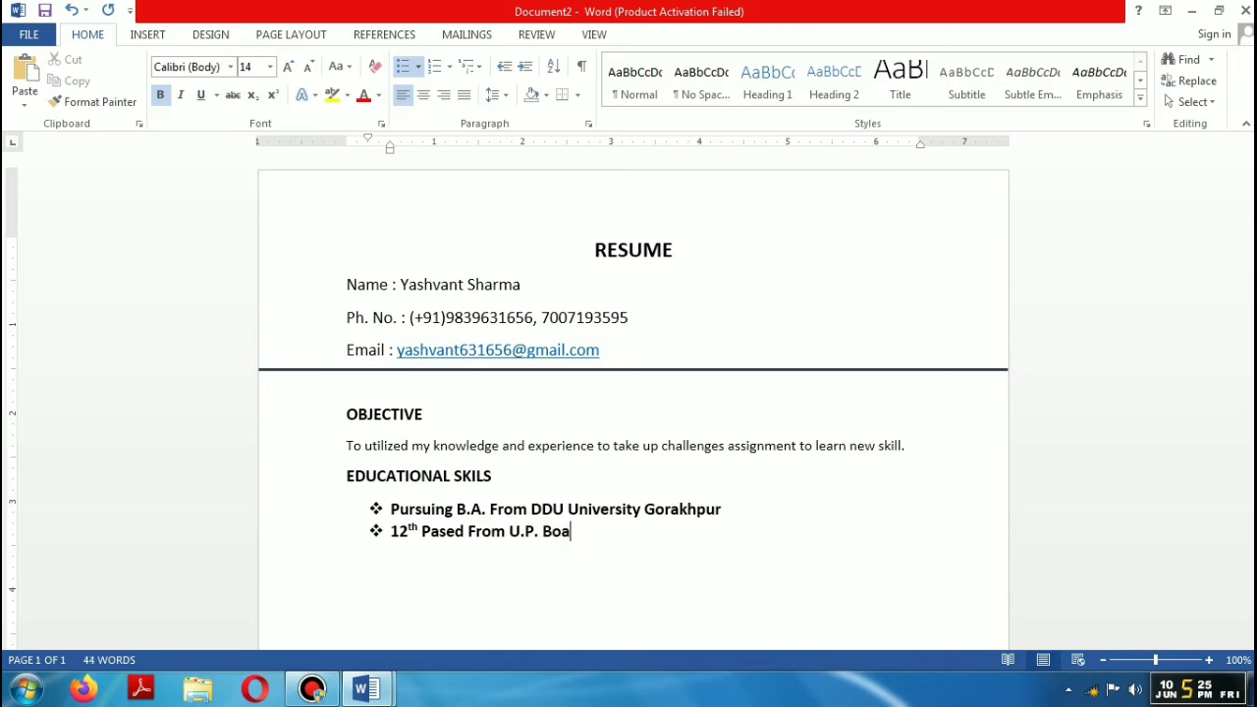
{"action": "type", "text": "rd 2012 with 85"}
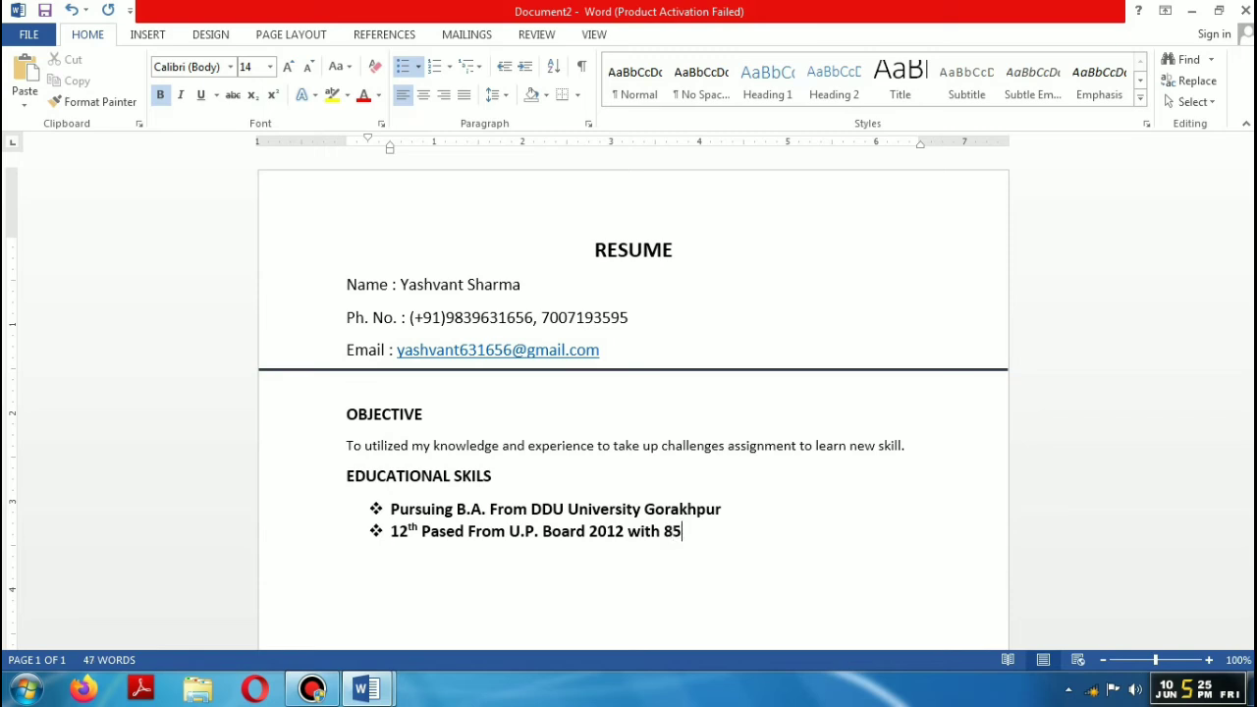
{"action": "type", "text": "%"}
{"action": "key", "text": "Return"}
{"action": "type", "text": "10th Pased"}
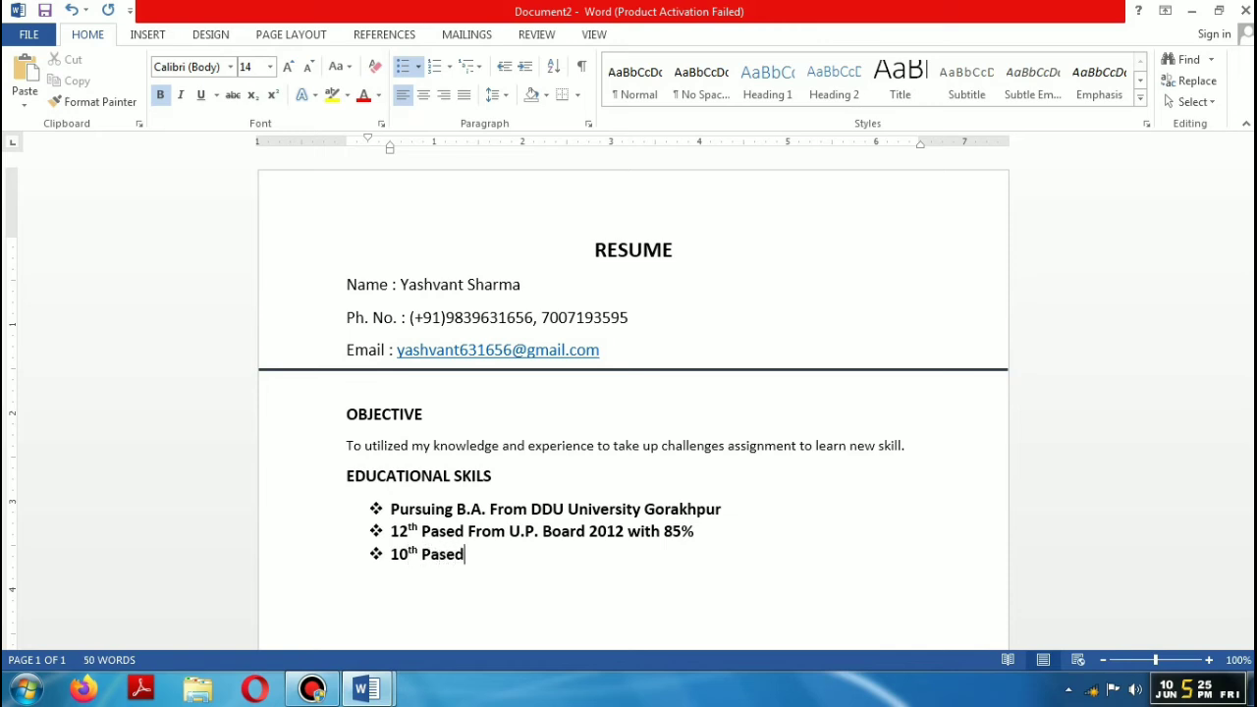
{"action": "type", "text": " From U.P. Board"}
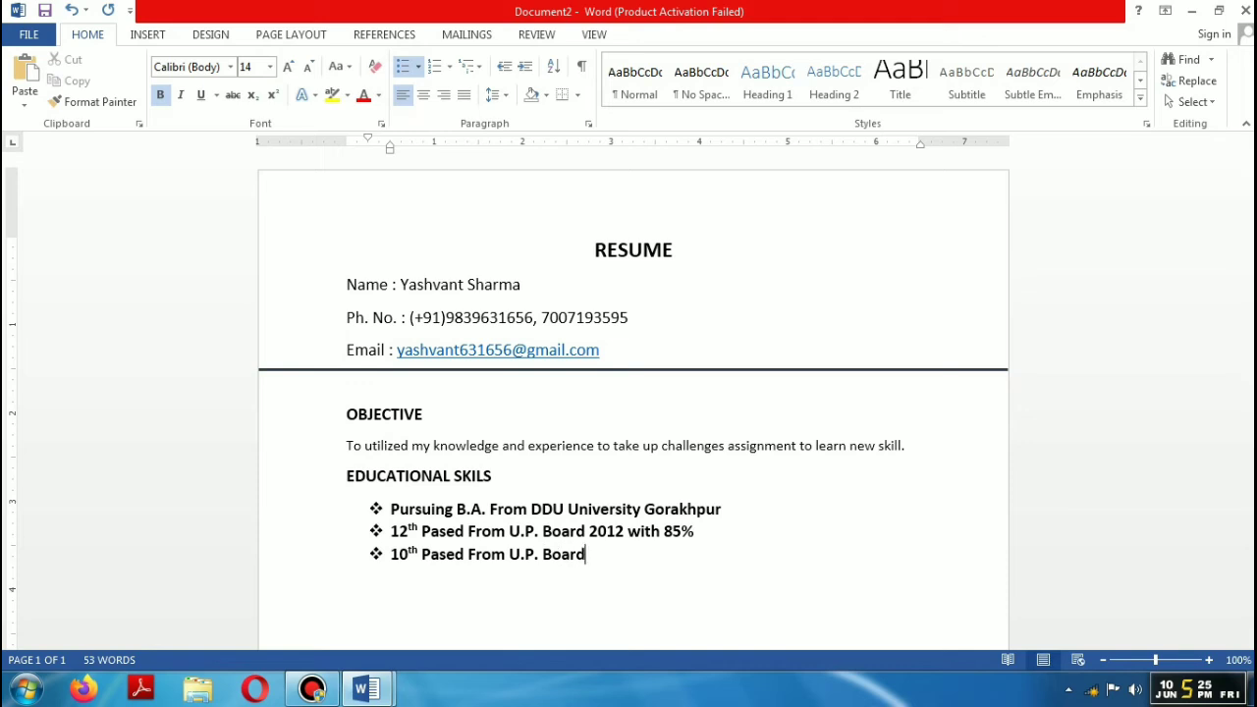
{"action": "type", "text": "4 with 78"}
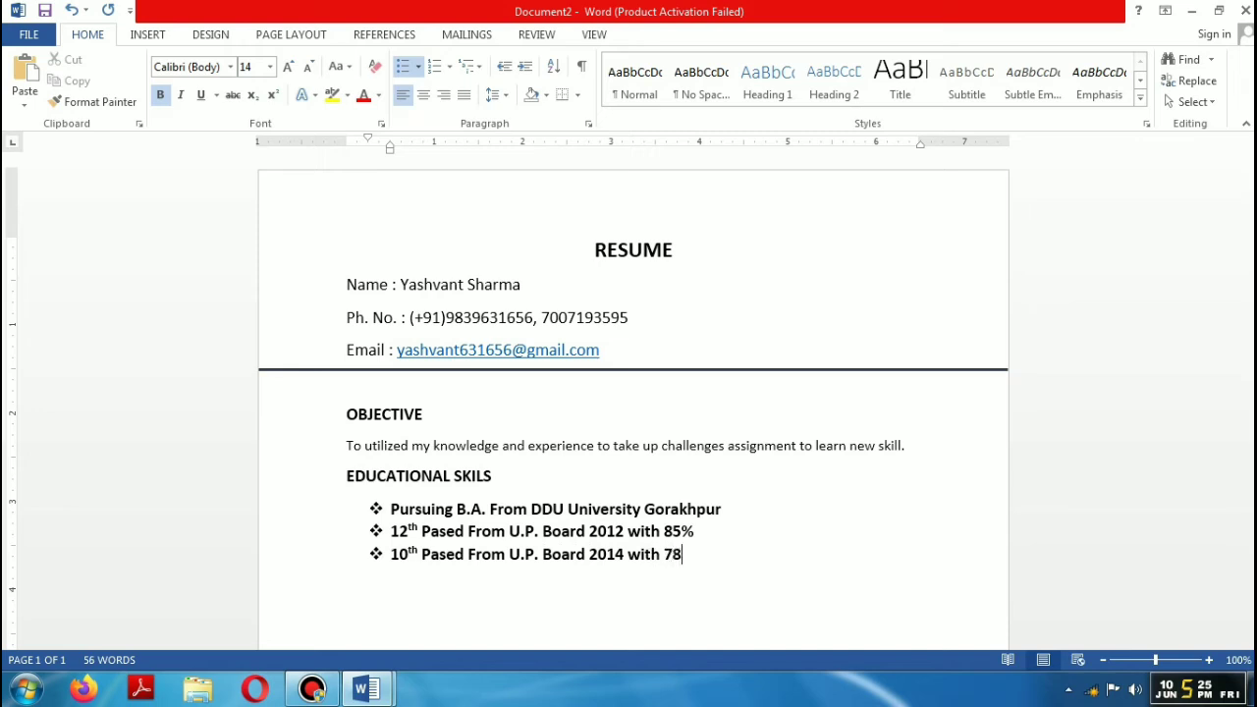
{"action": "type", "text": "&"}
{"action": "key", "text": "BackSpace"}
{"action": "type", "text": "%"}
{"action": "key", "text": "Return"}
Step: Add an EXPERIENCE heading with a ❖ bullet: Computer Instructor at Net Master Institute Hata
{"action": "key", "text": "BackSpace"}
{"action": "key", "text": "BackSpace"}
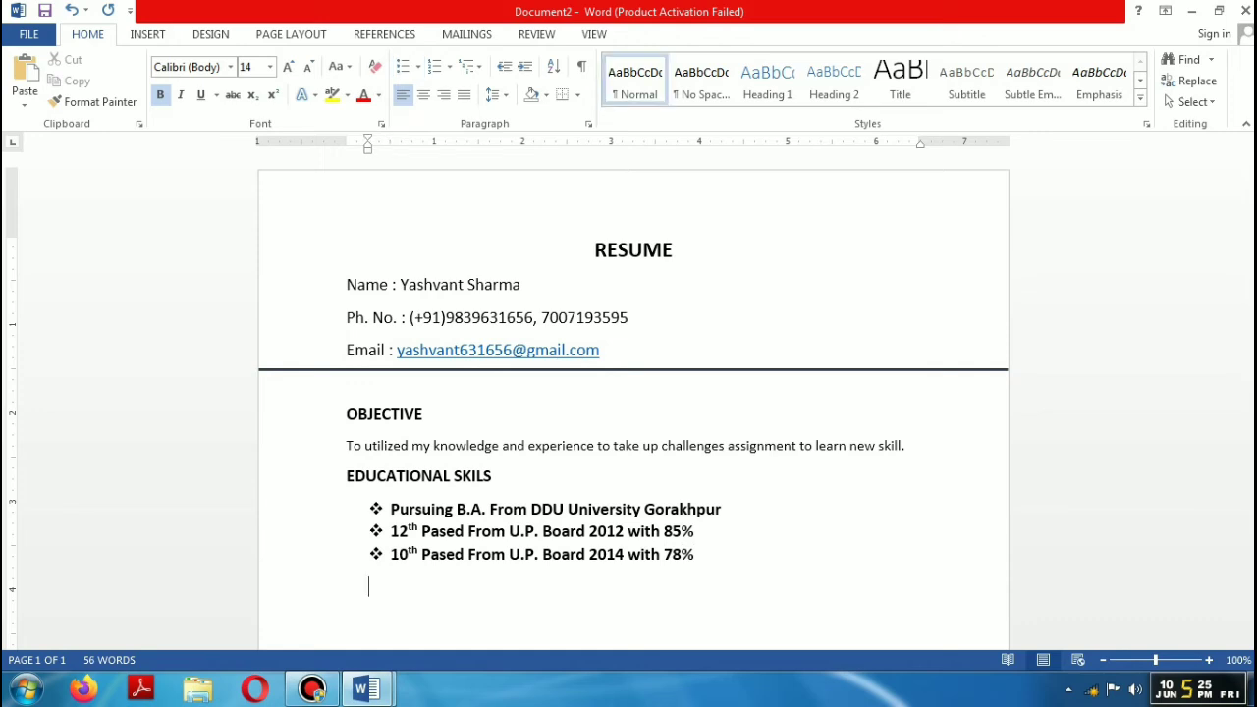
{"action": "key", "text": "BackSpace"}
{"action": "type", "text": "EXPERIENCE"}
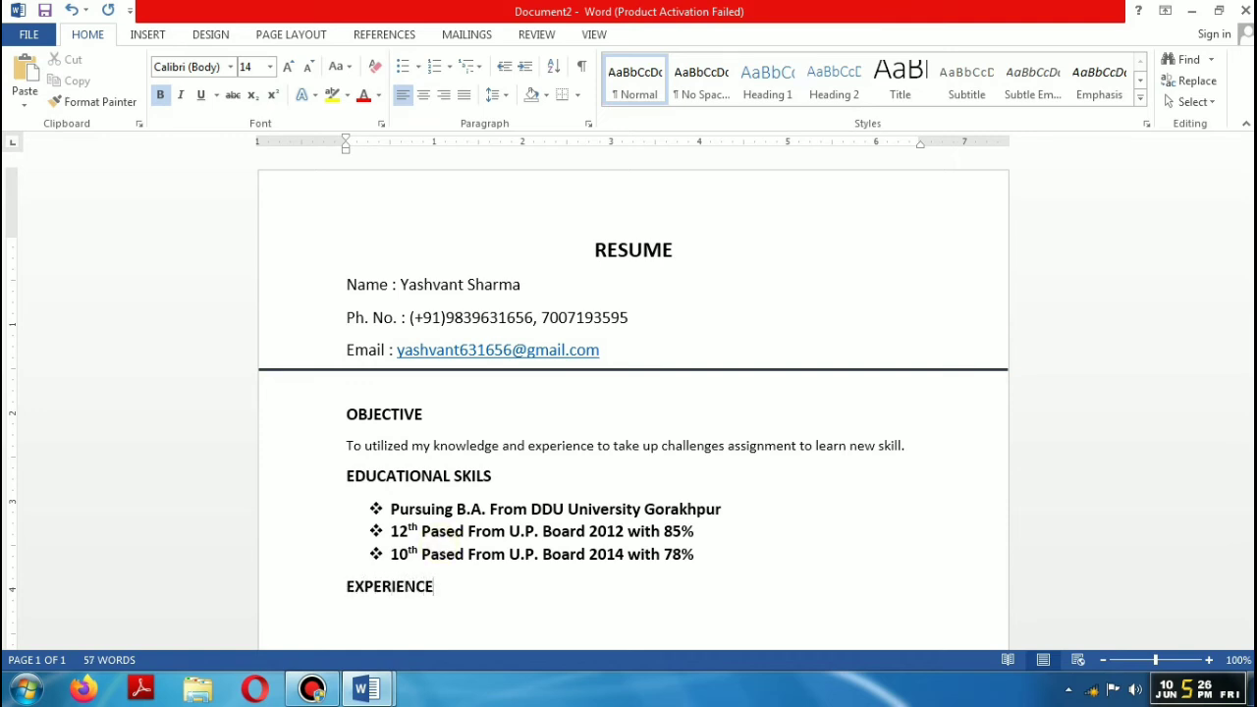
{"action": "key", "text": "Return"}
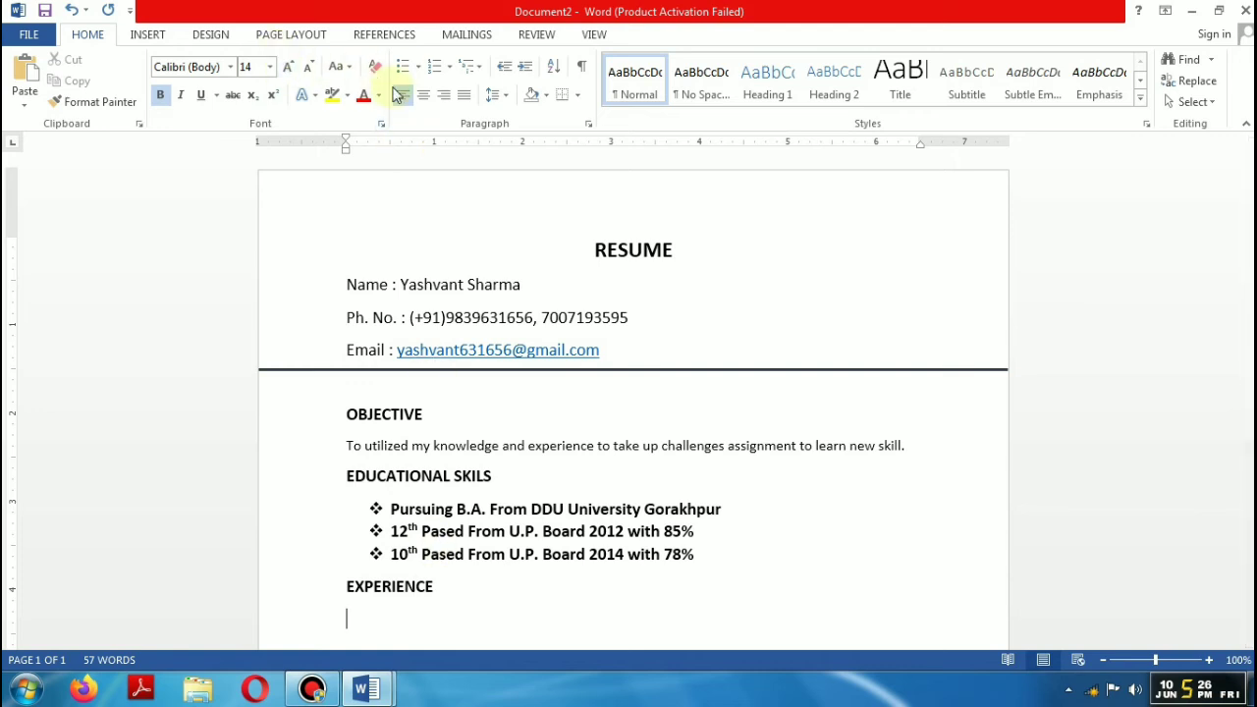
{"action": "left_click", "coordinate": [418, 66]}
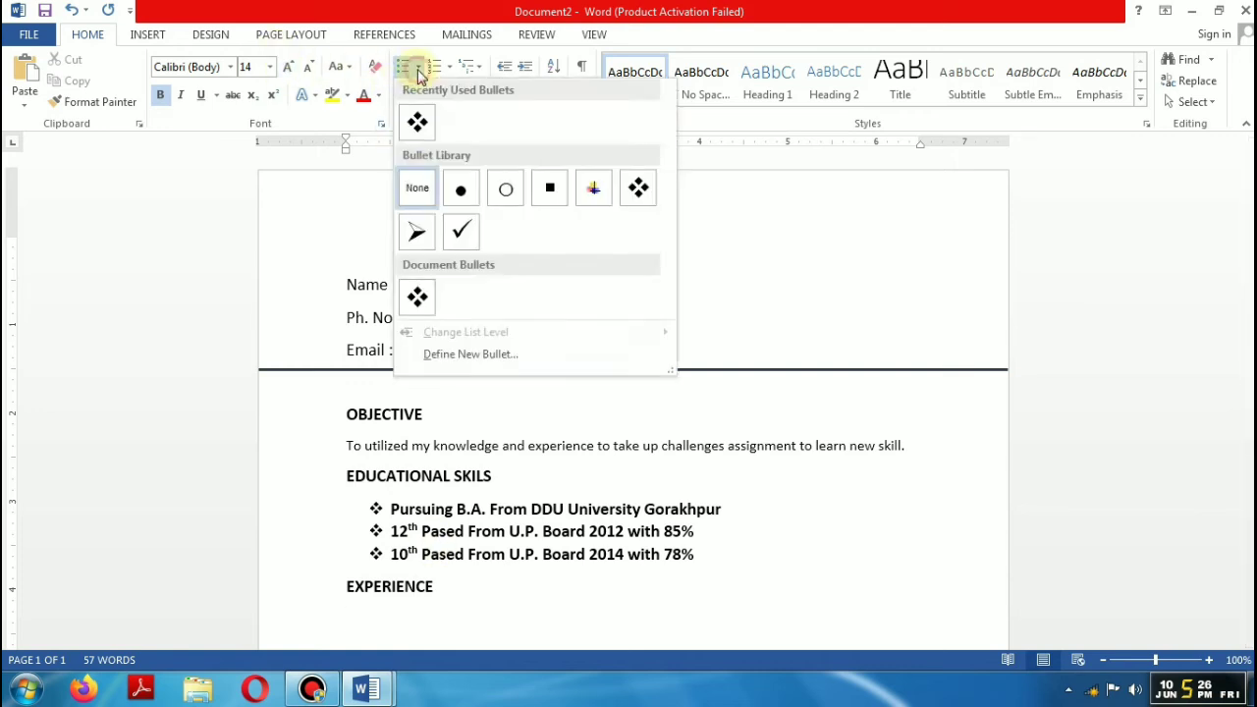
{"action": "left_click", "coordinate": [417, 121]}
{"action": "type", "text": "1 yEAR"}
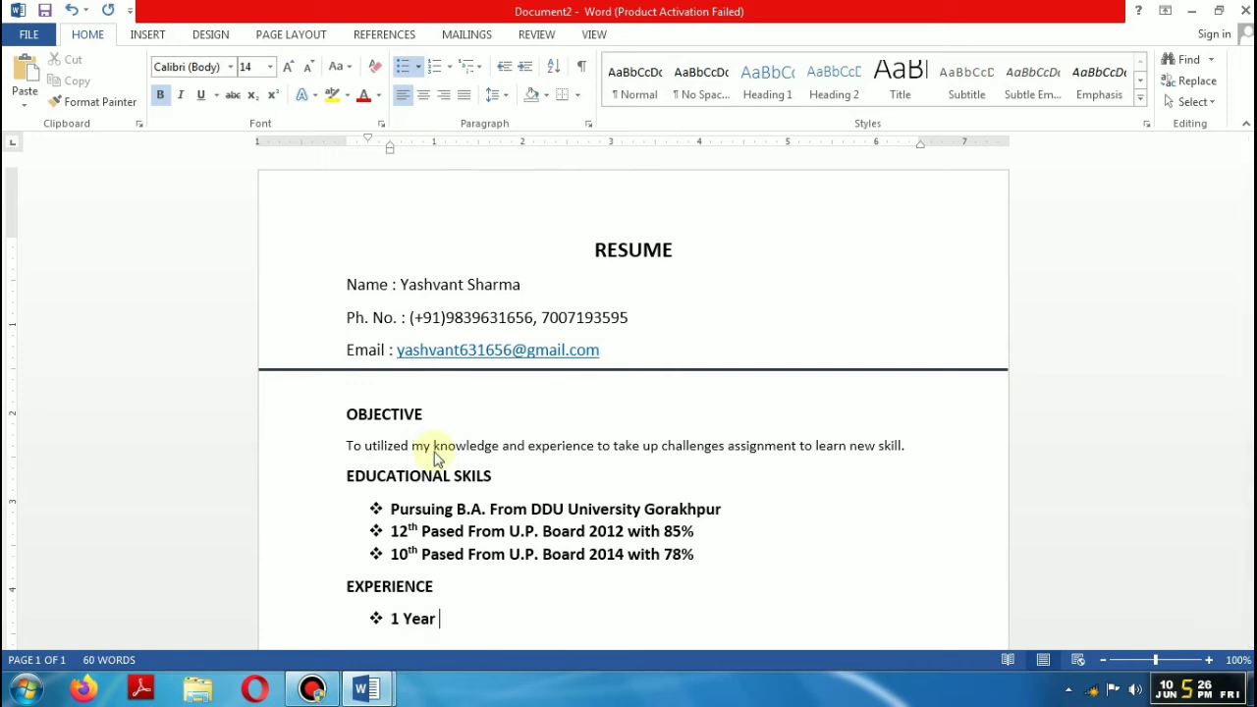
{"action": "type", "text": " Experie"}
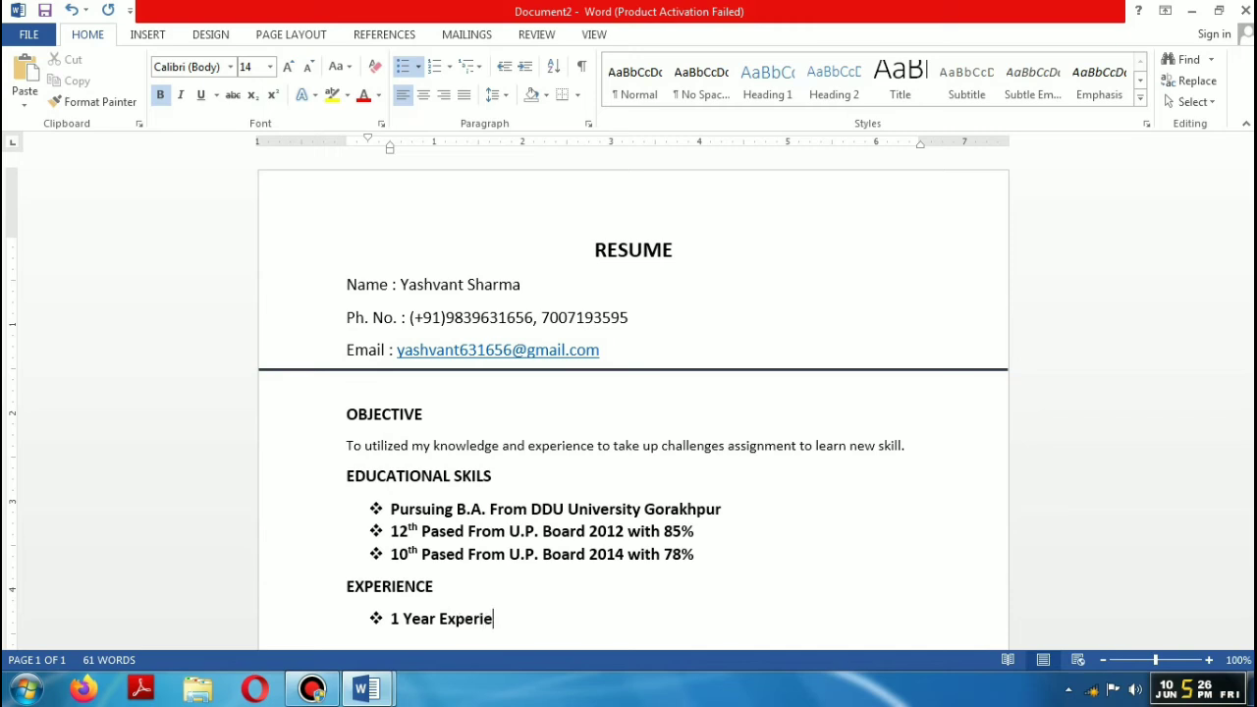
{"action": "type", "text": "nce as Comput"}
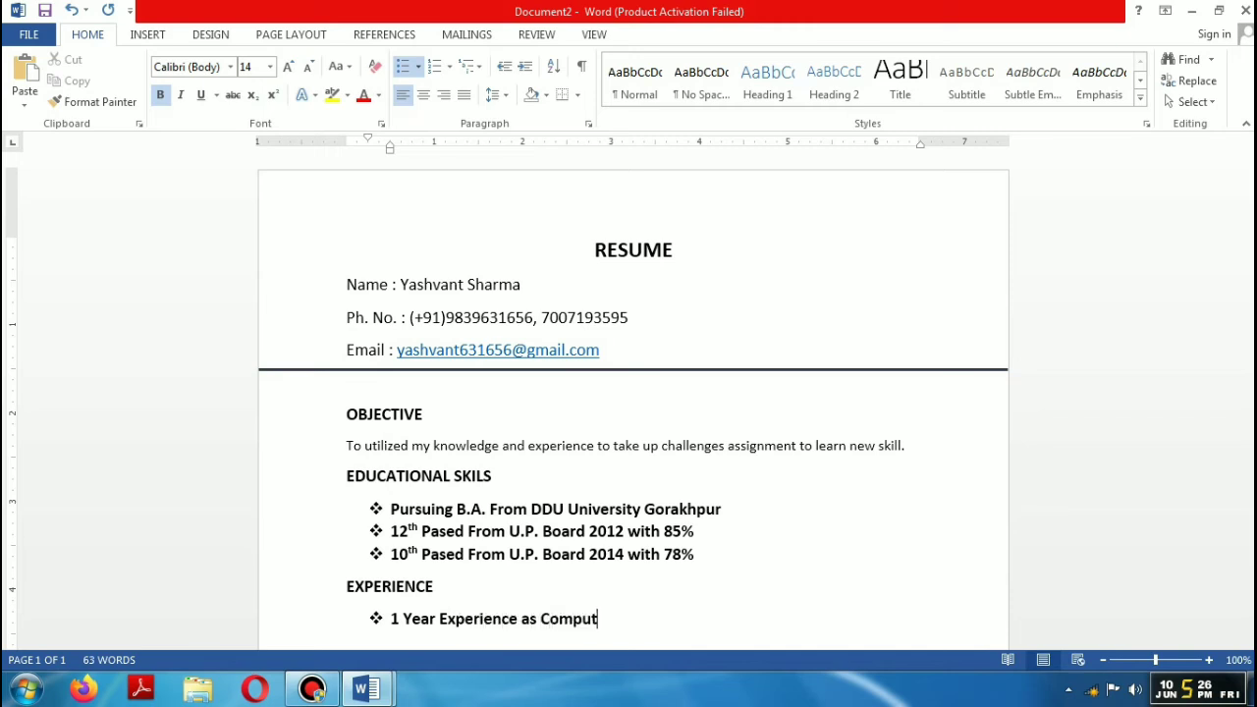
{"action": "type", "text": "er Instructor f"}
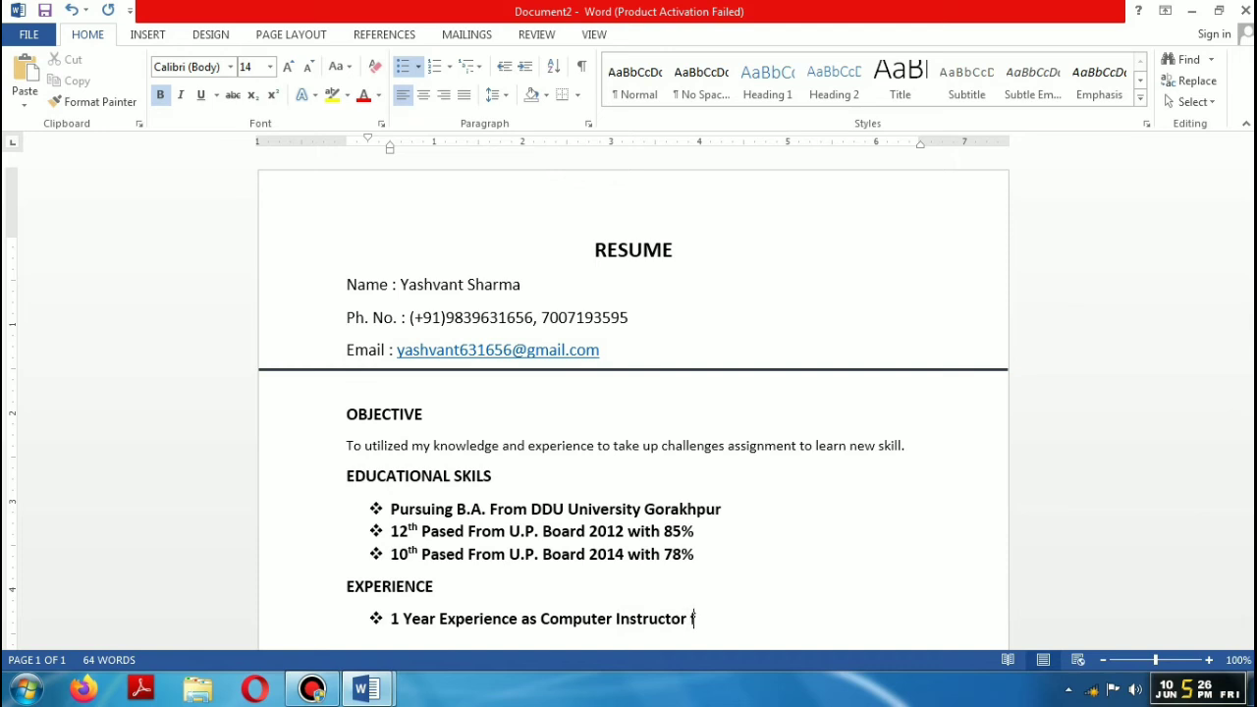
{"action": "type", "text": "rom Net Mast"}
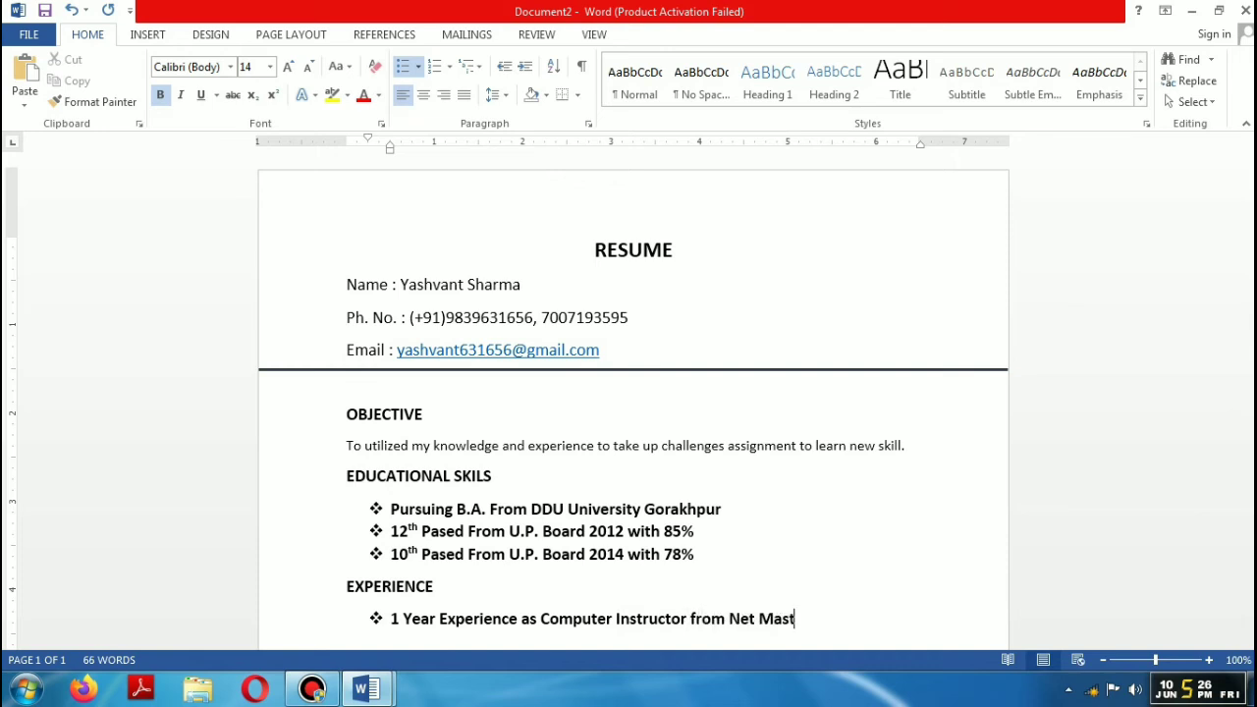
{"action": "type", "text": "er Institute Hata"}
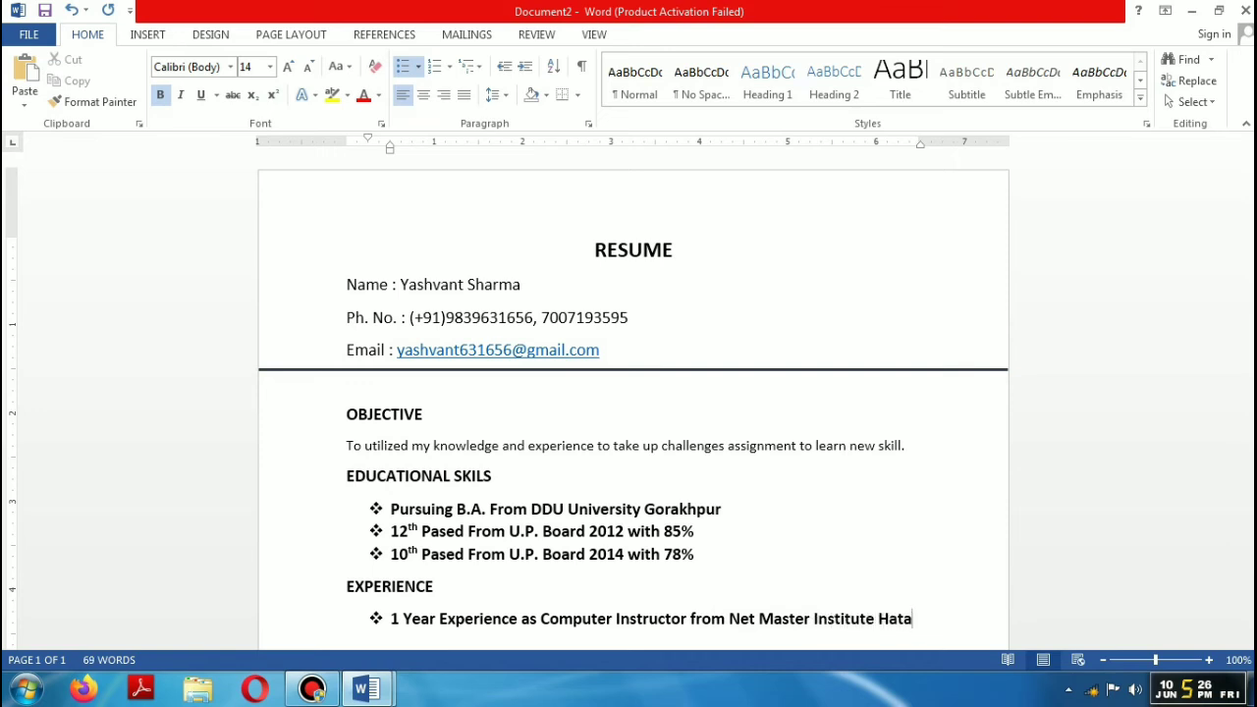
Step: Add a bullet: '1 Year Experience as a Accountant from Gerwal & sons Hariyan'
{"action": "key", "text": "Return"}
{"action": "type", "text": "1 Year Exper"}
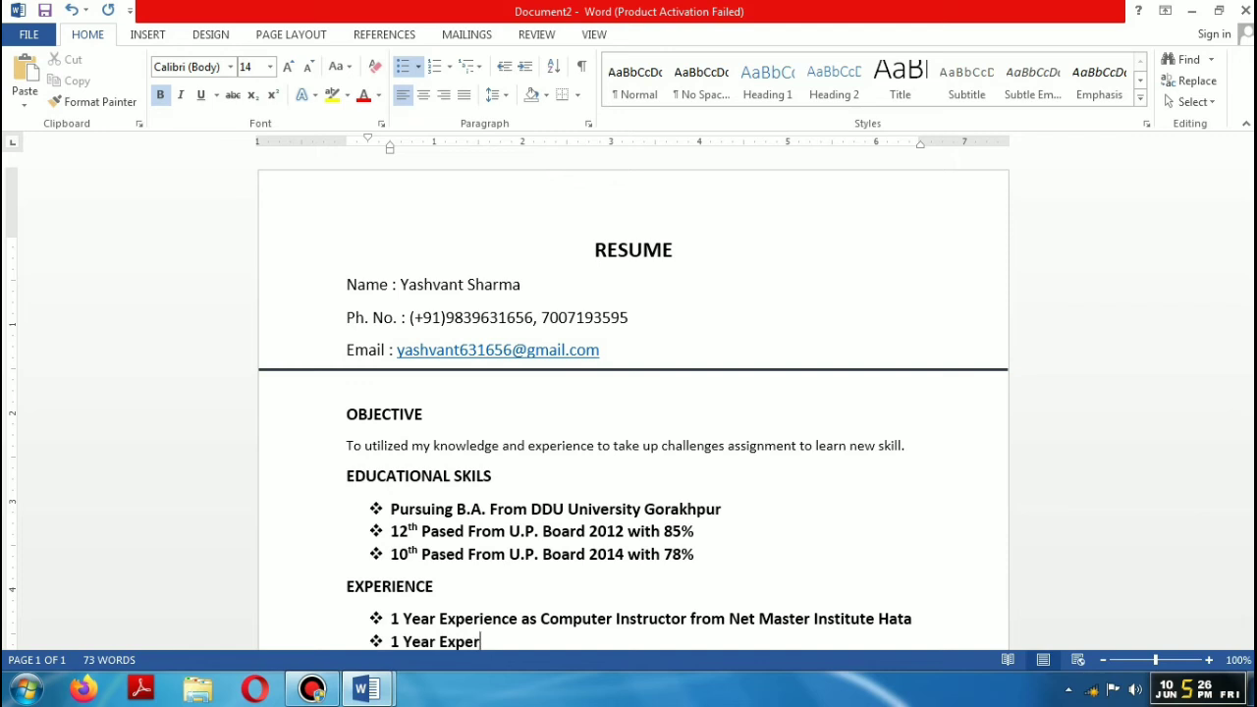
{"action": "type", "text": "ience as a Acou"}
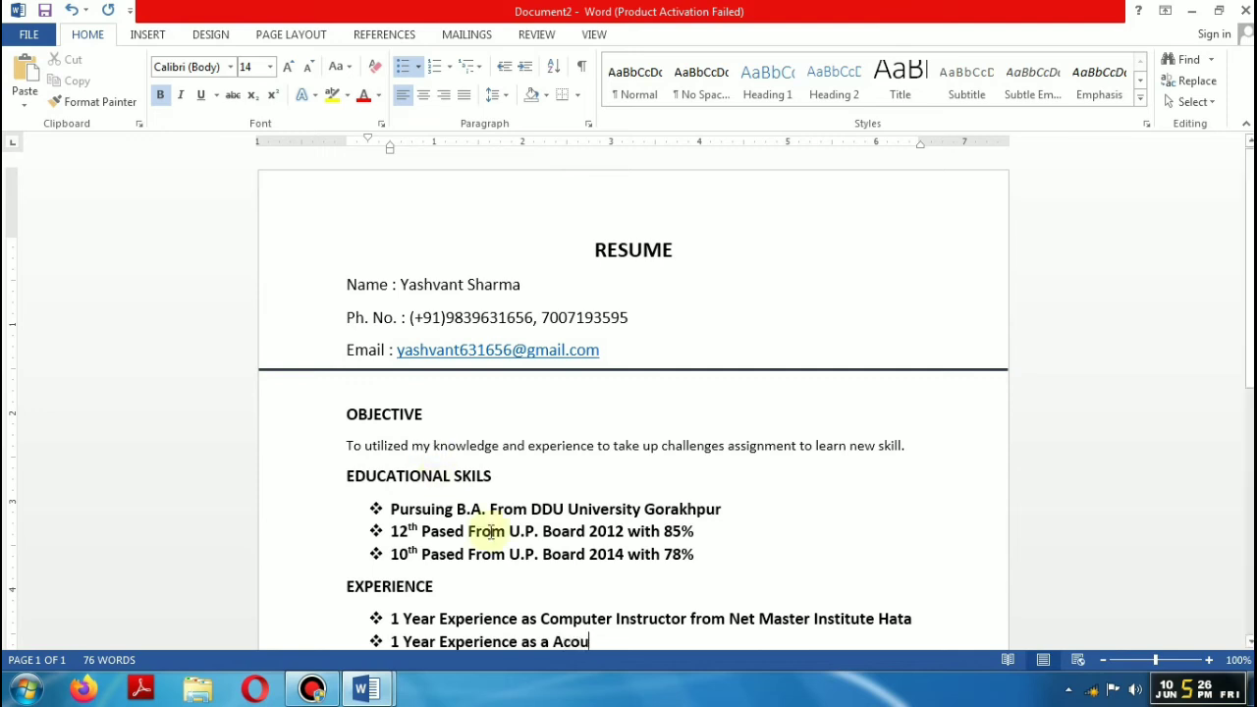
{"action": "key", "text": "BackSpace"}
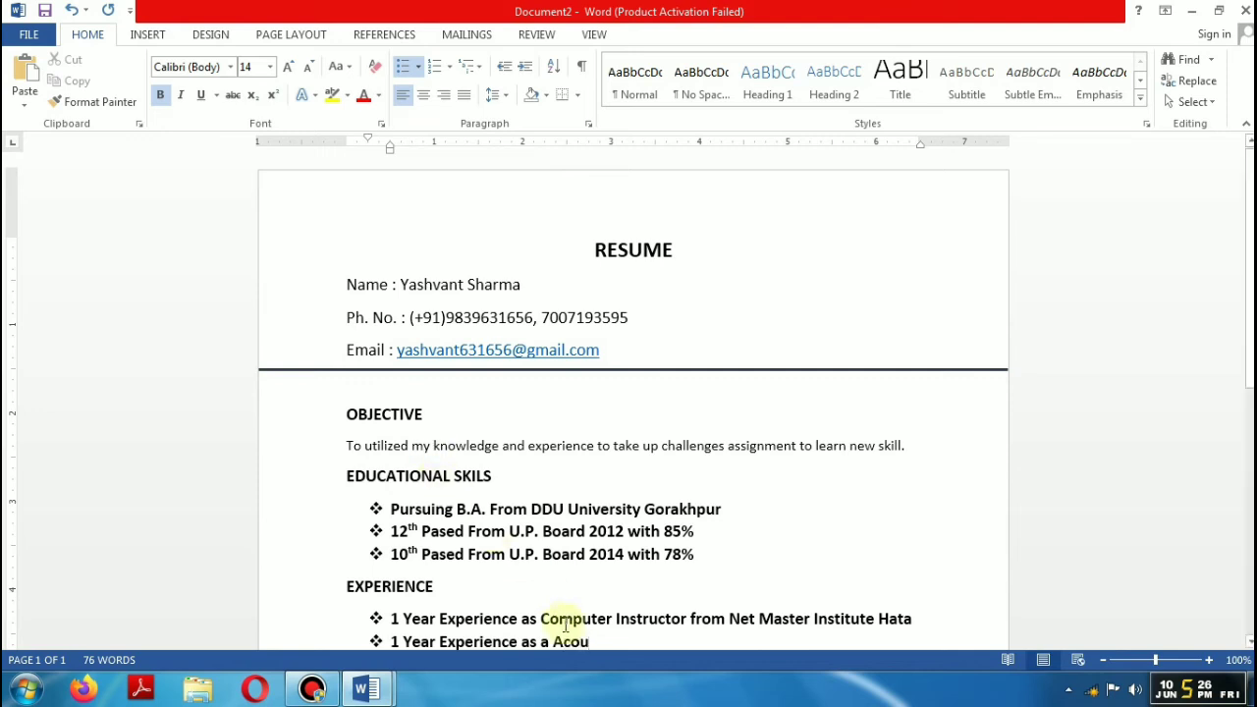
{"action": "key", "text": "BackSpace"}
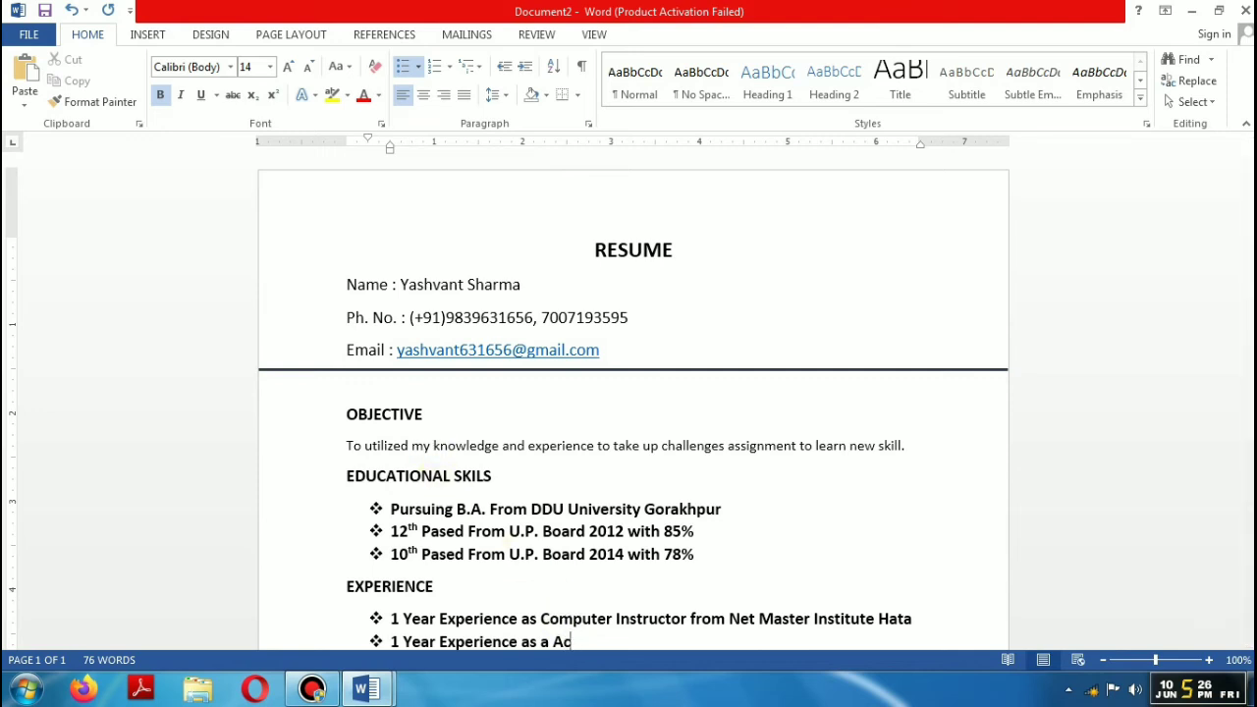
{"action": "type", "text": "countant from"}
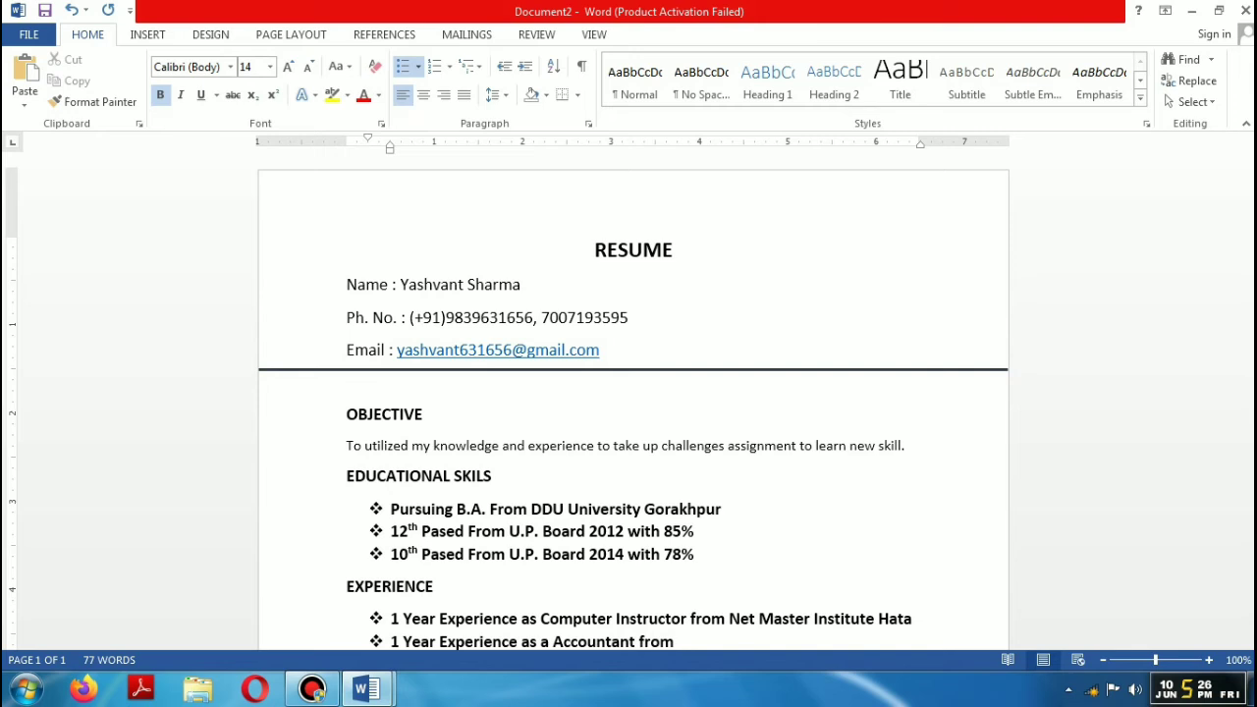
{"action": "type", "text": " Gerwaq"}
{"action": "key", "text": "BackSpace"}
{"action": "type", "text": "l & sons "}
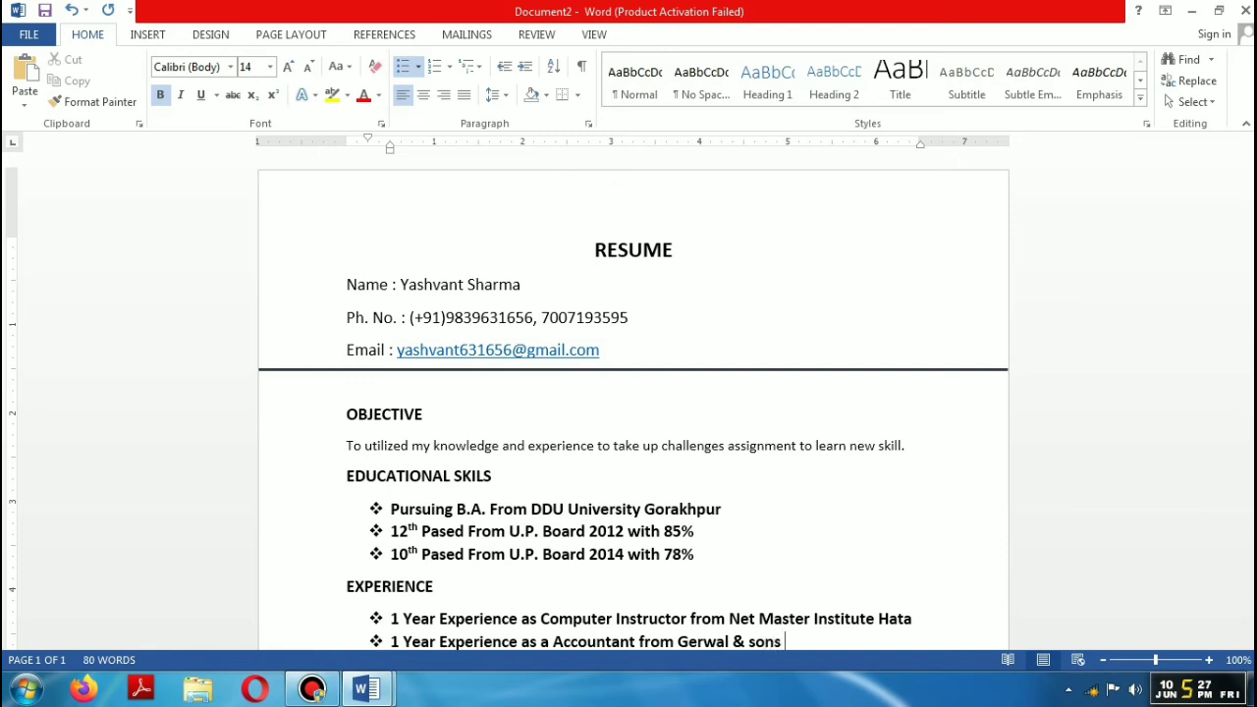
{"action": "type", "text": "Hariyan"}
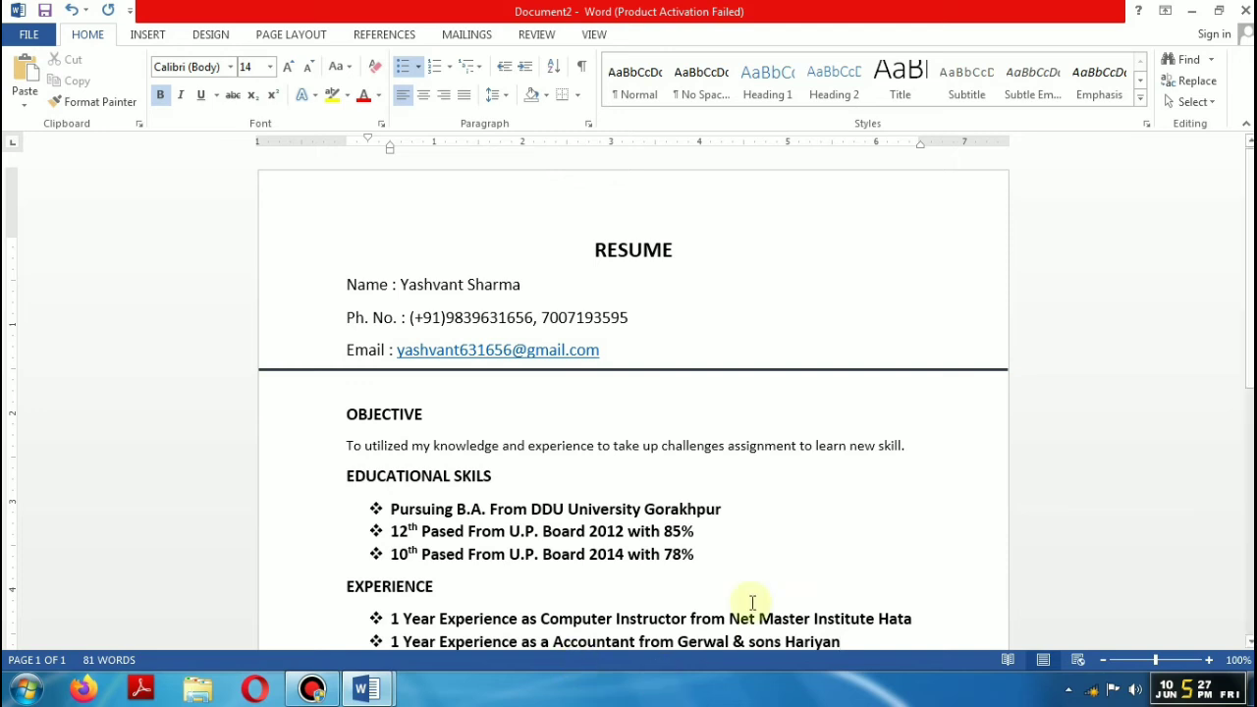
{"action": "scroll", "coordinate": [1249, 304], "scroll_direction": "down", "scroll_amount": 1}
{"action": "scroll", "coordinate": [1249, 305], "scroll_direction": "down", "scroll_amount": 3}
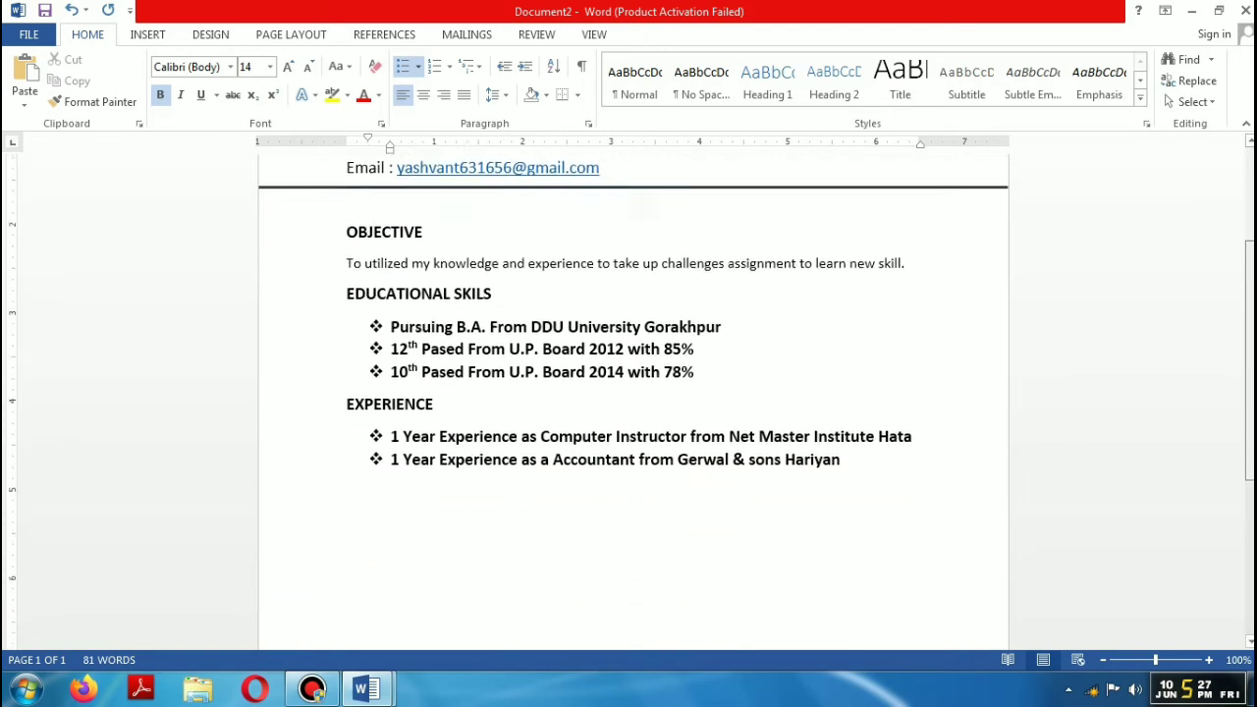
Step: End the bullet list and paste the COMPUTER SKILLS heading with an empty line below
{"action": "key", "text": "Return"}
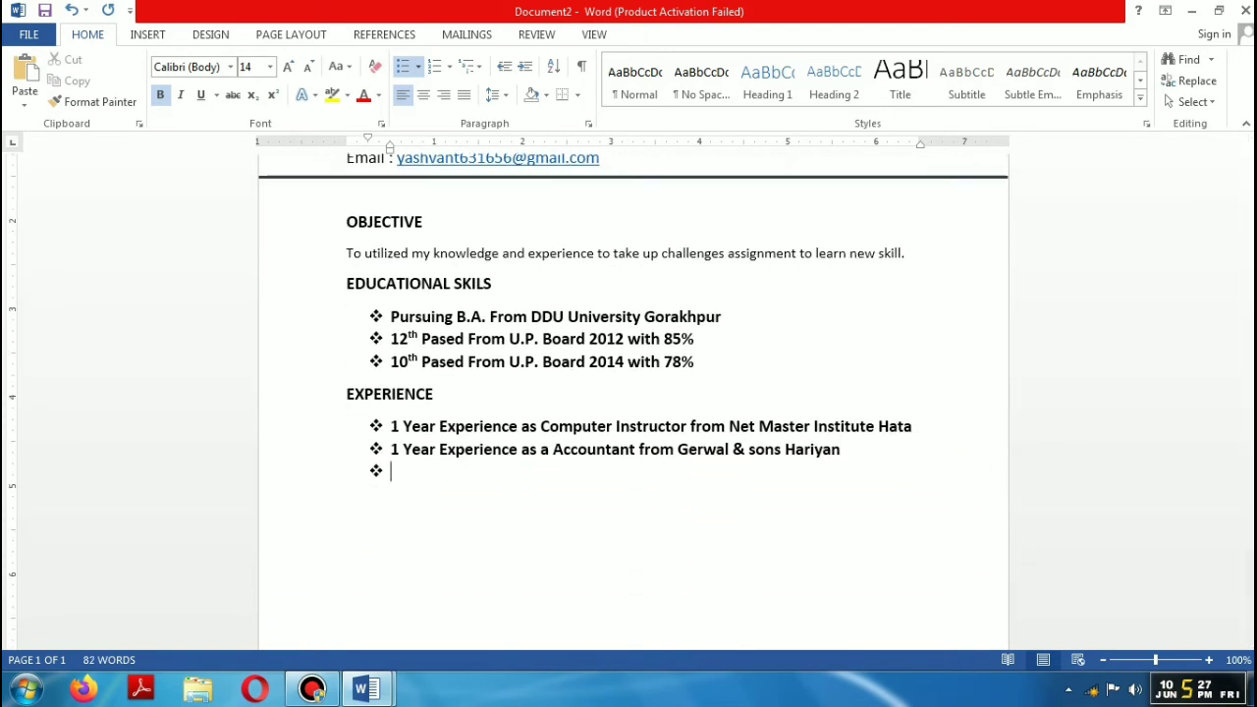
{"action": "key", "text": "BackSpace"}
{"action": "key", "text": "BackSpace"}
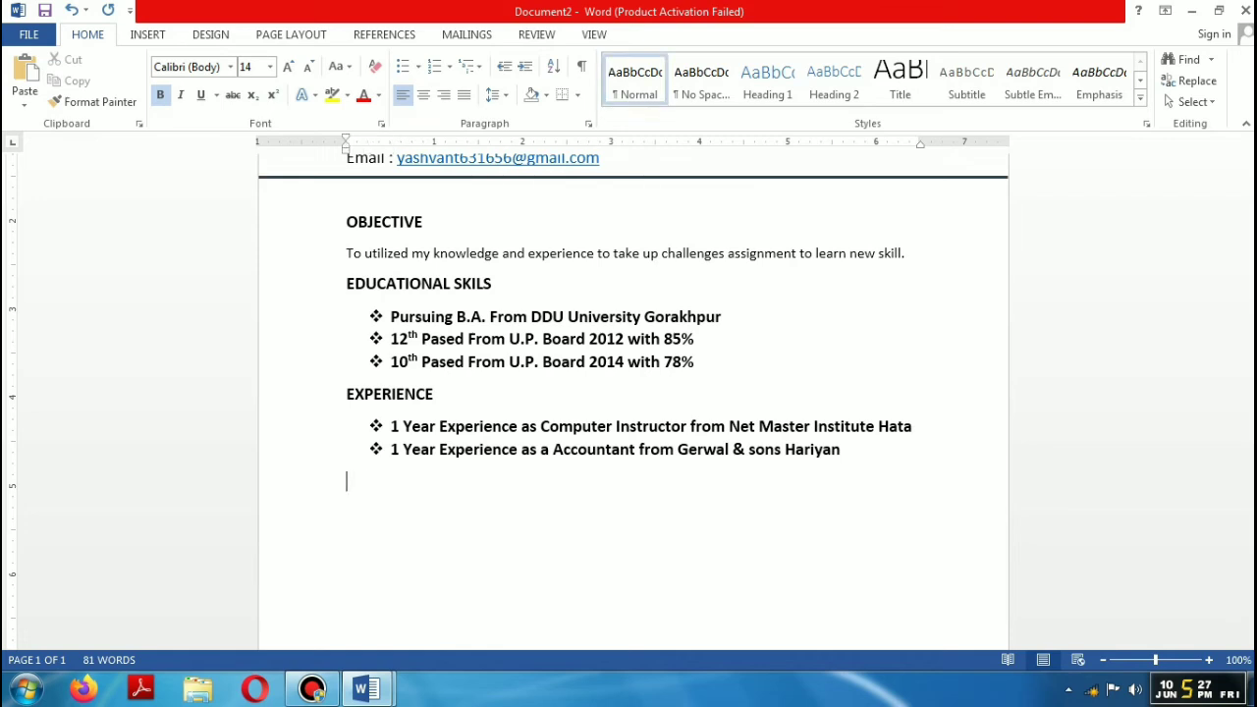
{"action": "type", "text": "COMPUTER SKILLS"}
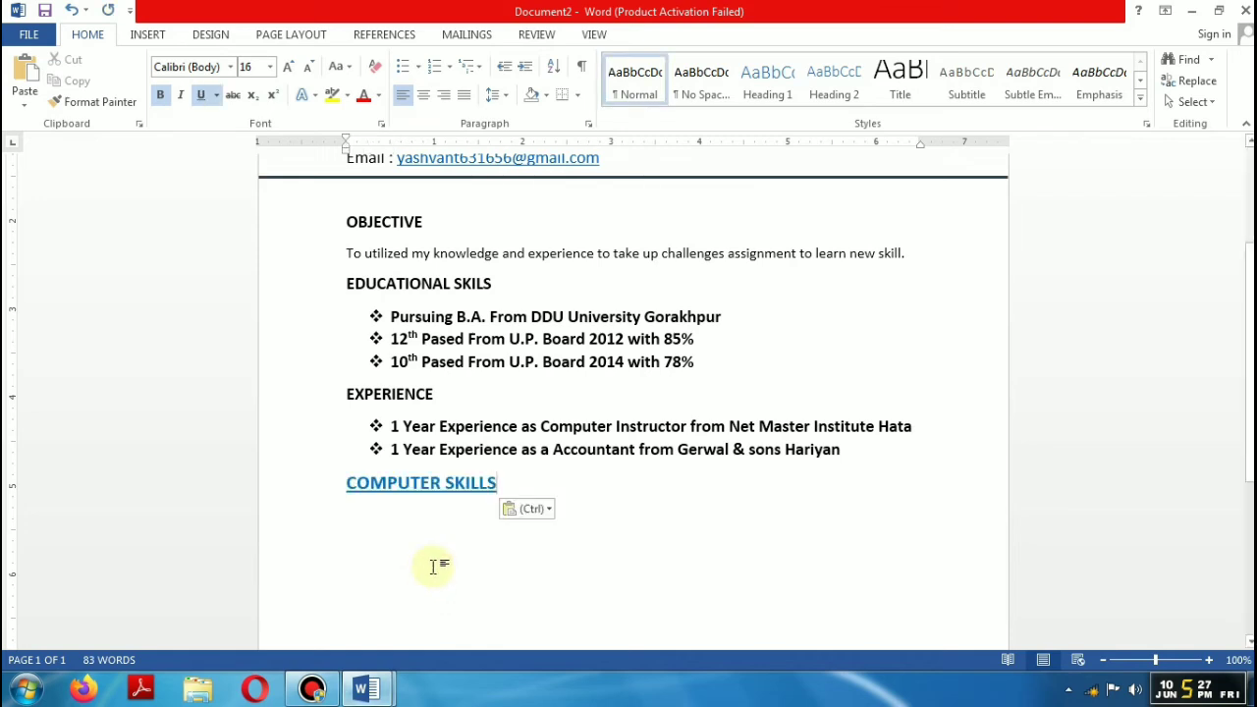
{"action": "key", "text": "Return"}
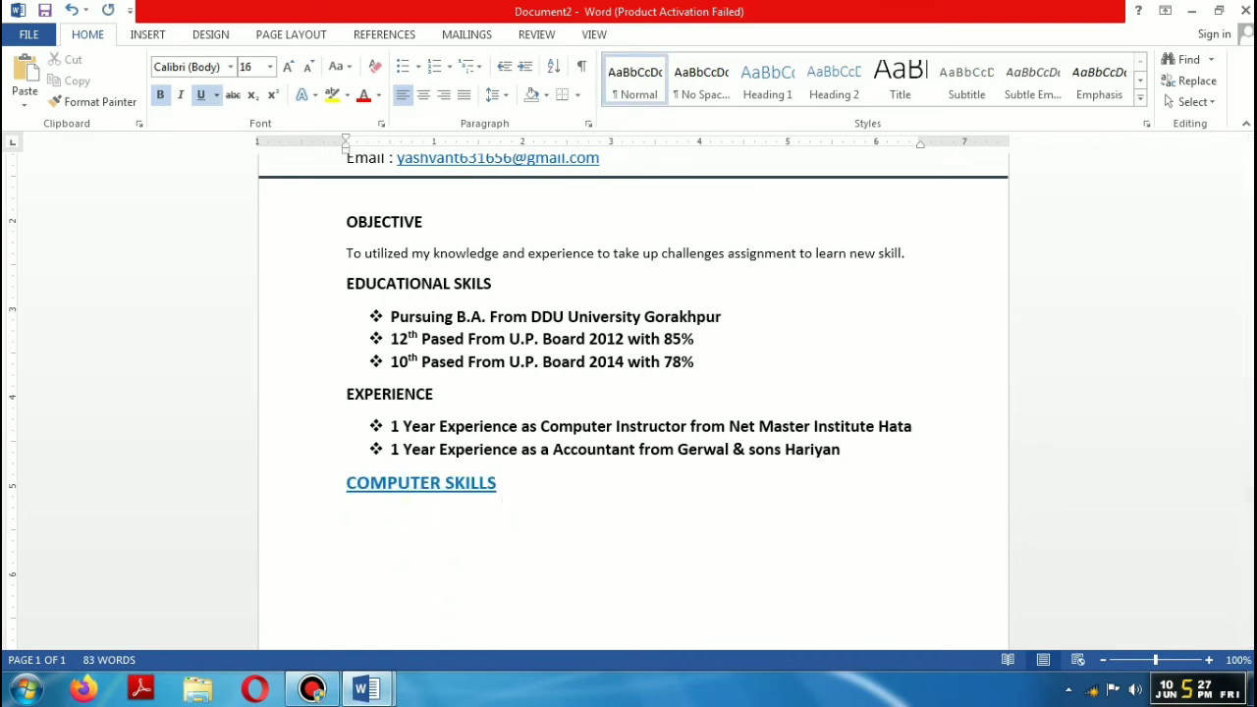
Step: Start a diamond-bulleted list under COMPUTER SKILLS with 'One Year Diploma In Computer Aplication ( DCA)'
{"action": "left_click", "coordinate": [419, 66]}
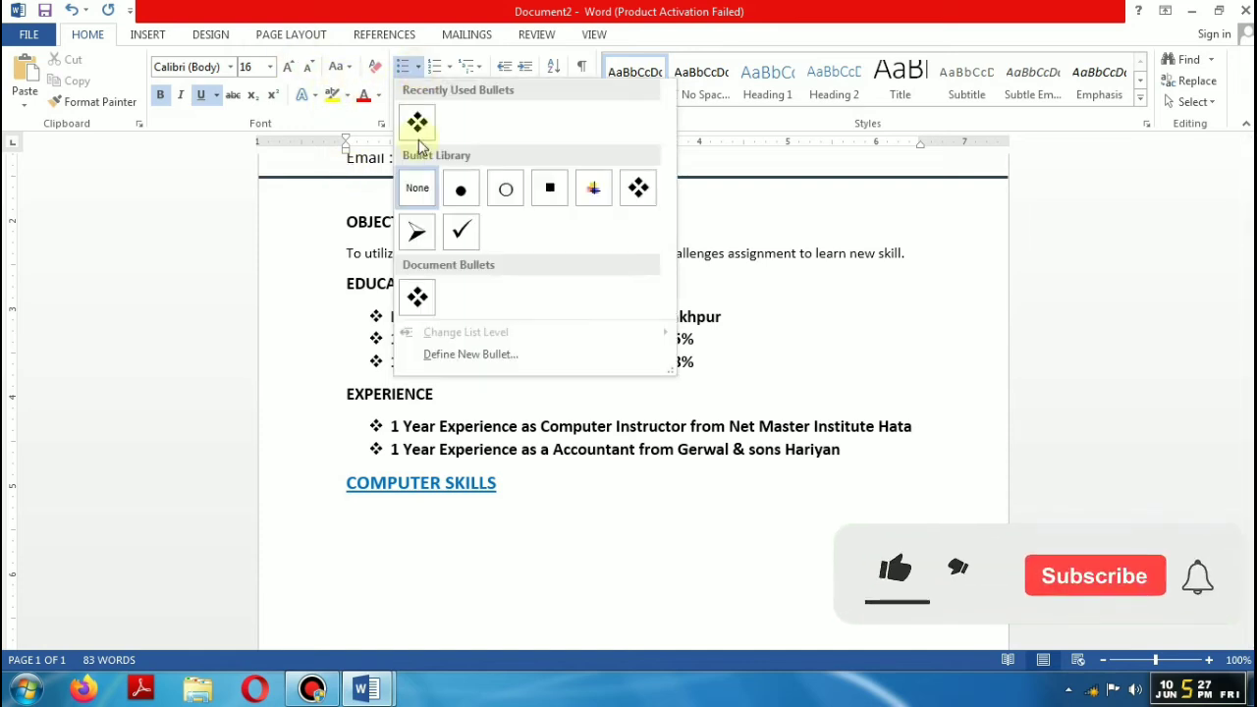
{"action": "left_click", "coordinate": [417, 123]}
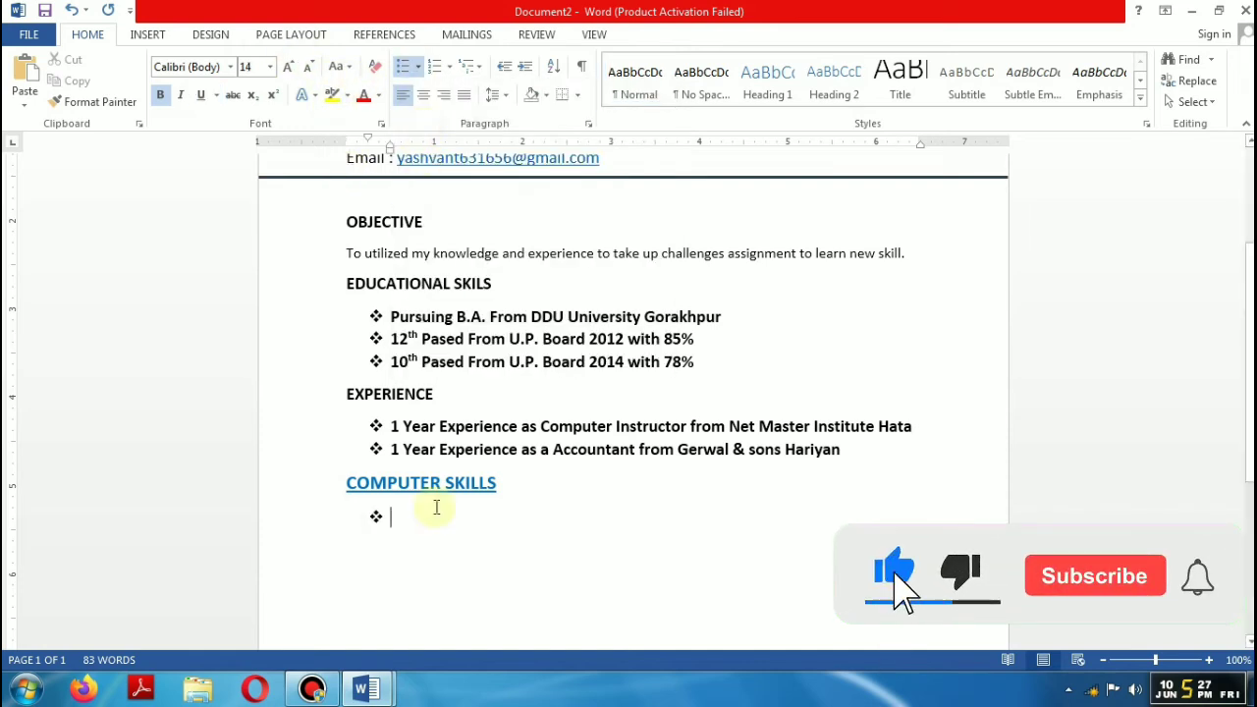
{"action": "type", "text": "One Year"}
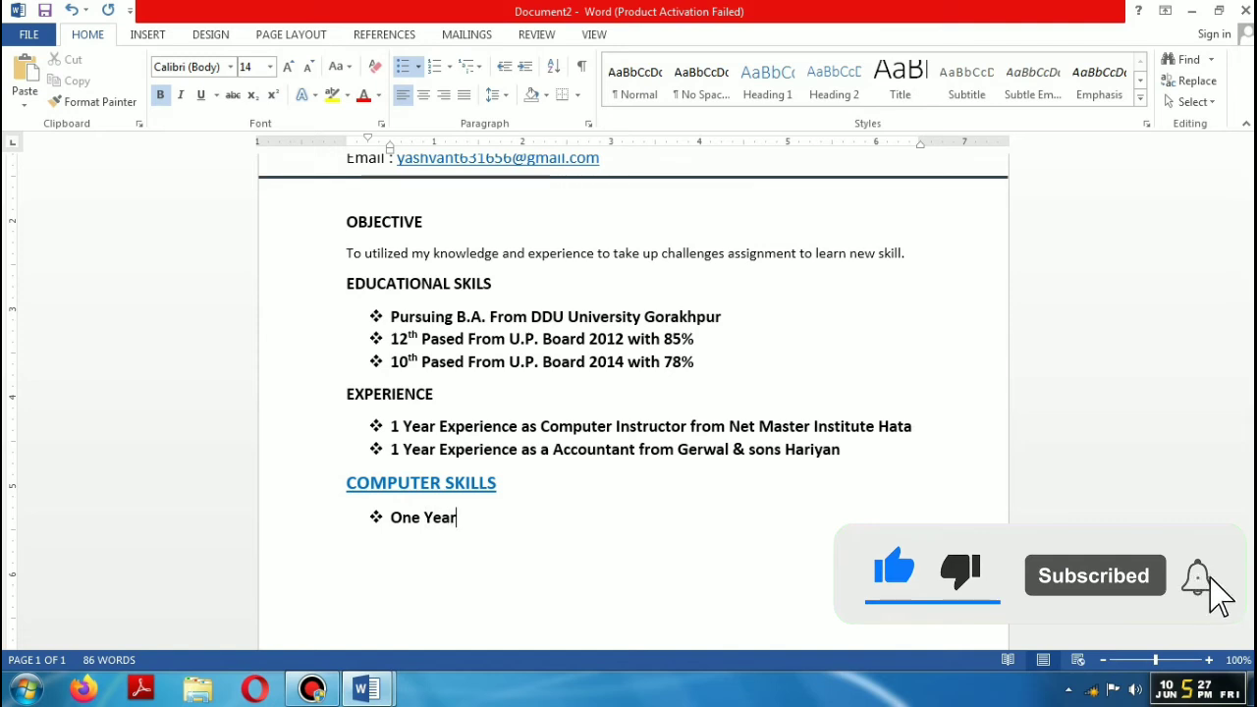
{"action": "type", "text": " Diplom"}
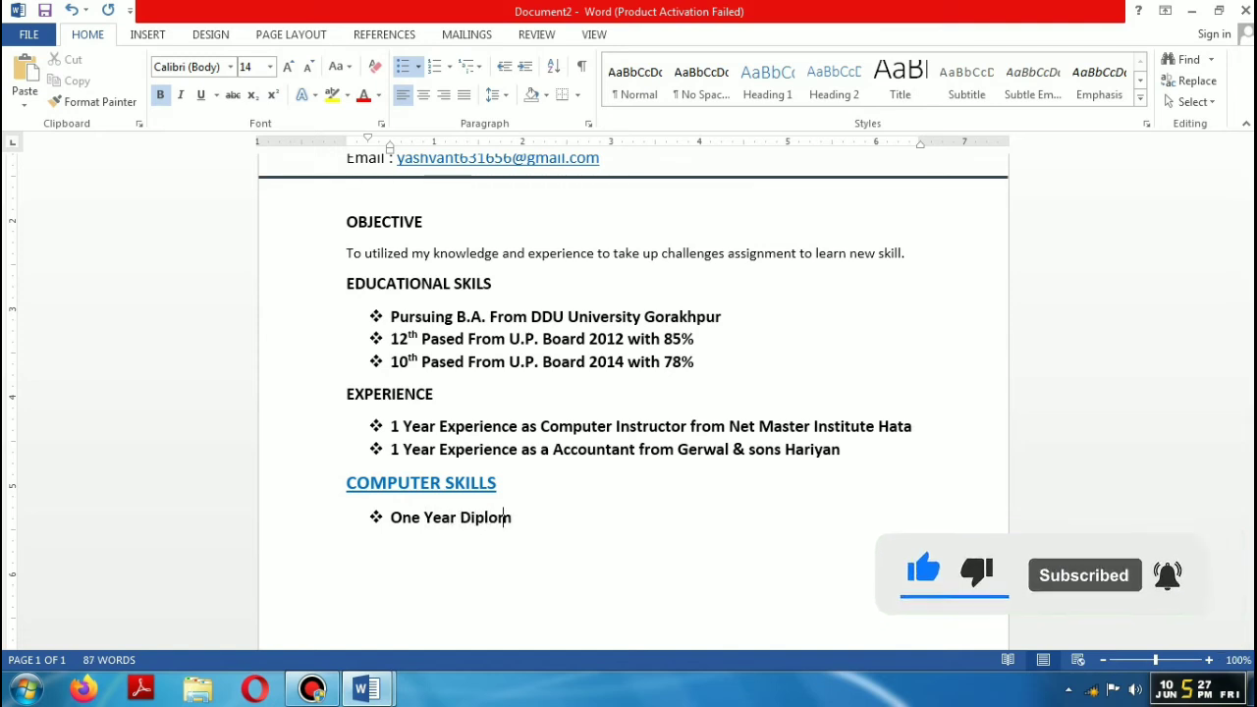
{"action": "type", "text": "a In Co"}
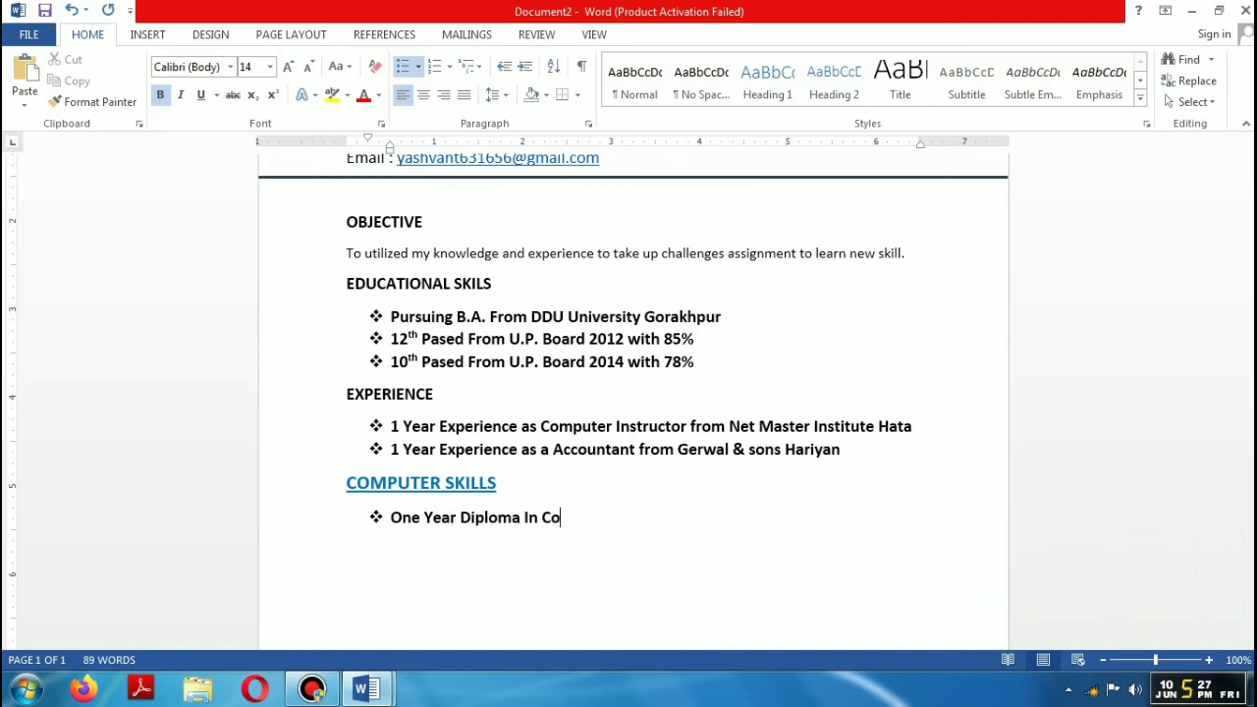
{"action": "type", "text": "mputer Aplicat"}
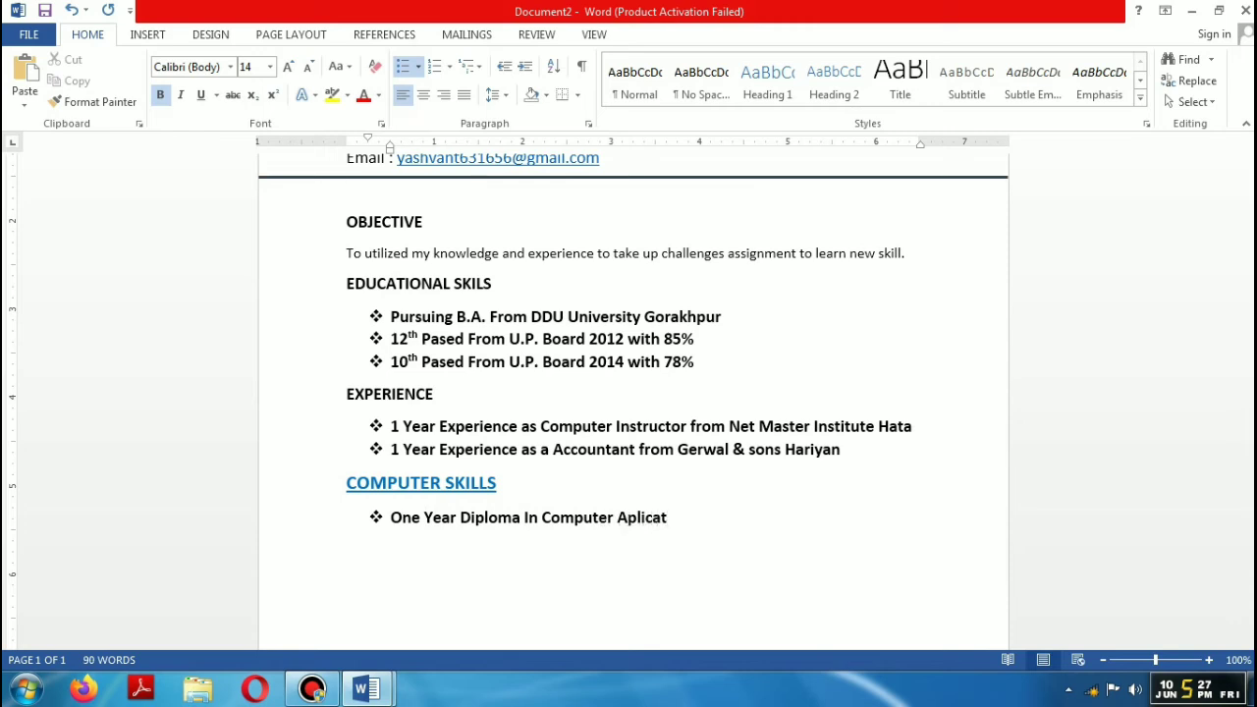
{"action": "type", "text": "ion ( DCA)"}
{"action": "key", "text": "Return"}
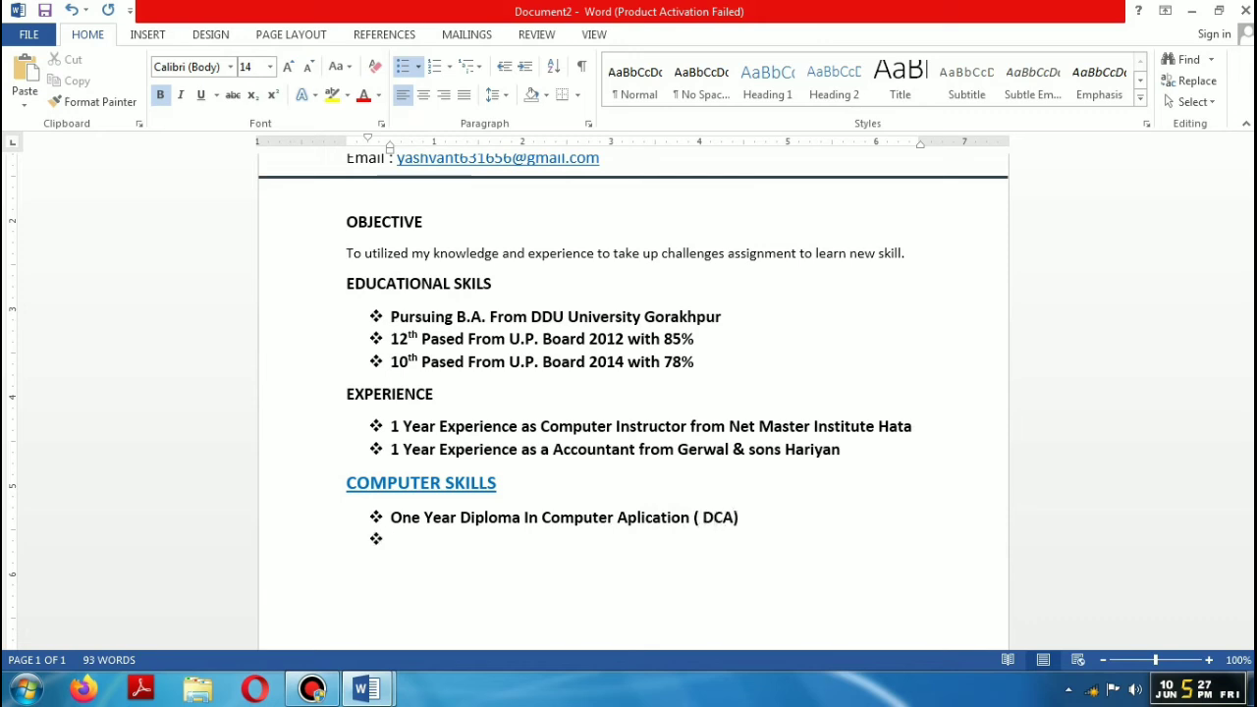
Step: Add the bullet 'One Year Diploma In Office Automation & Publishinag (DOAP)', fixing the Ofice typo
{"action": "type", "text": "One Year Dipl"}
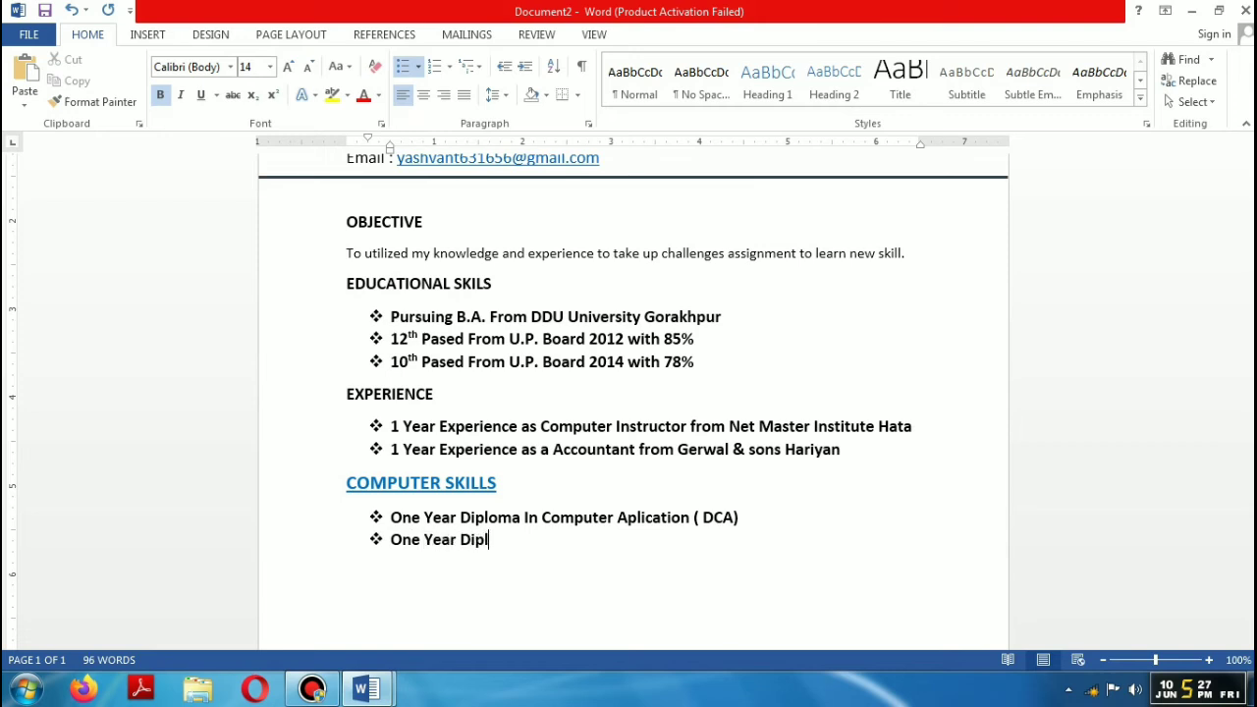
{"action": "type", "text": "oma In Ofice A"}
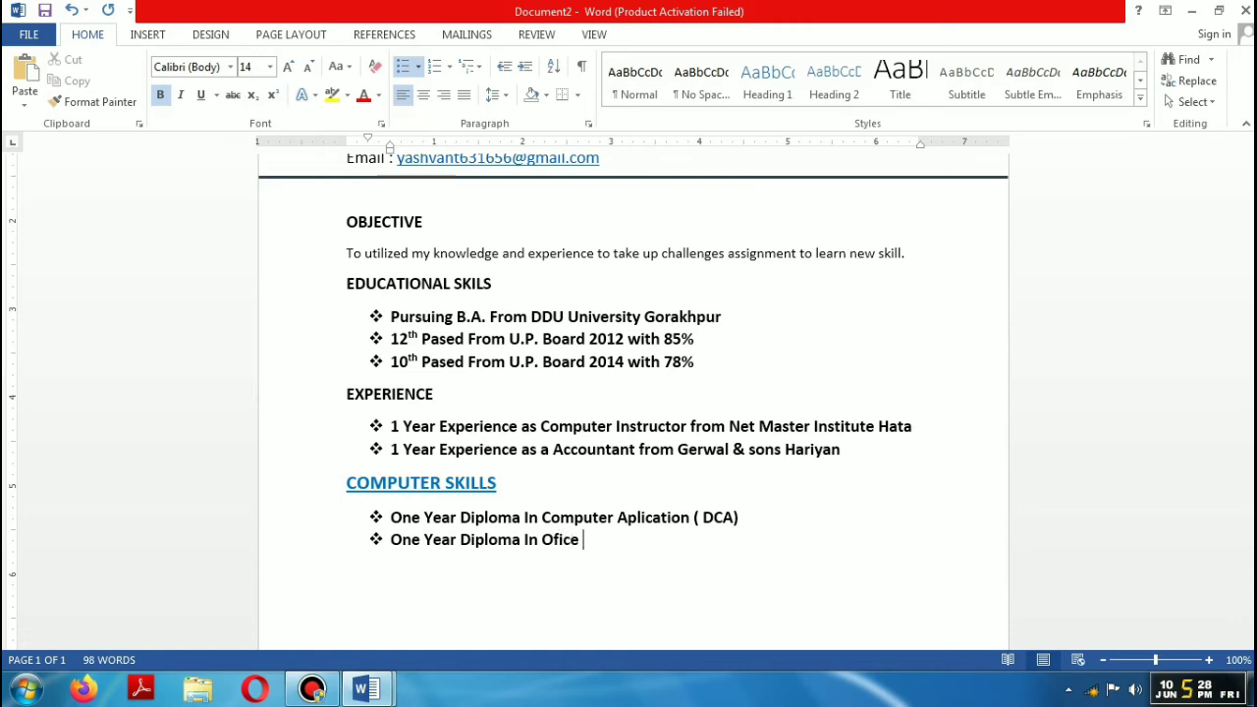
{"action": "left_click", "coordinate": [557, 541]}
{"action": "type", "text": "f"}
{"action": "left_click", "coordinate": [609, 544]}
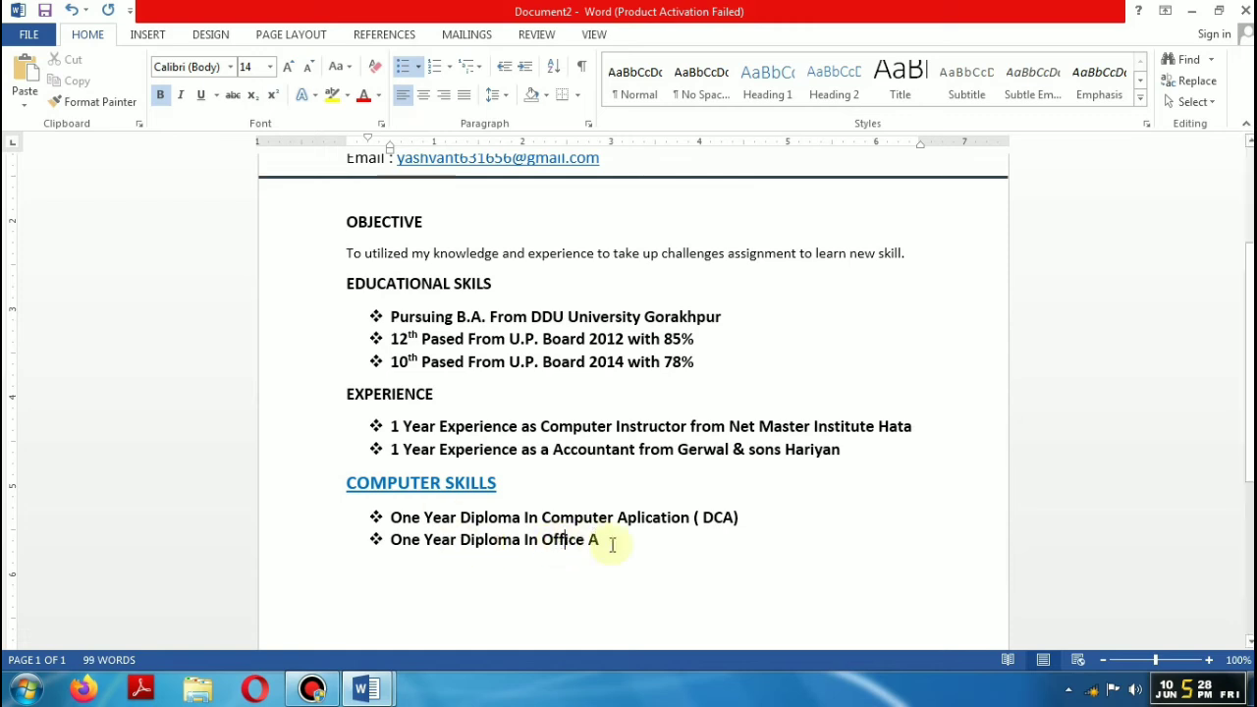
{"action": "type", "text": "utomatuo"}
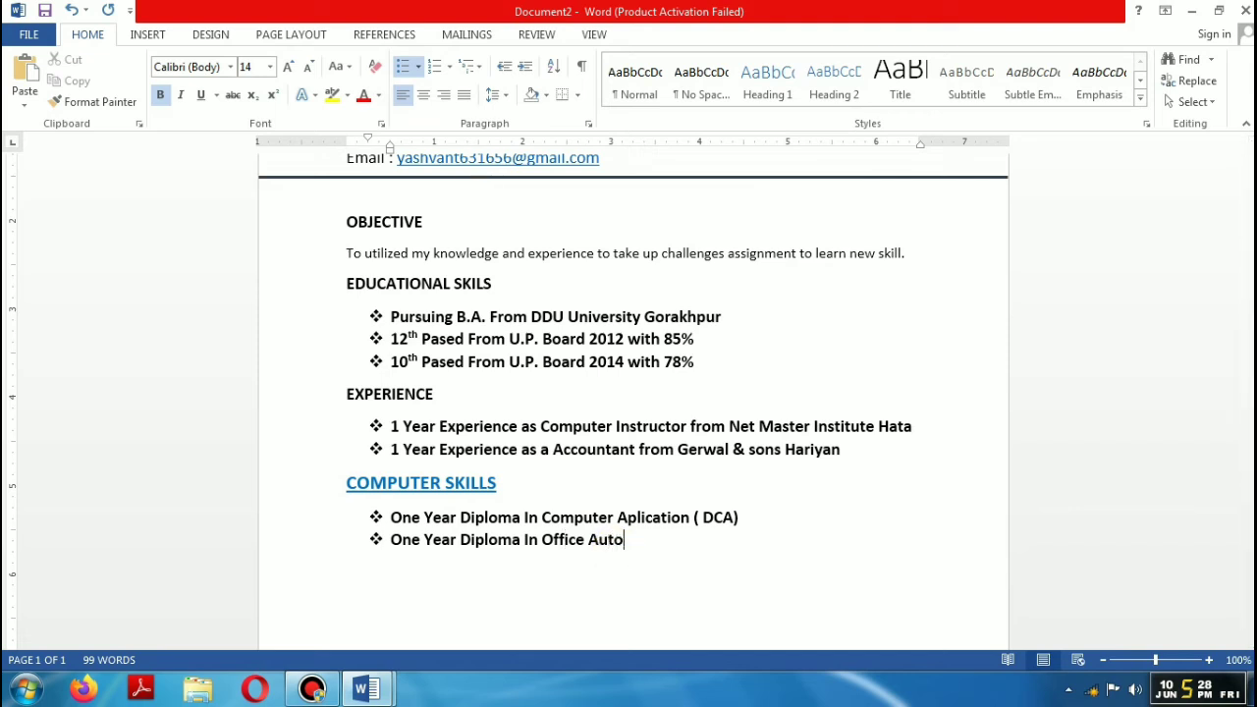
{"action": "key", "text": "BackSpace"}
{"action": "key", "text": "BackSpace"}
{"action": "type", "text": "ion & Publishinag"}
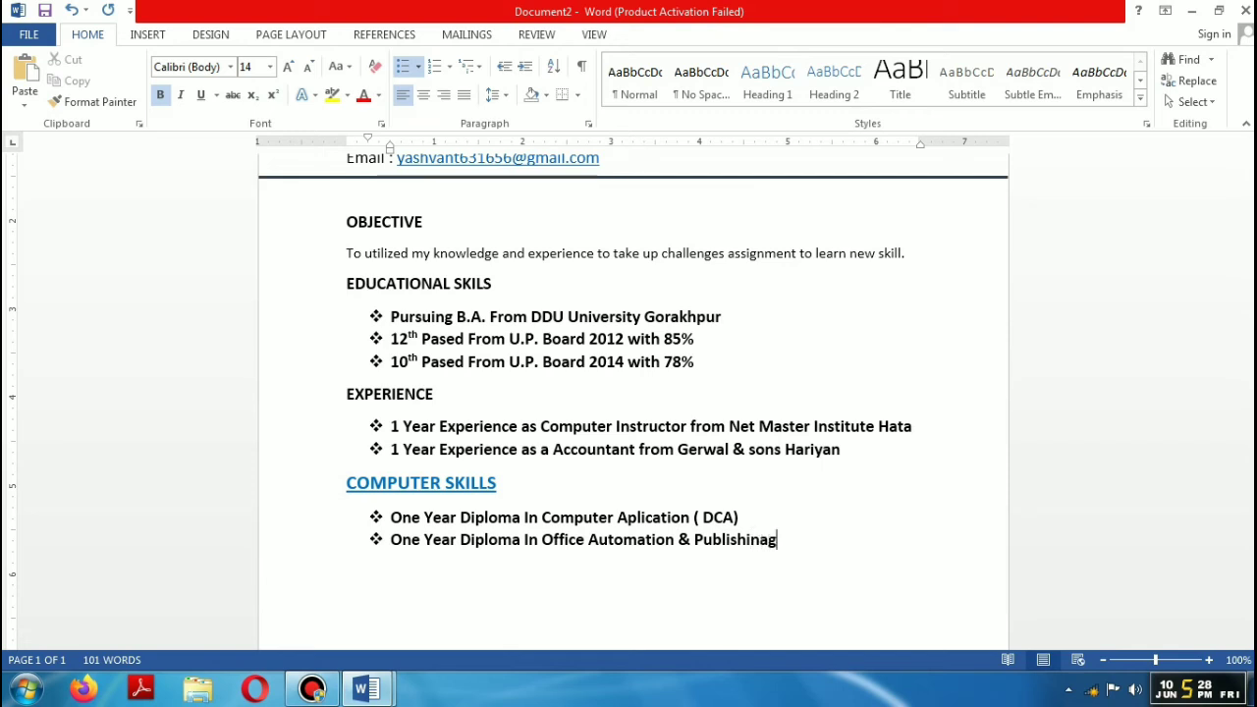
{"action": "type", "text": "(DOAP)"}
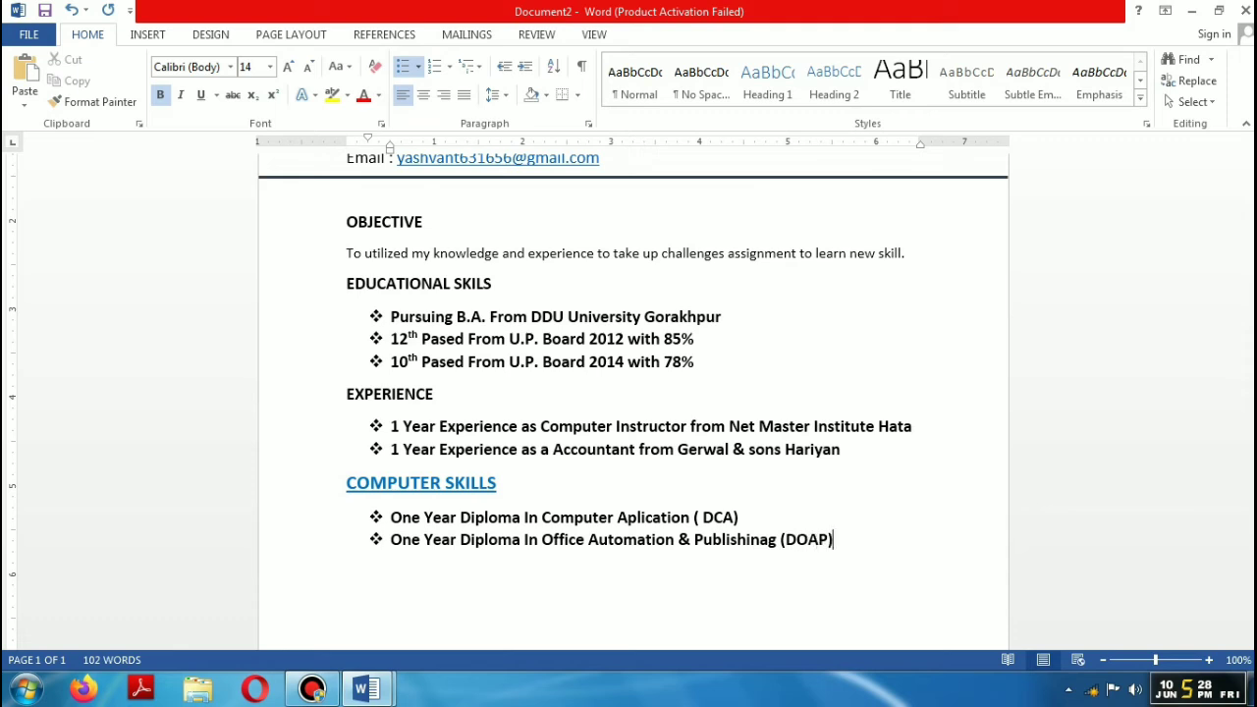
Step: Add a 'Tally with GST' bullet and end the list with a new line
{"action": "key", "text": "Return"}
{"action": "type", "text": "Tally with GST"}
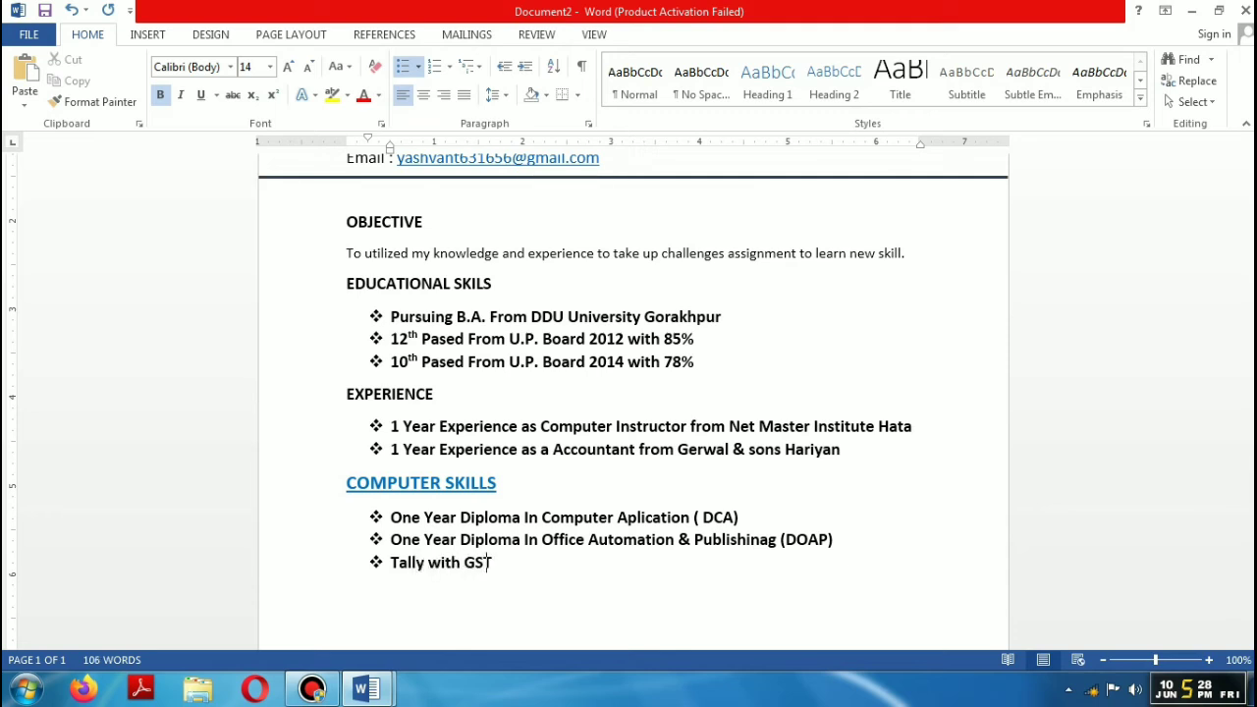
{"action": "key", "text": "Return"}
{"action": "key", "text": "Return"}
Step: Add a Language Skills heading with diamond bullets for Hindi and English, ending on an unbulleted line
{"action": "type", "text": "Lang"}
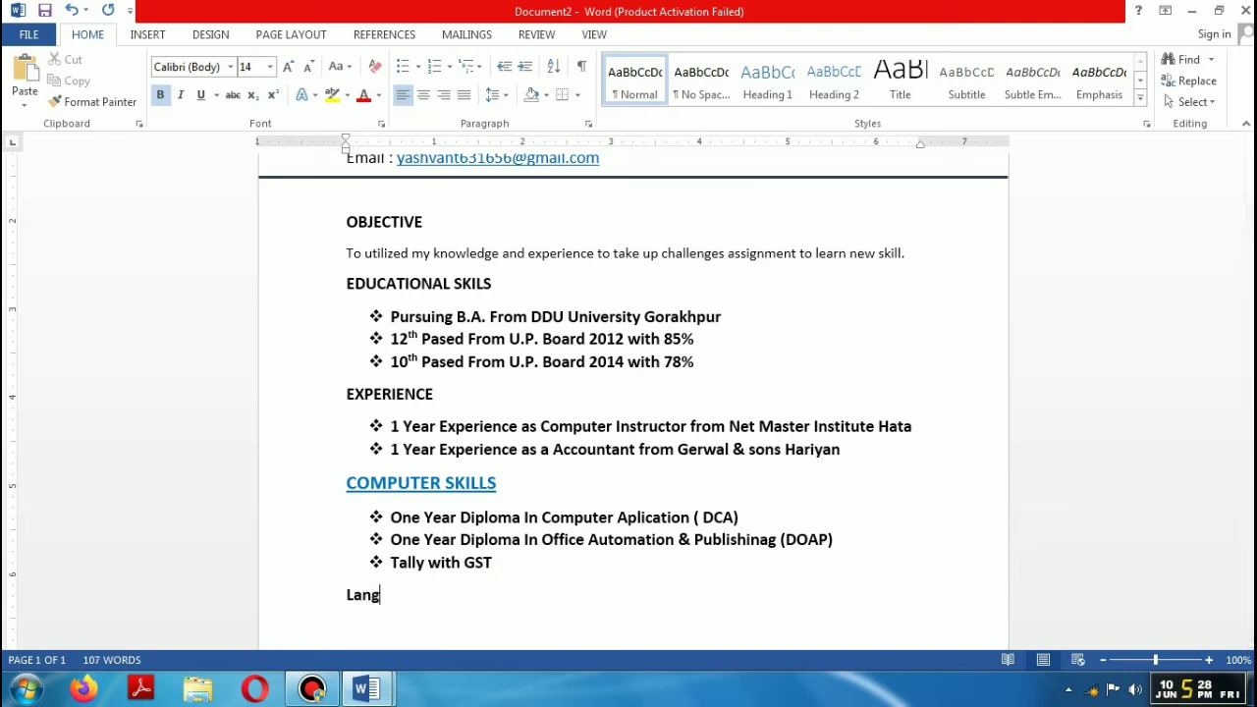
{"action": "type", "text": "uage Skills"}
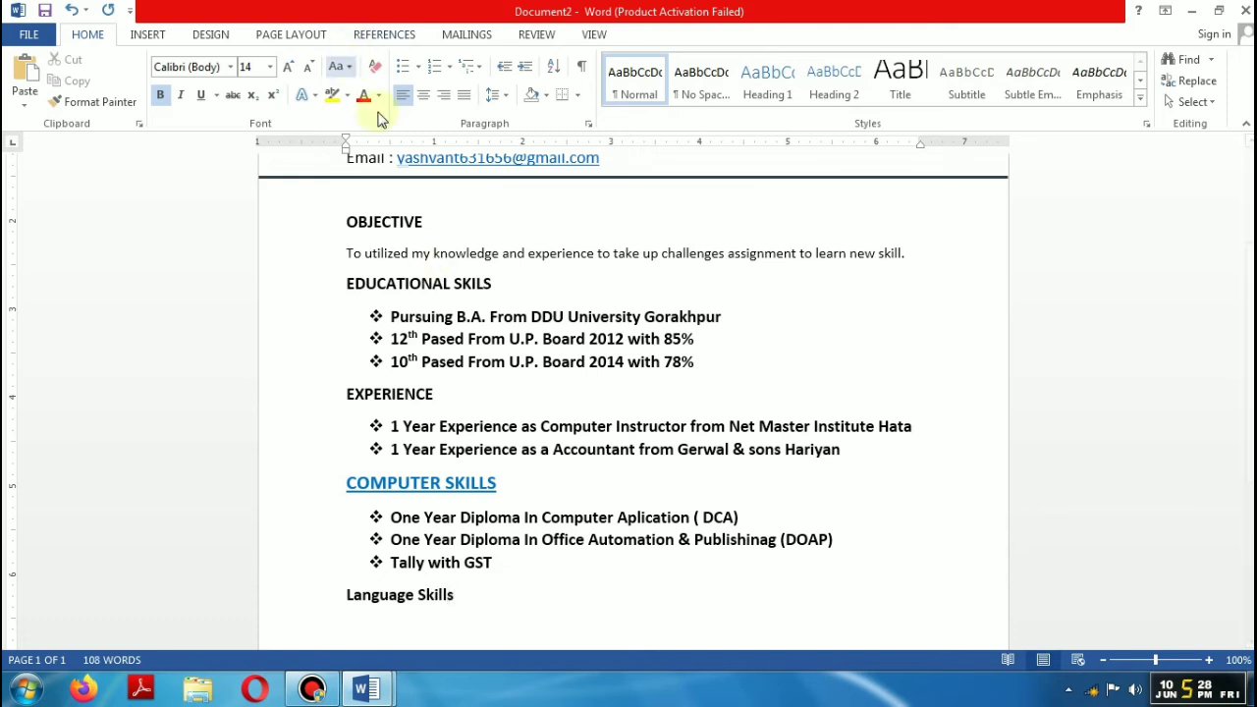
{"action": "left_click", "coordinate": [418, 65]}
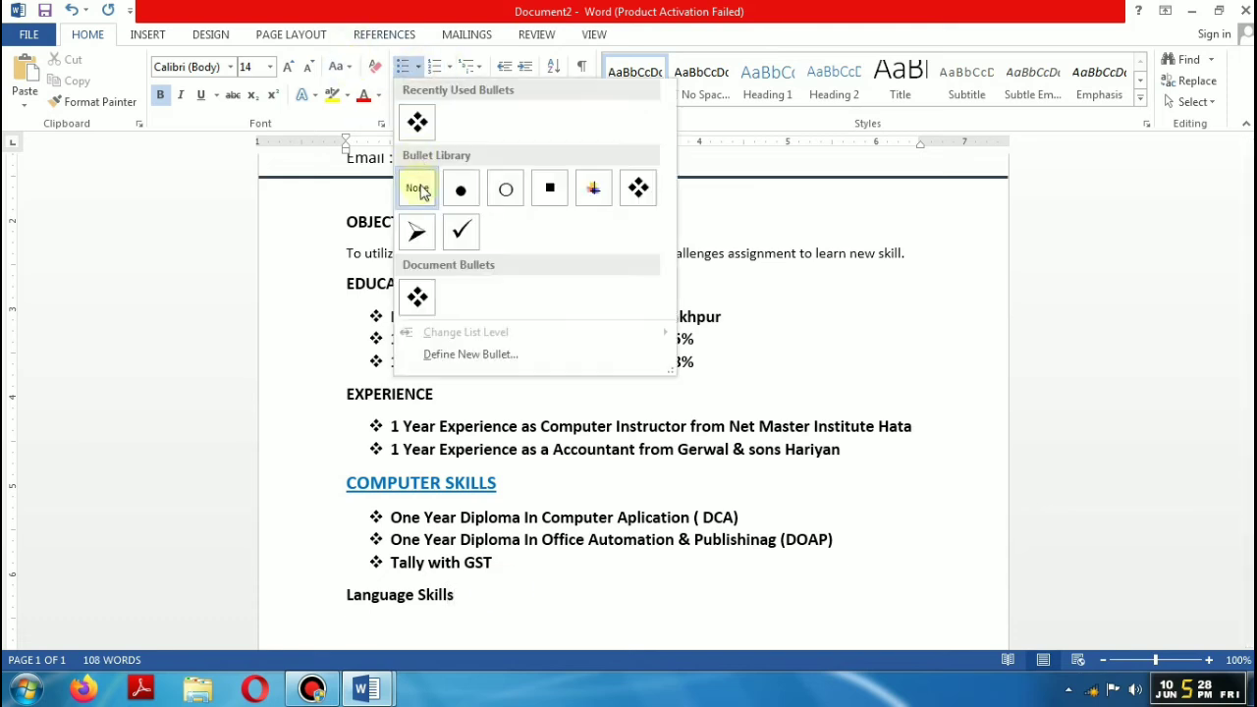
{"action": "left_click", "coordinate": [418, 123]}
{"action": "type", "text": "Hin"}
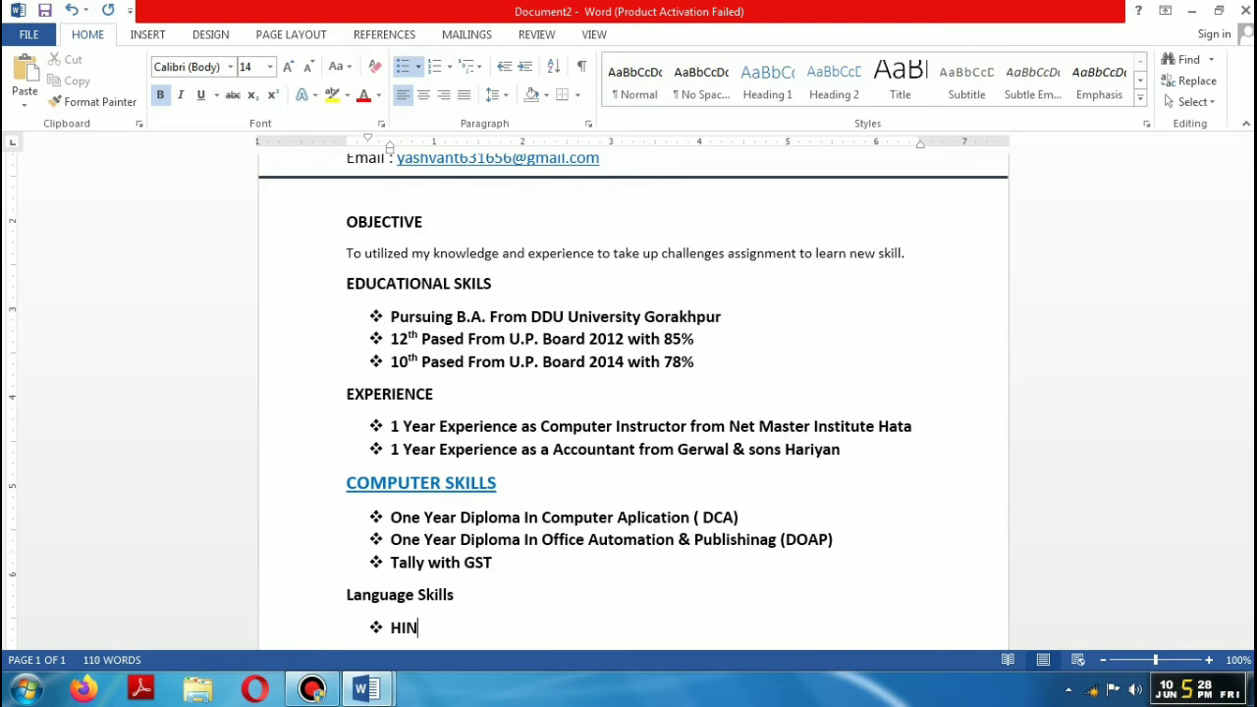
{"action": "key", "text": "BackSpace"}
{"action": "key", "text": "BackSpace"}
{"action": "type", "text": "ndi"}
{"action": "key", "text": "Return"}
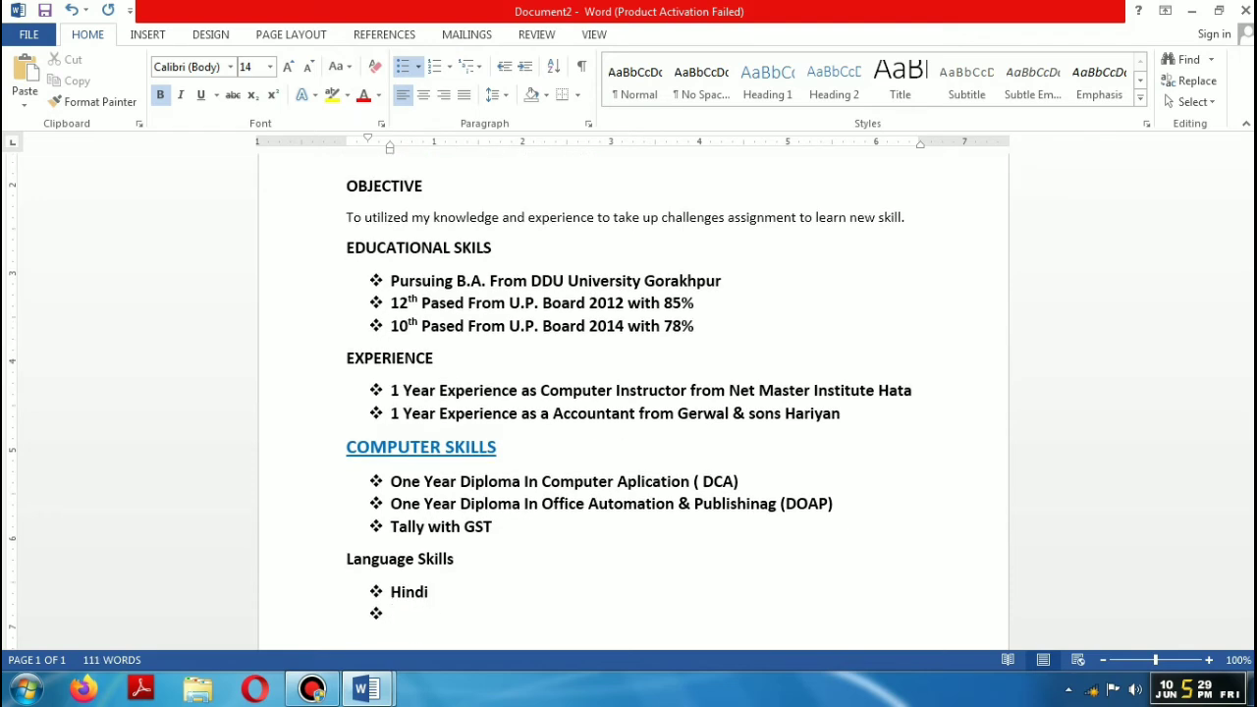
{"action": "type", "text": "English"}
{"action": "key", "text": "Return"}
{"action": "key", "text": "BackSpace"}
{"action": "key", "text": "BackSpace"}
{"action": "scroll", "coordinate": [537, 403], "scroll_direction": "down", "scroll_amount": 5}
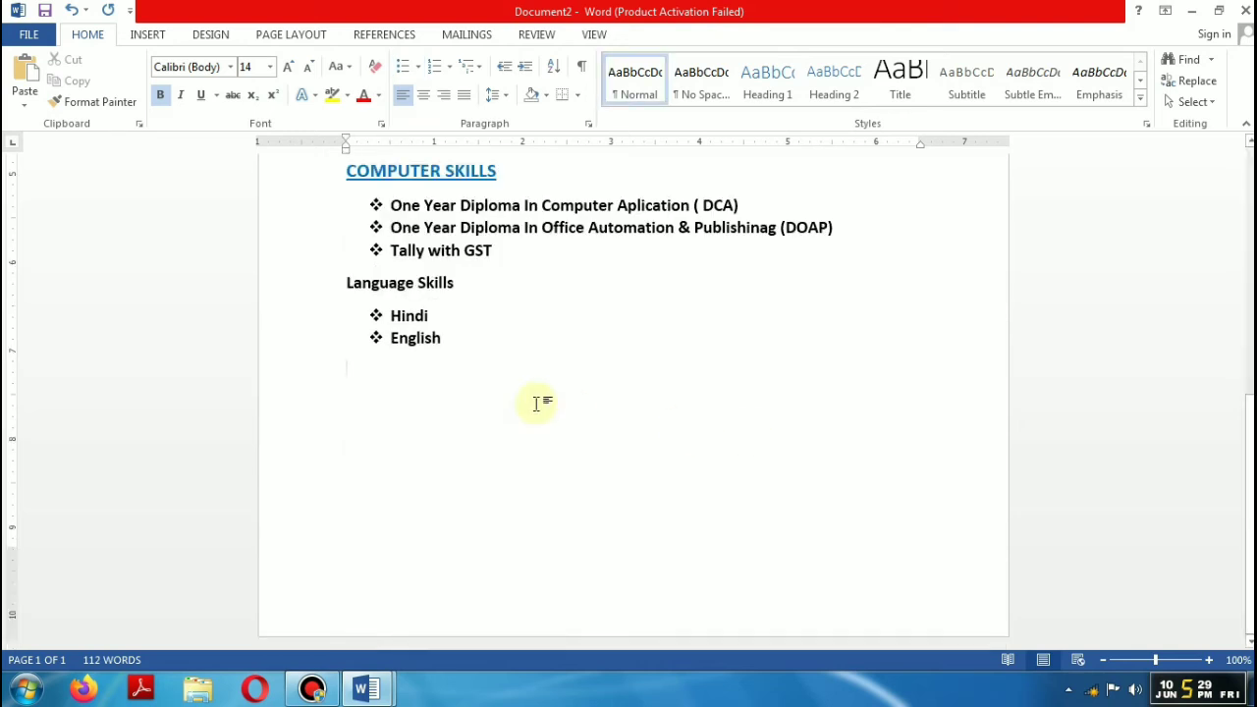
Step: Type the Hobbies heading, correcting the missing b, and start a diamond bullet beneath it
{"action": "type", "text": "Hobies"}
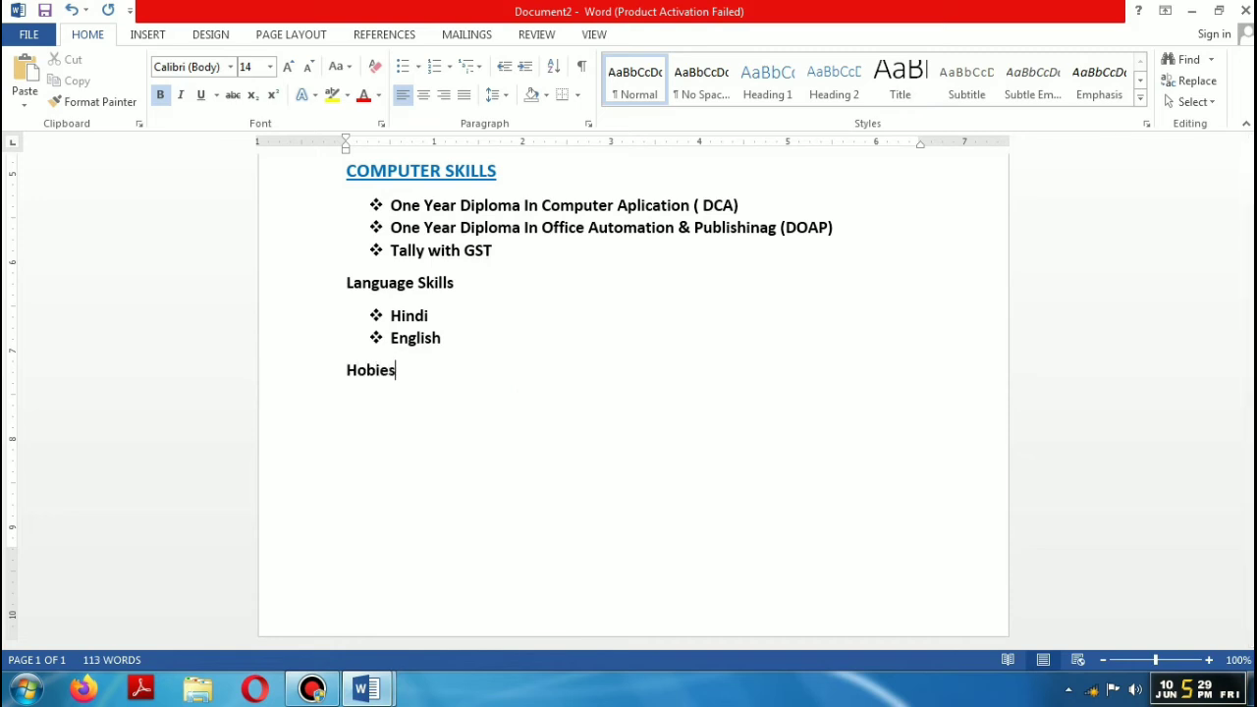
{"action": "left_click", "coordinate": [375, 376]}
{"action": "type", "text": "b"}
{"action": "left_click", "coordinate": [421, 373]}
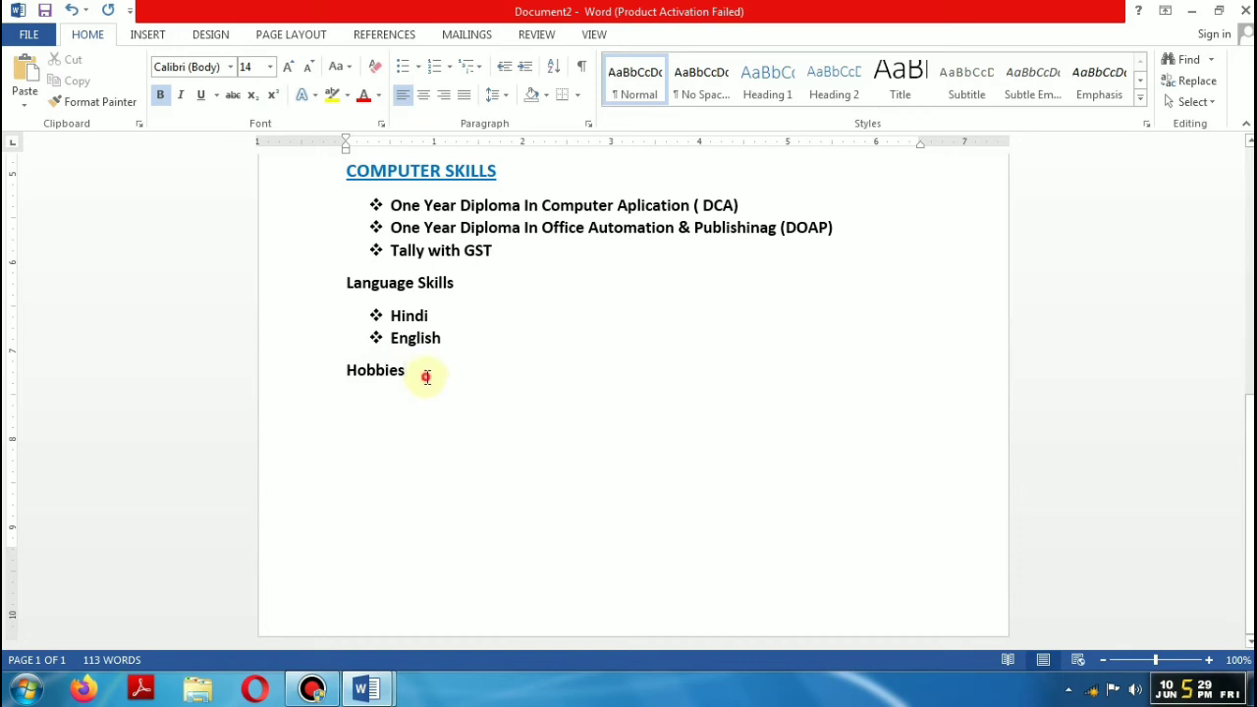
{"action": "key", "text": "Return"}
{"action": "left_click", "coordinate": [418, 66]}
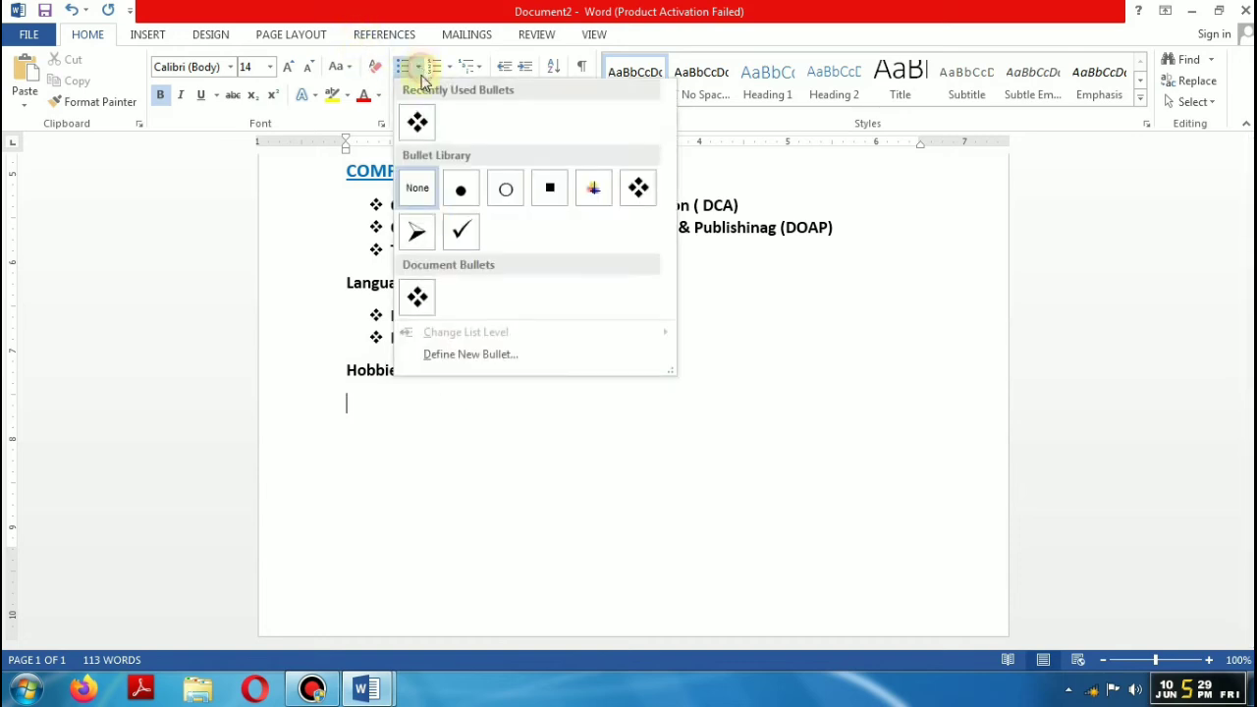
{"action": "left_click", "coordinate": [429, 135]}
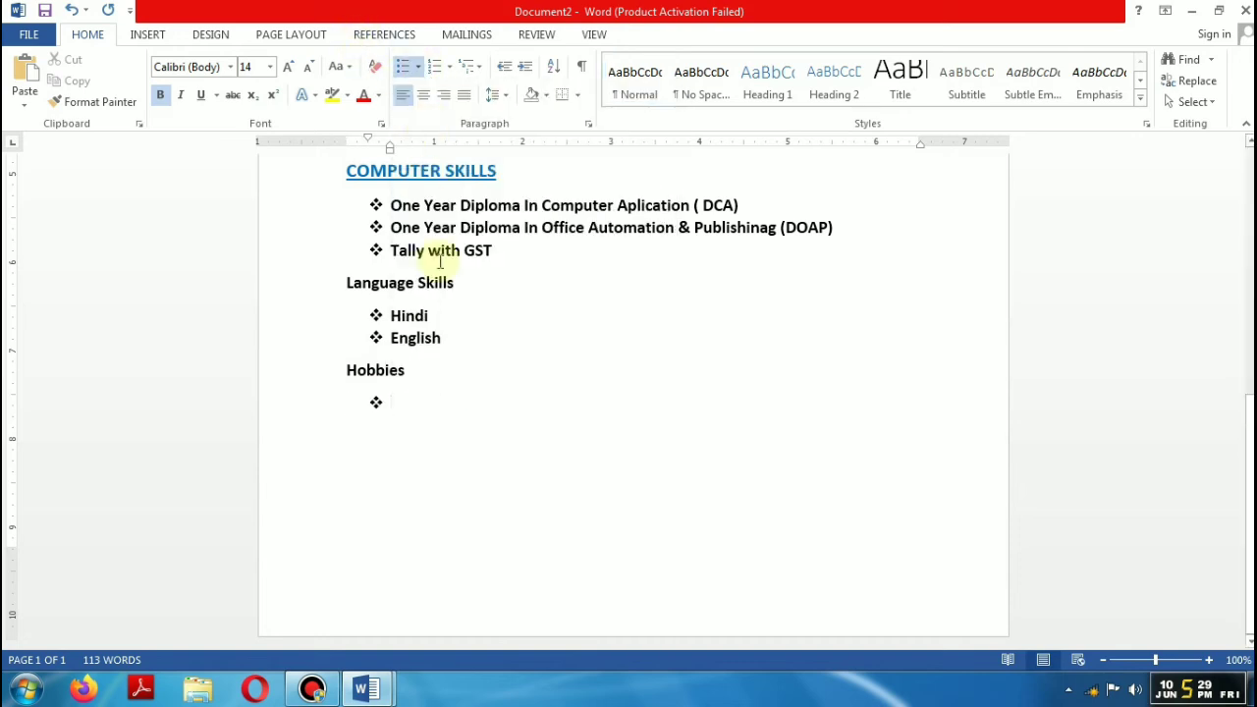
Step: List Playing Fotboll, Playing Chess, Listening Music and Surfing Net, then end on an unindented plain line
{"action": "type", "text": "Playing "}
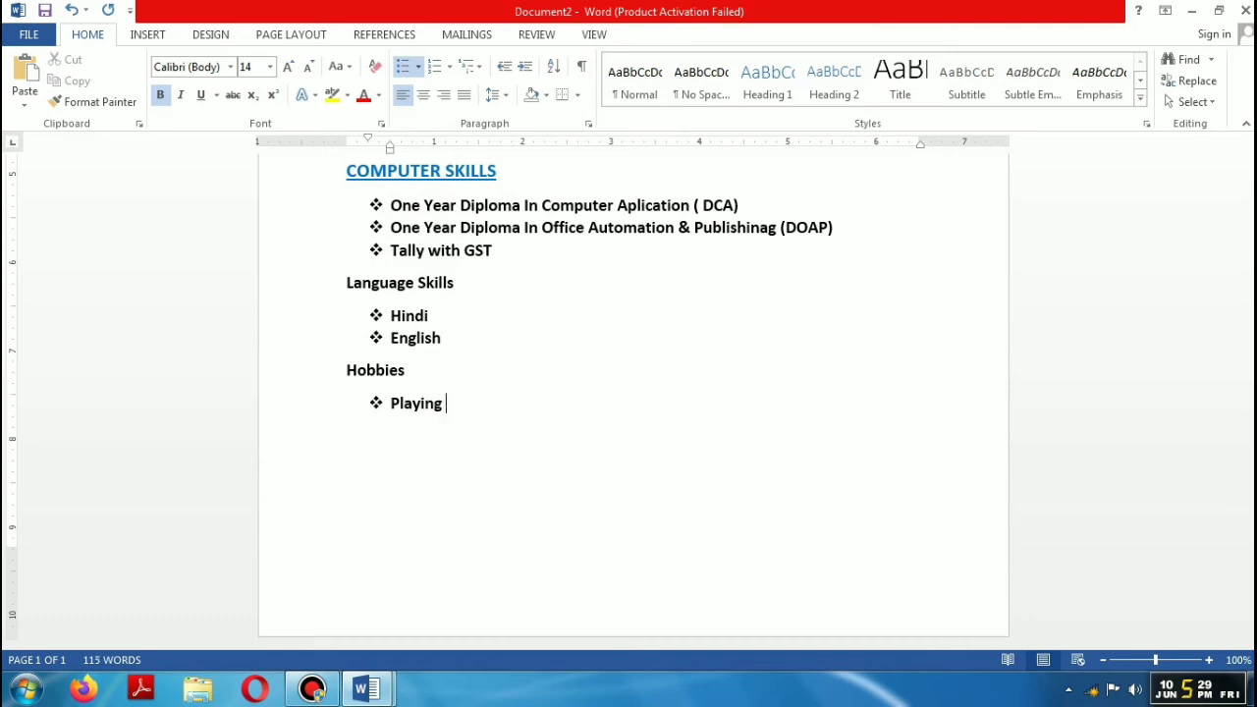
{"action": "type", "text": "Fotboll"}
{"action": "key", "text": "Return"}
{"action": "type", "text": "Playing "}
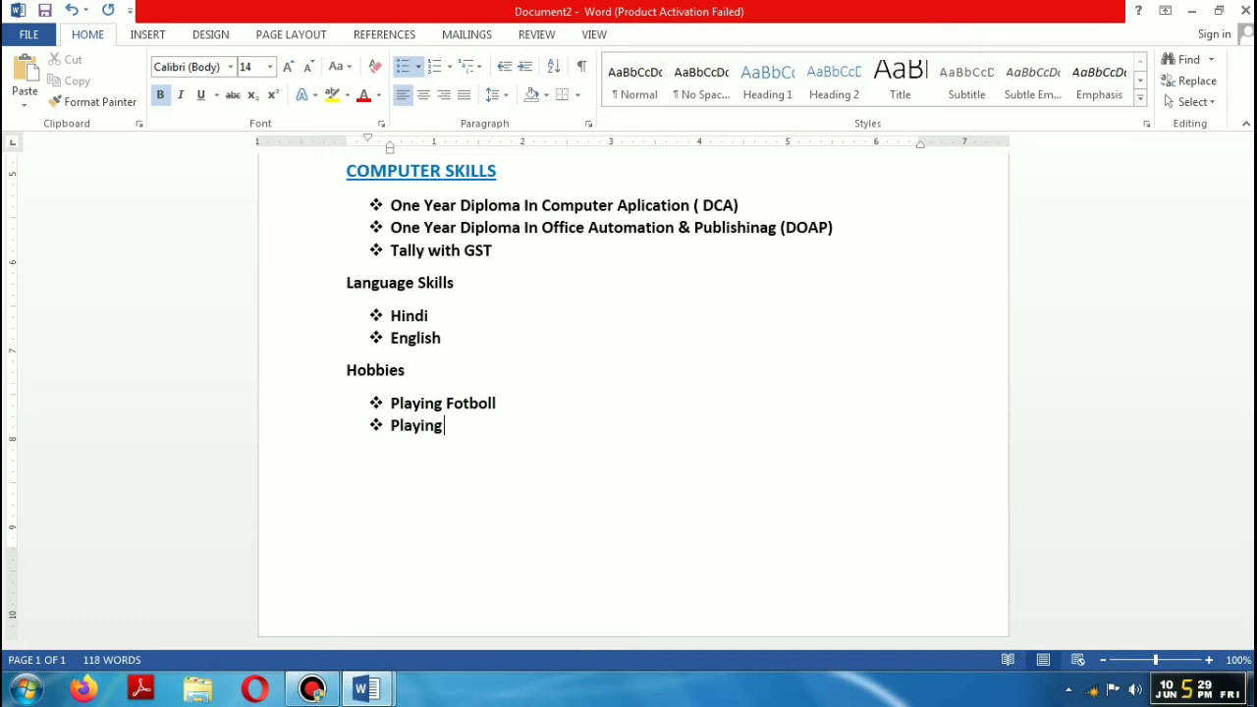
{"action": "type", "text": "V"}
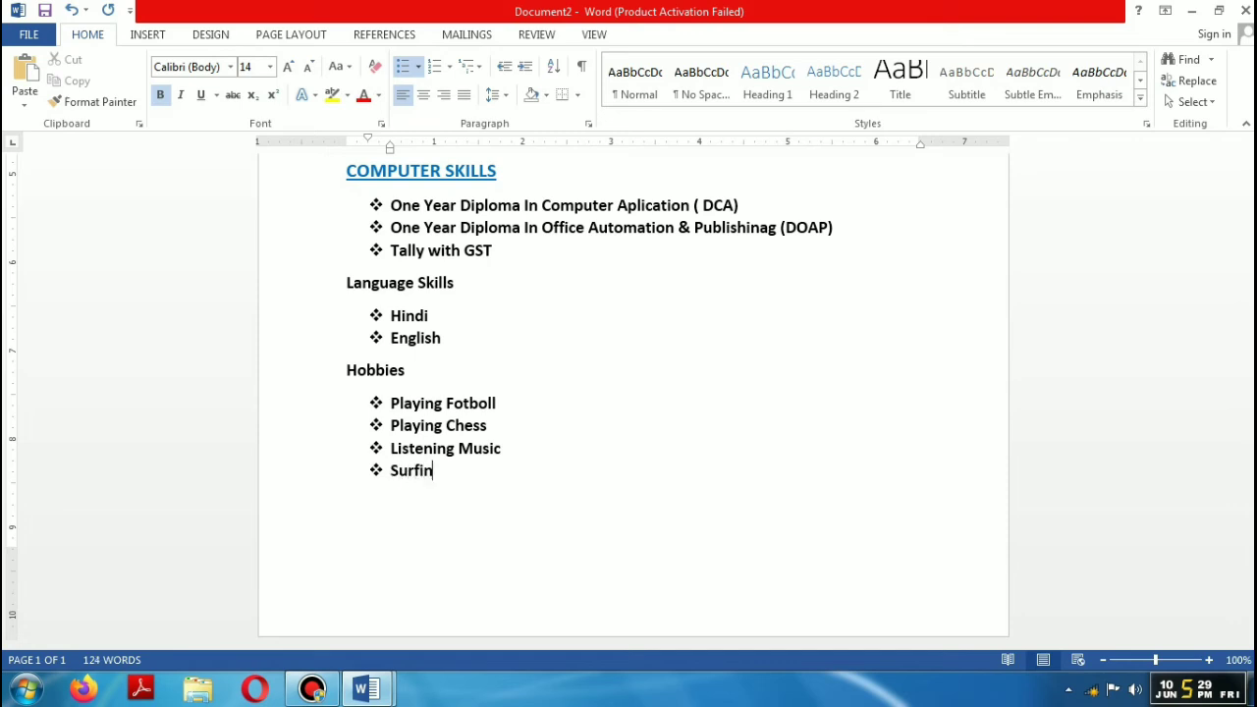
{"action": "type", "text": "Net"}
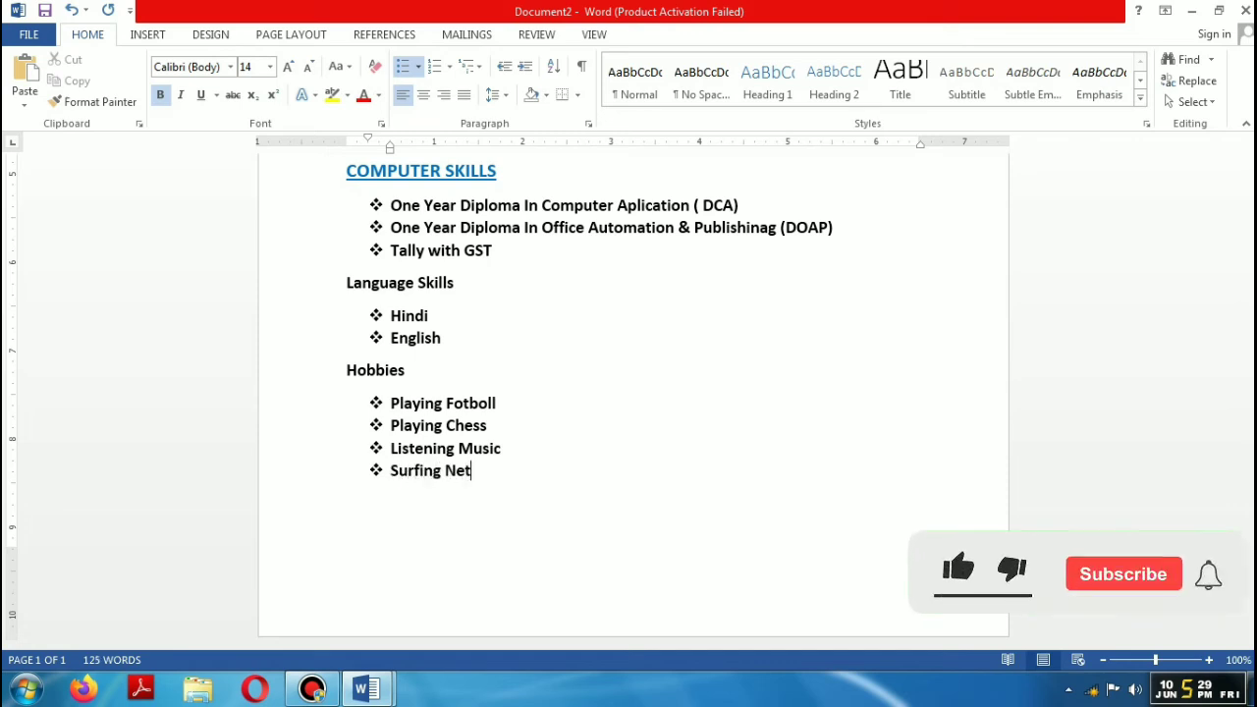
{"action": "key", "text": "Return"}
{"action": "key", "text": "BackSpace"}
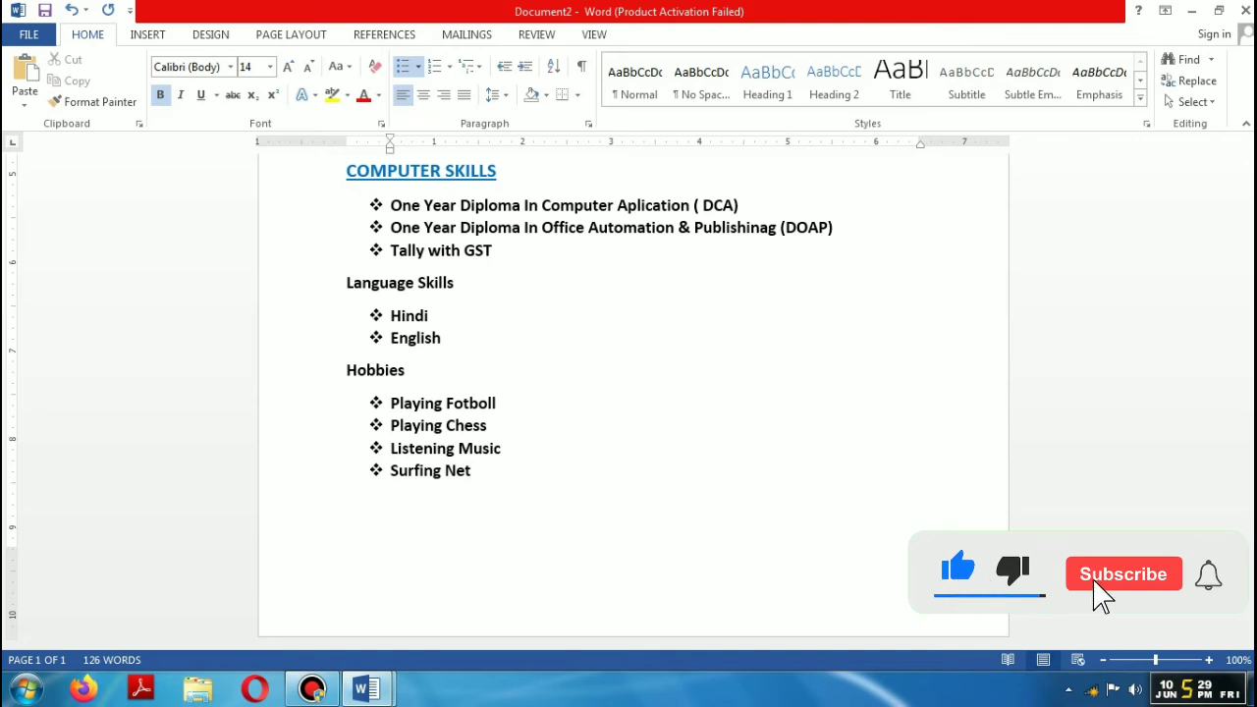
{"action": "key", "text": "BackSpace"}
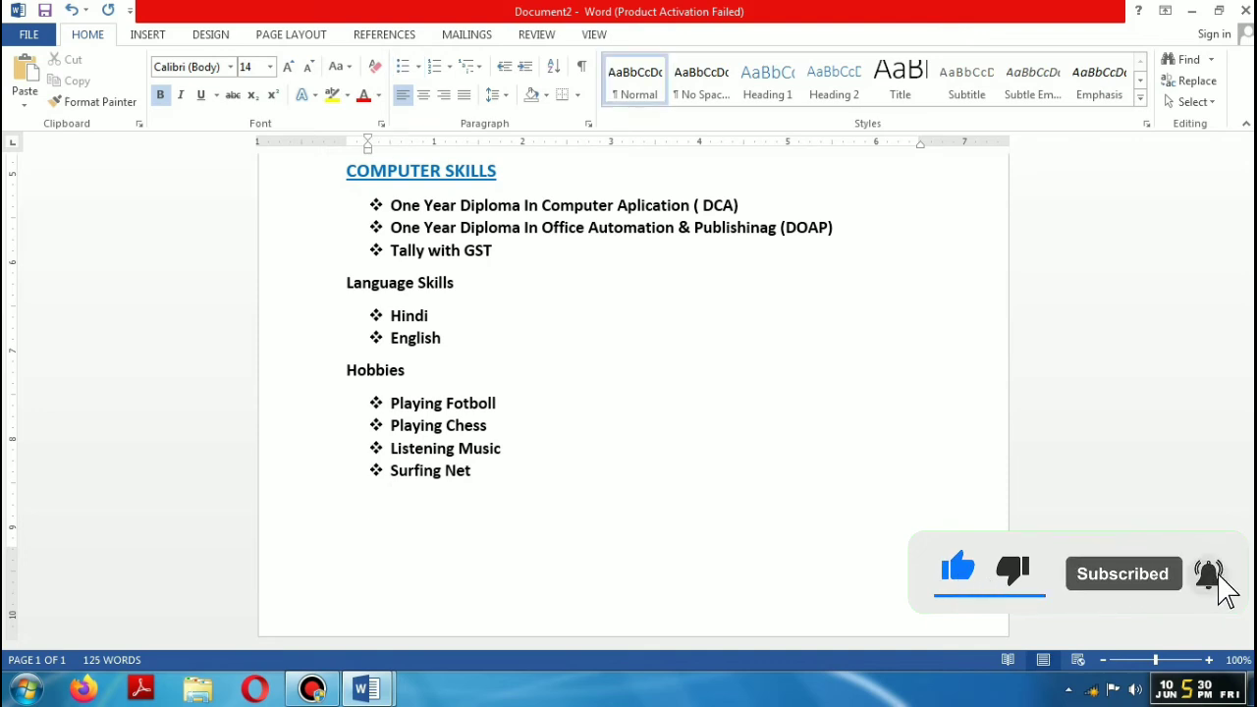
{"action": "key", "text": "BackSpace"}
Step: Add the Personal Detail heading with a diamond-bulleted entry for the father's name
{"action": "type", "text": "Per"}
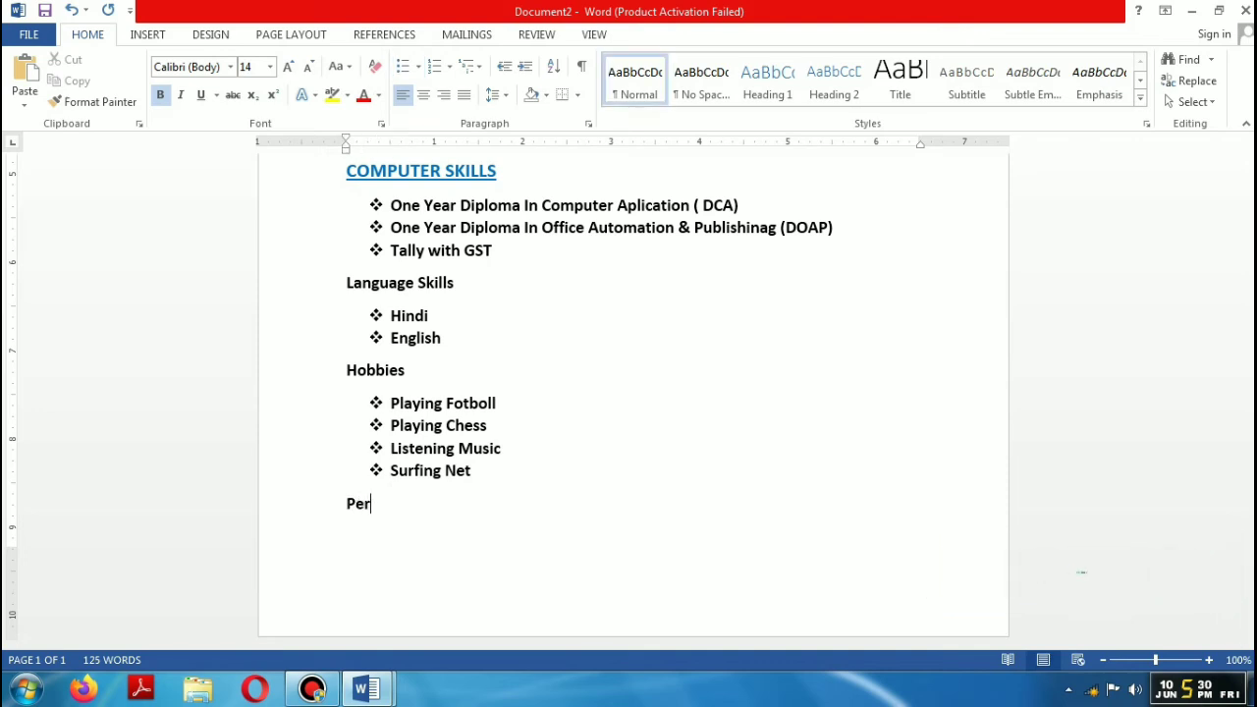
{"action": "type", "text": "sonal Detail"}
{"action": "left_click", "coordinate": [417, 66]}
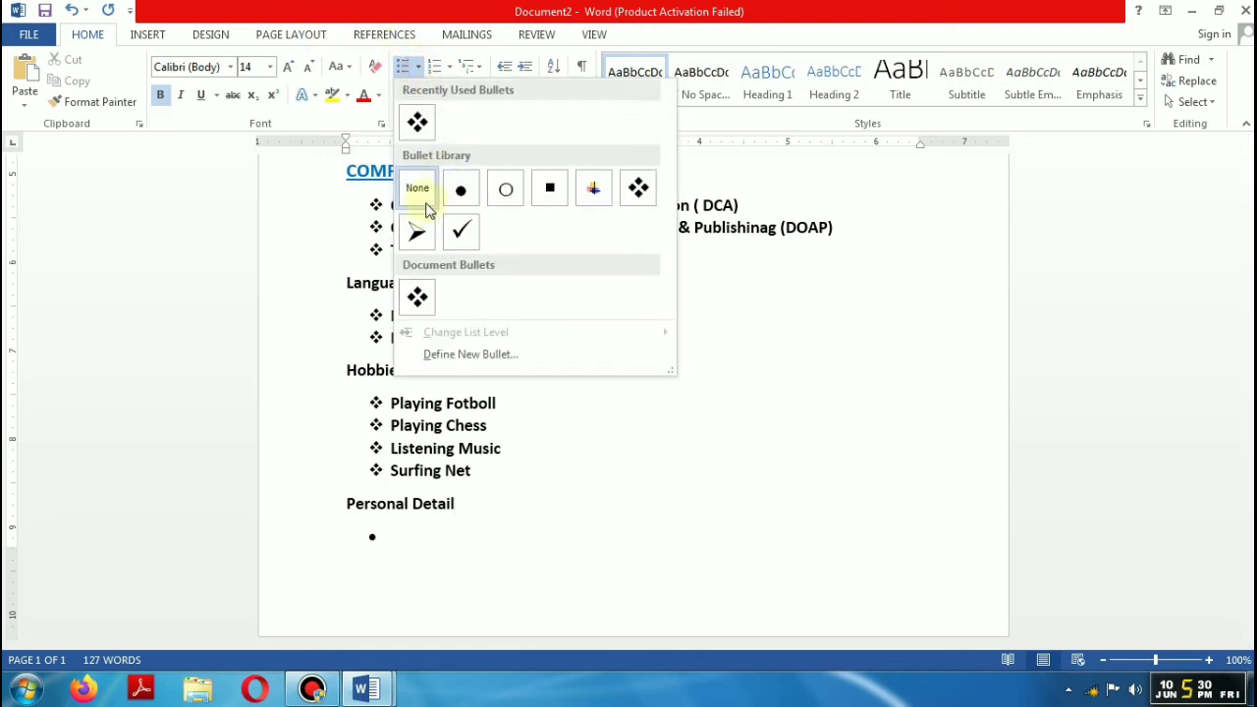
{"action": "left_click", "coordinate": [417, 123]}
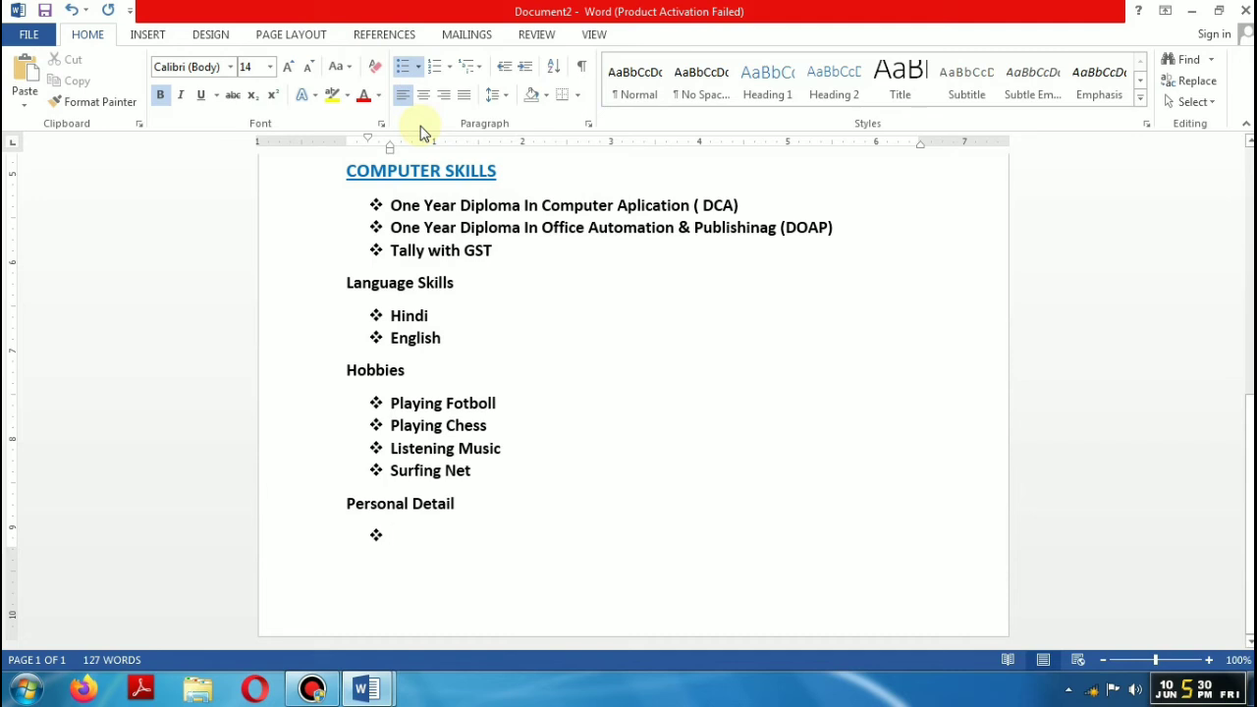
{"action": "type", "text": "Father’s Name"}
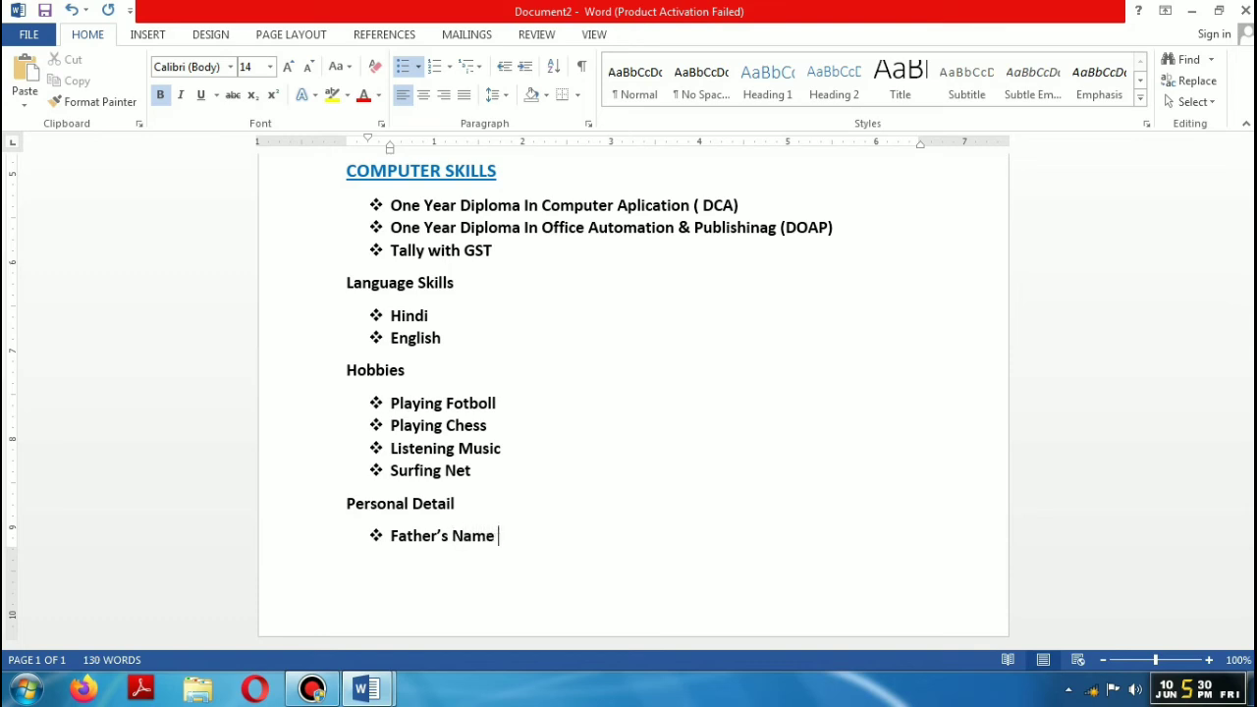
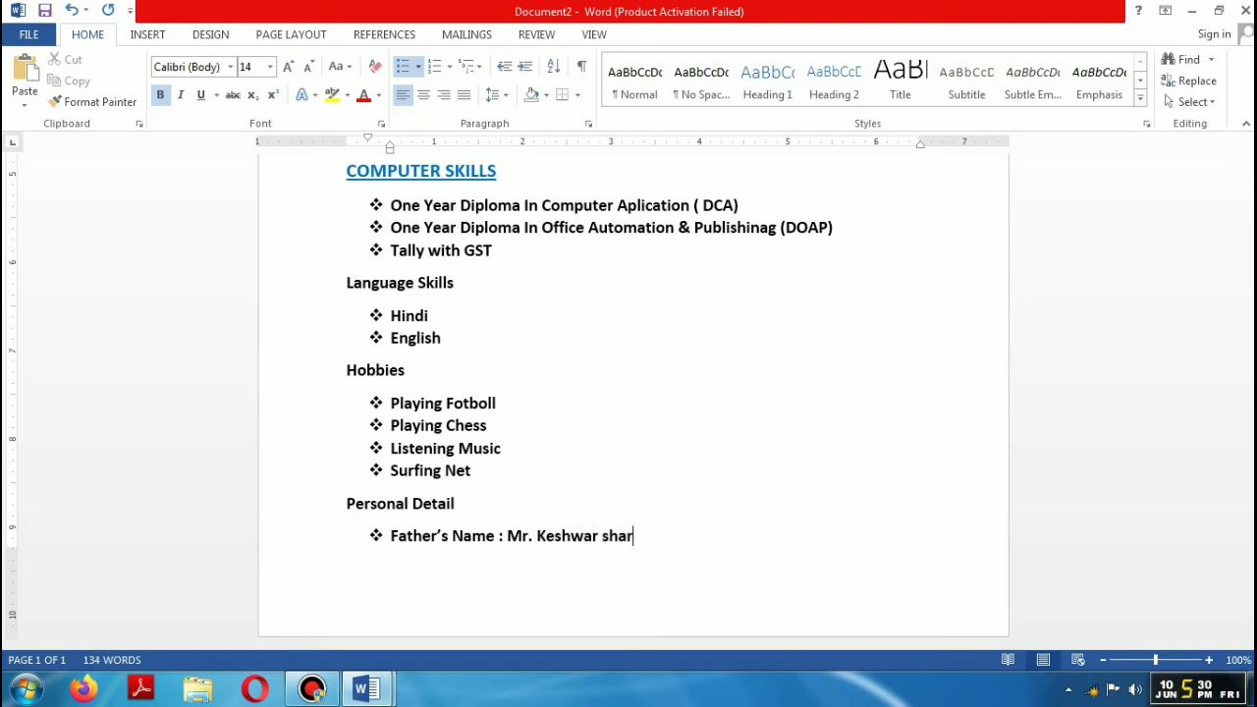
{"action": "key", "text": "Return"}
{"action": "scroll", "coordinate": [611, 533], "scroll_direction": "down", "scroll_amount": 1}
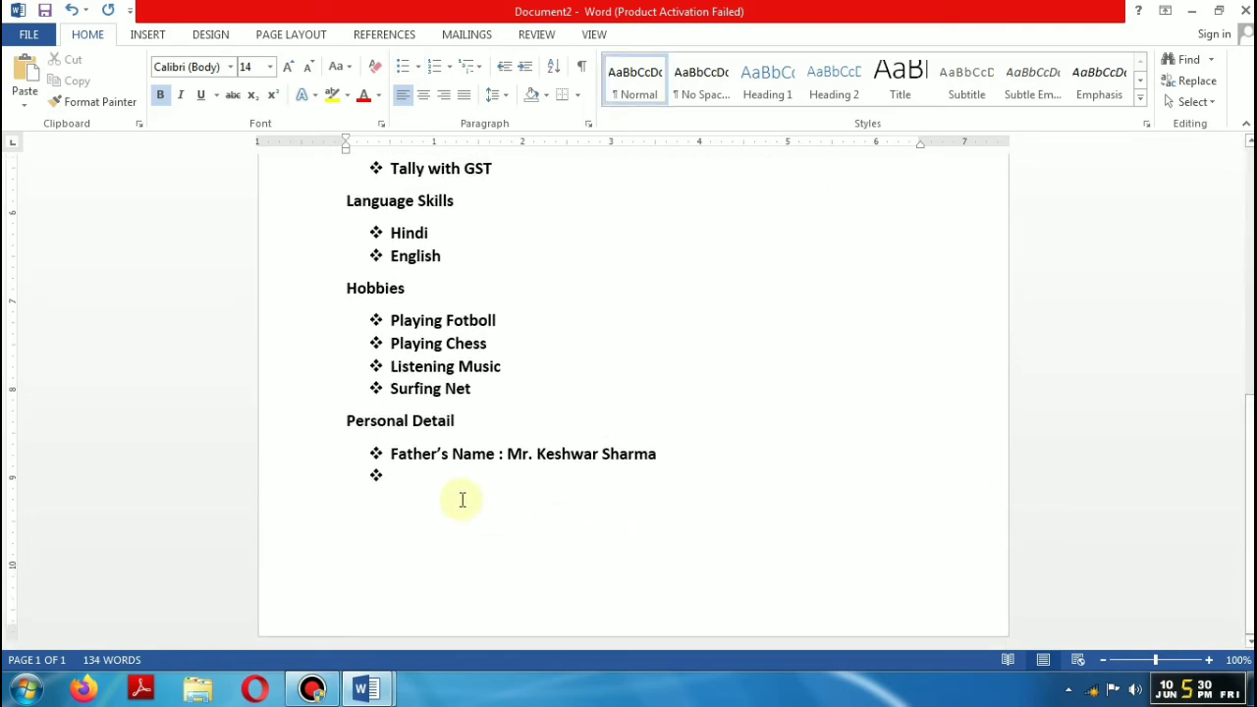
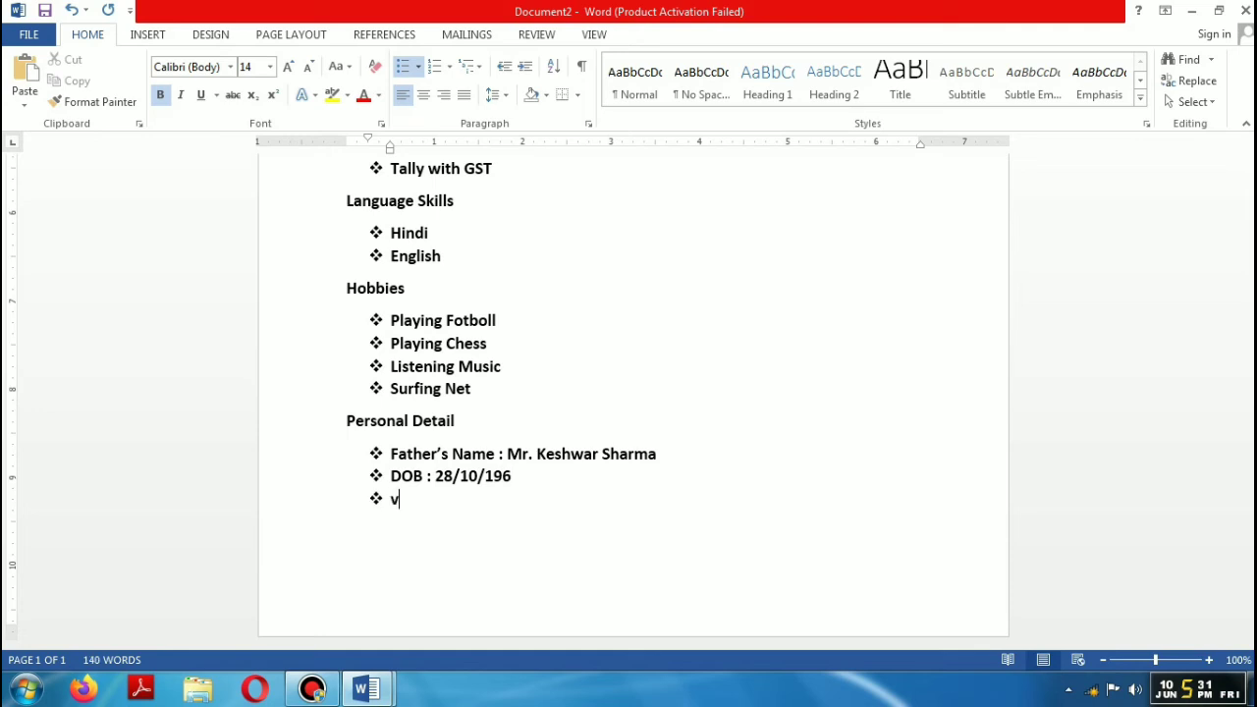
Step: Add the date of birth and village entries, lowercasing the village name's capital U, then end on a plain line
{"action": "type", "text": "ll :"}
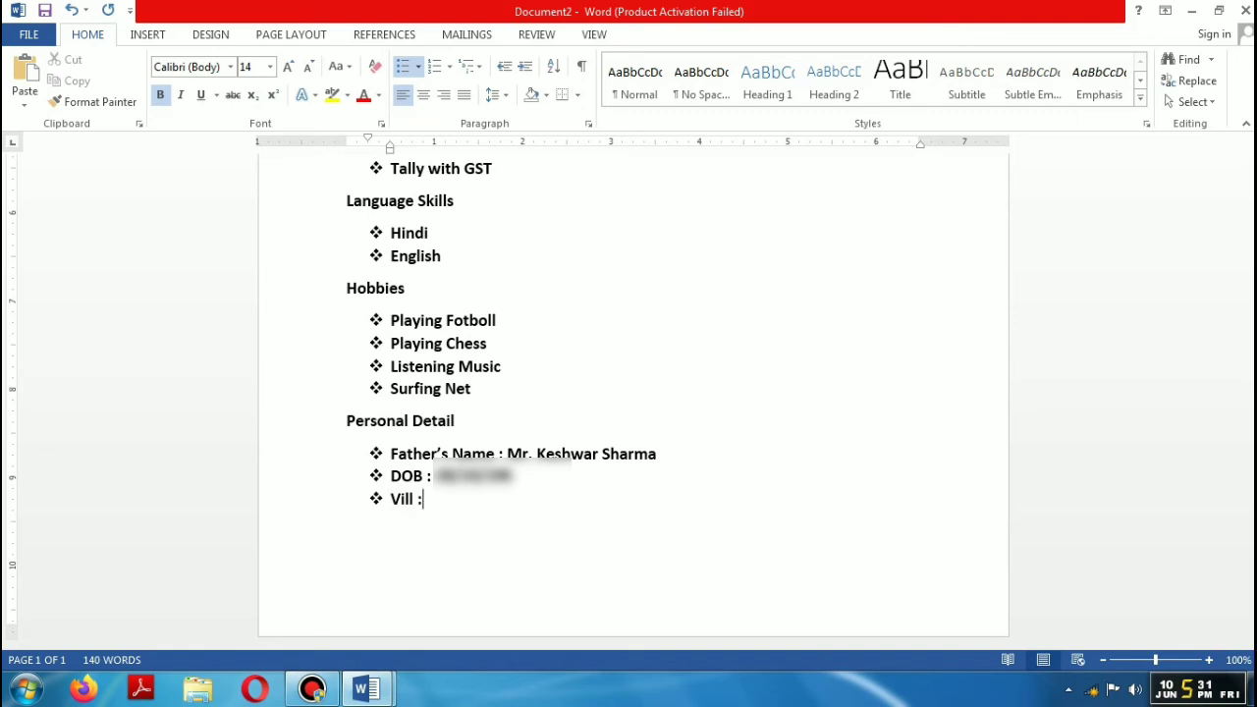
{"action": "type", "text": " Hata KUshinagar"}
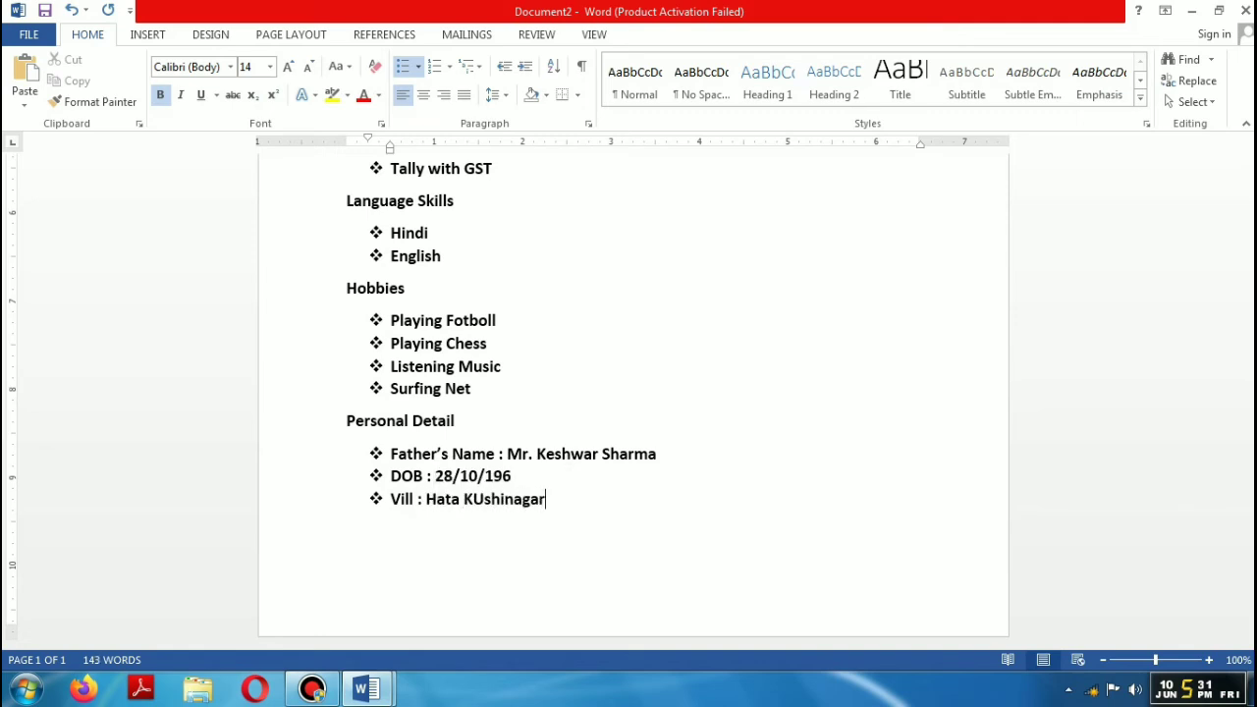
{"action": "left_click", "coordinate": [484, 499]}
{"action": "key", "text": "BackSpace"}
{"action": "type", "text": "u"}
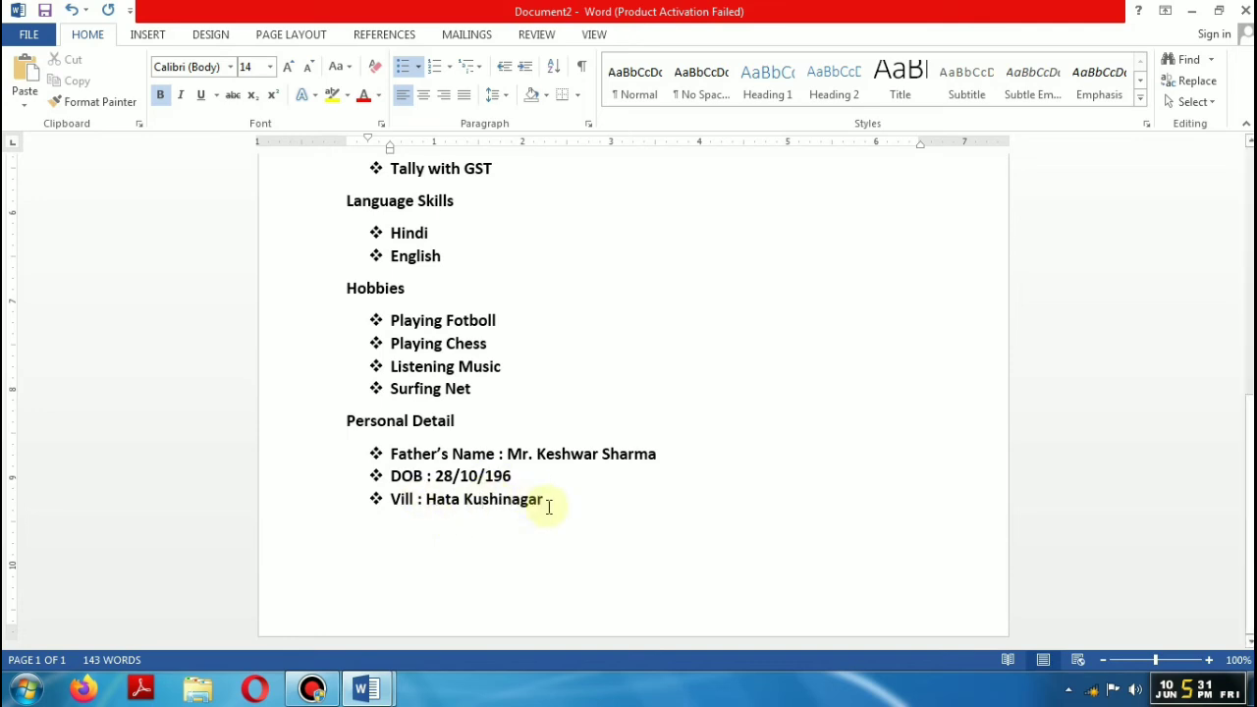
{"action": "left_click", "coordinate": [549, 505]}
{"action": "key", "text": "Return"}
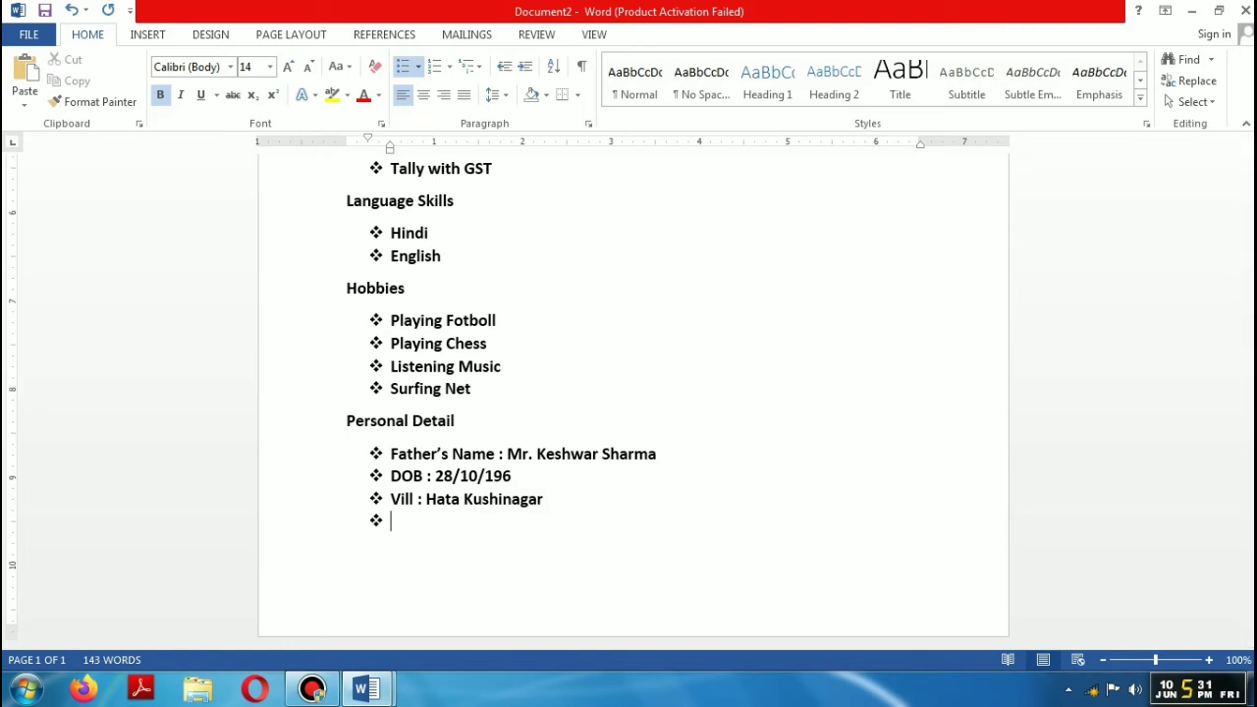
{"action": "key", "text": "BackSpace"}
{"action": "key", "text": "BackSpace"}
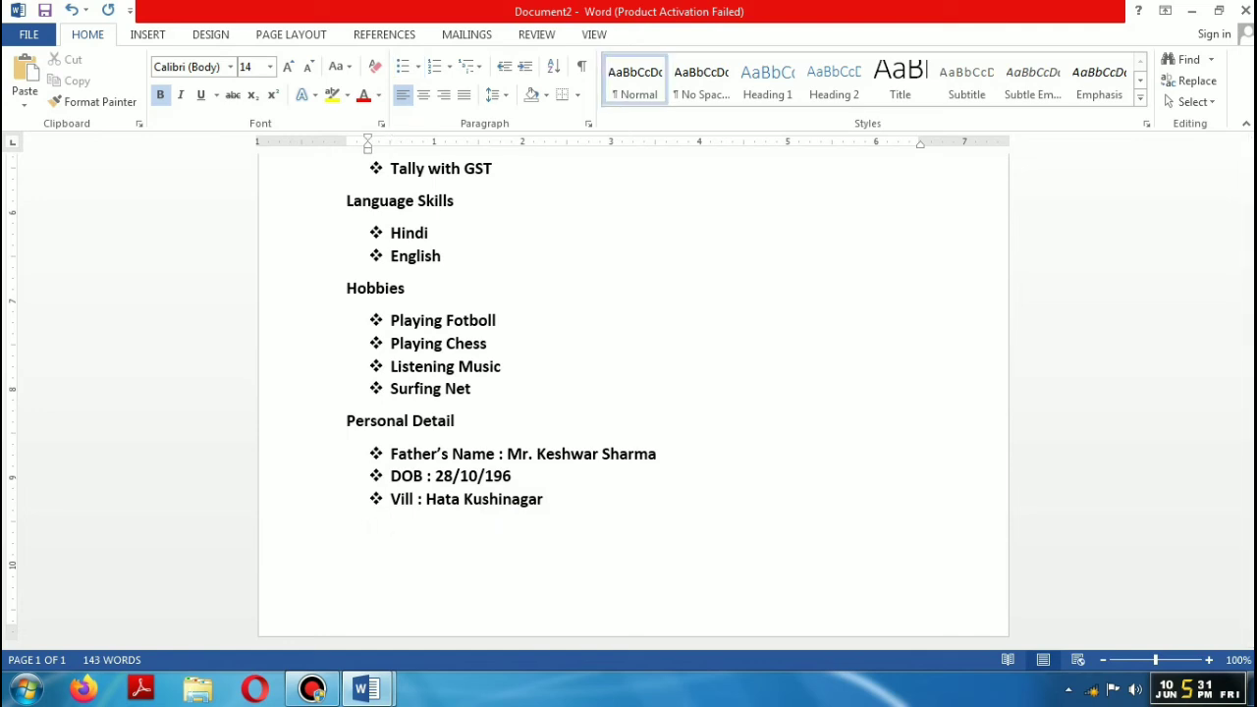
{"action": "key", "text": "BackSpace"}
Step: Type a left-aligned 'Date---------------' line and copy it
{"action": "type", "text": "Date"}
{"action": "key", "text": "Tab"}
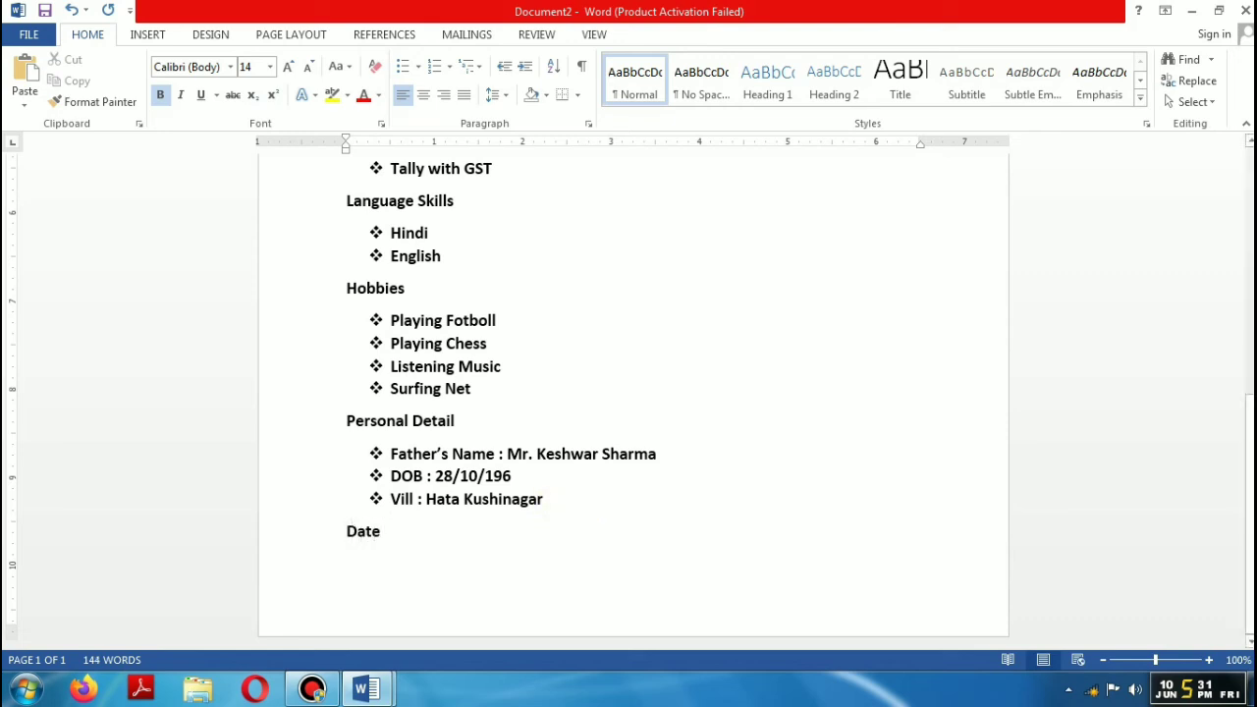
{"action": "key", "text": "Tab"}
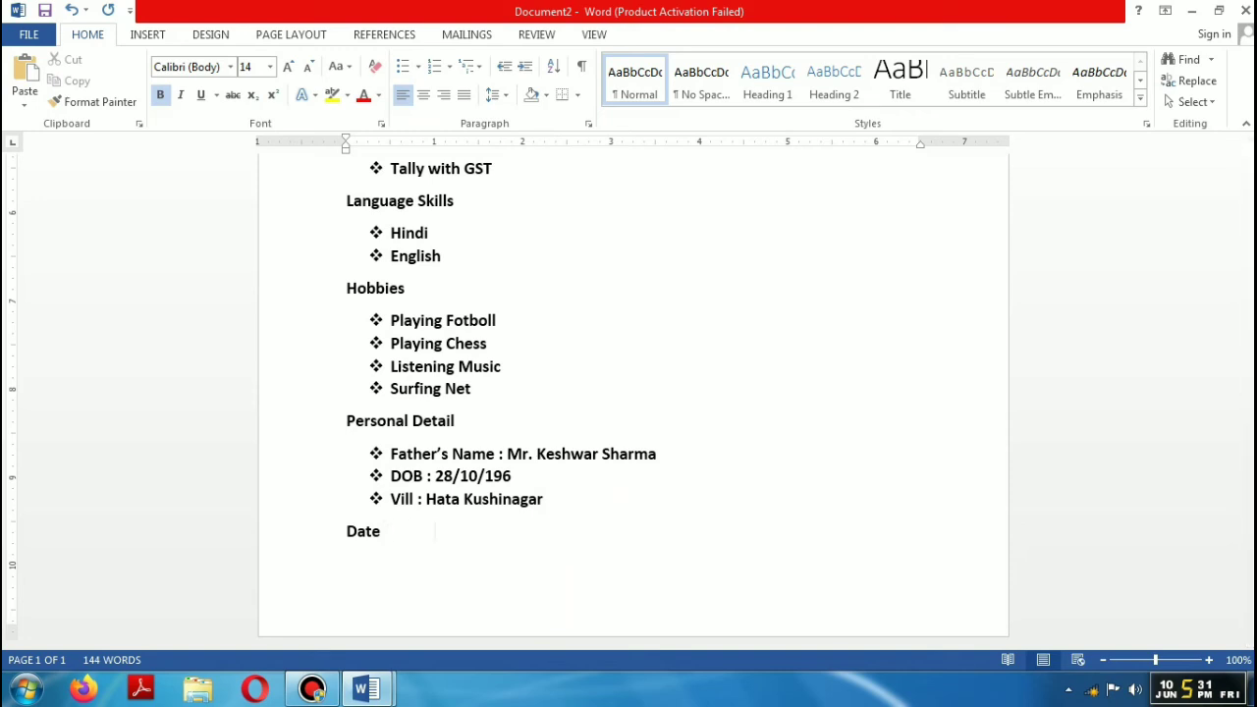
{"action": "left_click", "coordinate": [382, 540]}
{"action": "type", "text": "---------------"}
{"action": "left_click_drag", "start_coordinate": [349, 530], "coordinate": [452, 538]}
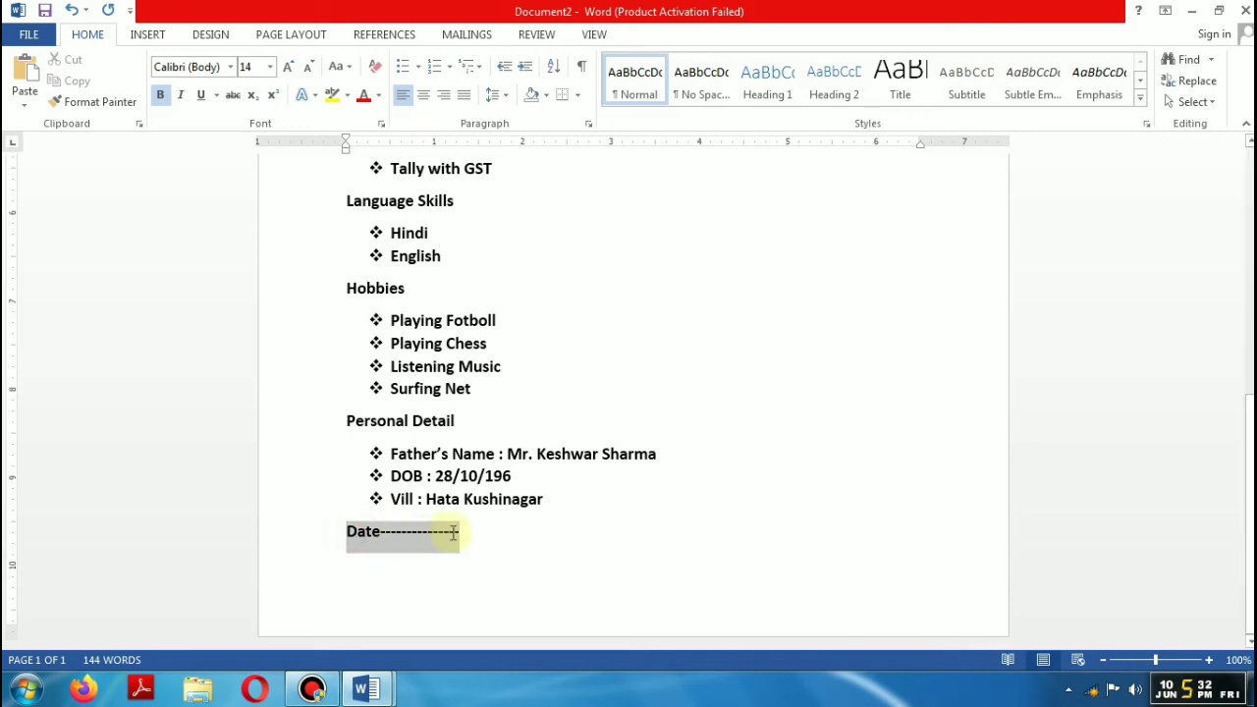
{"action": "right_click", "coordinate": [455, 539]}
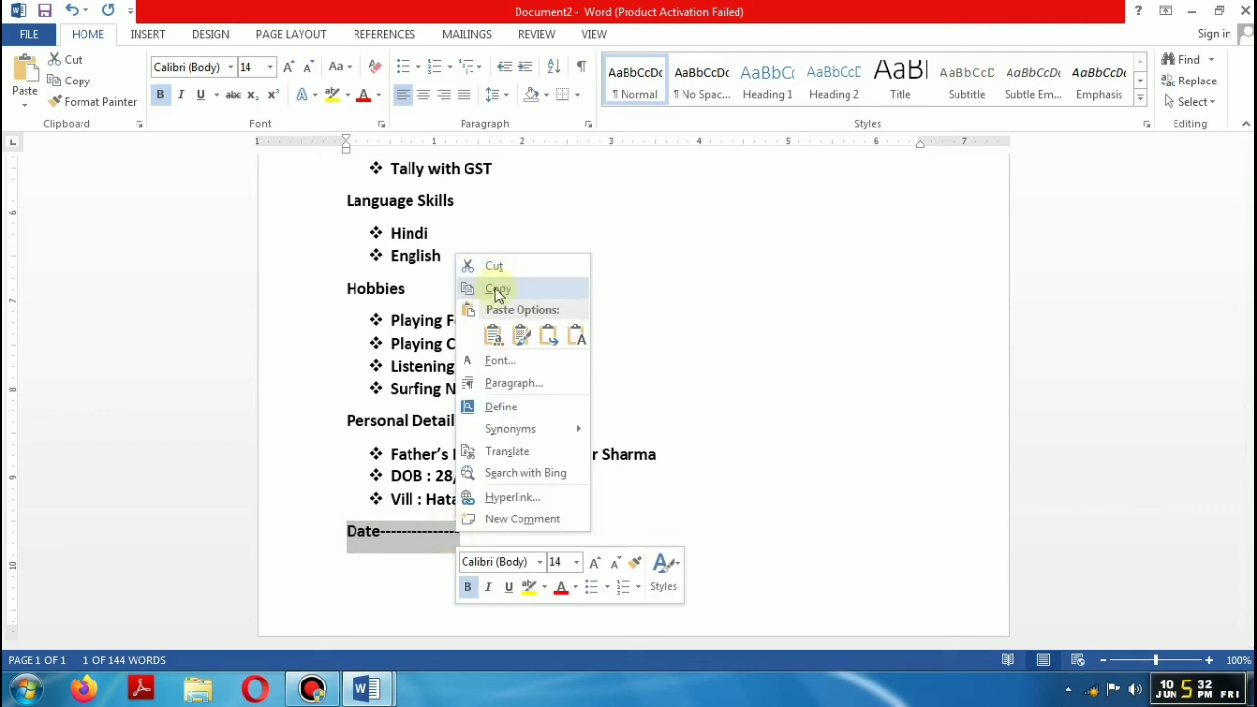
{"action": "left_click", "coordinate": [494, 286]}
{"action": "left_click", "coordinate": [496, 535]}
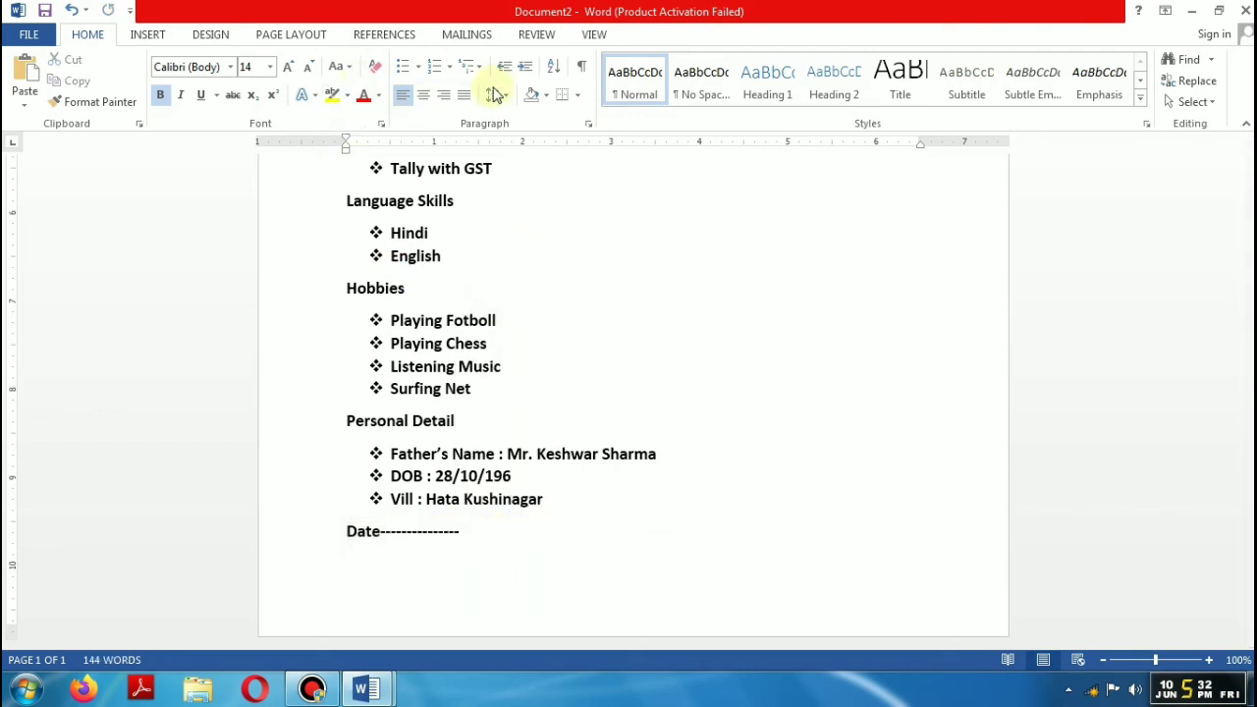
{"action": "left_click", "coordinate": [426, 96]}
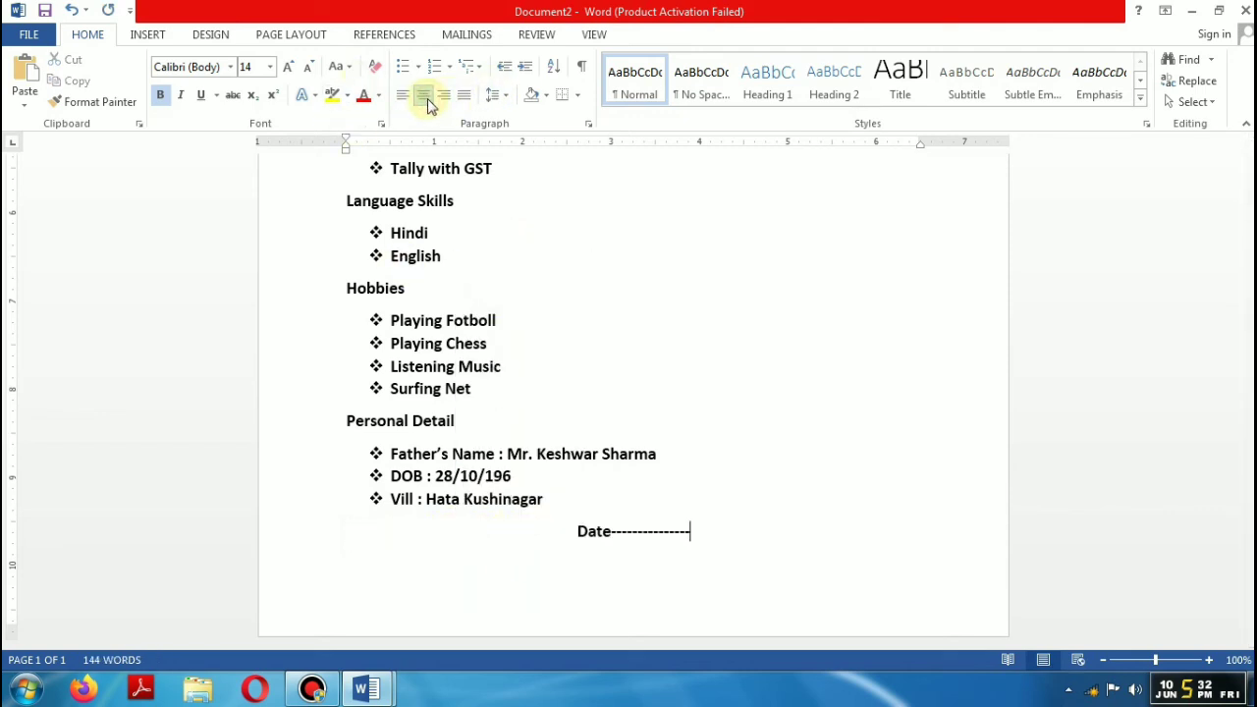
{"action": "left_click", "coordinate": [426, 98]}
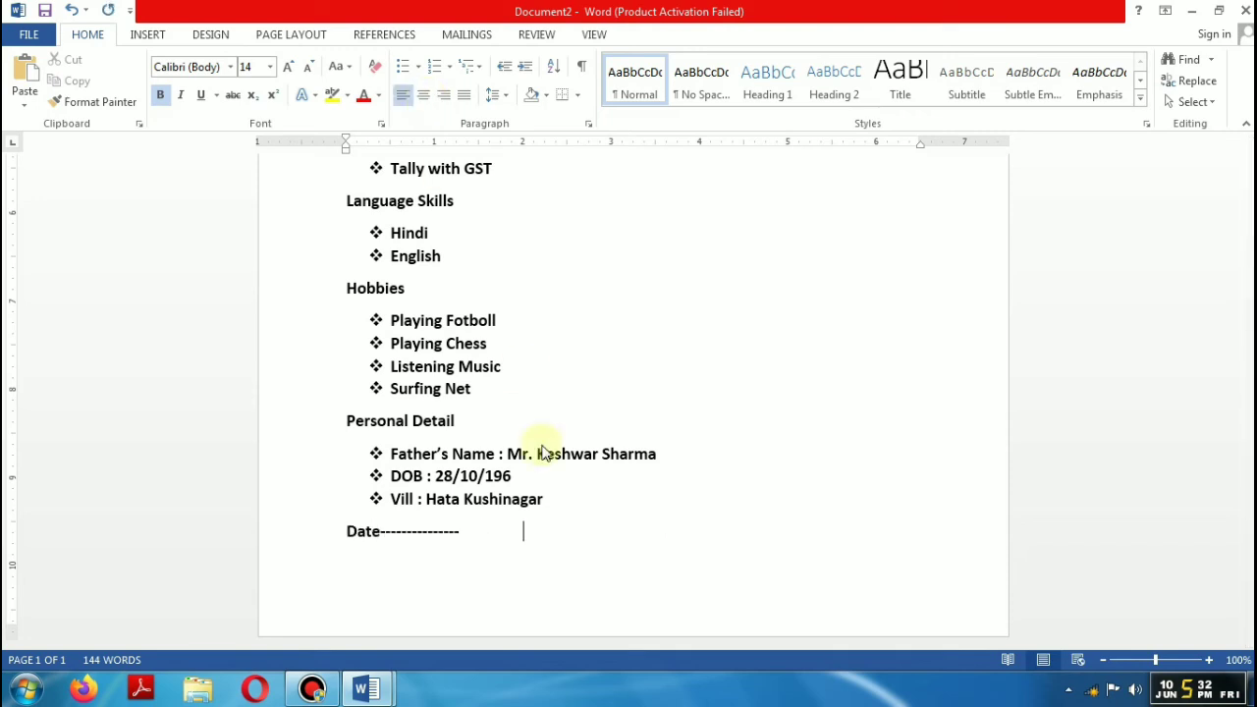
Step: Paste the copy at the right, add a blank line above, and change the right-hand Date to Place
{"action": "key", "text": "Tab"}
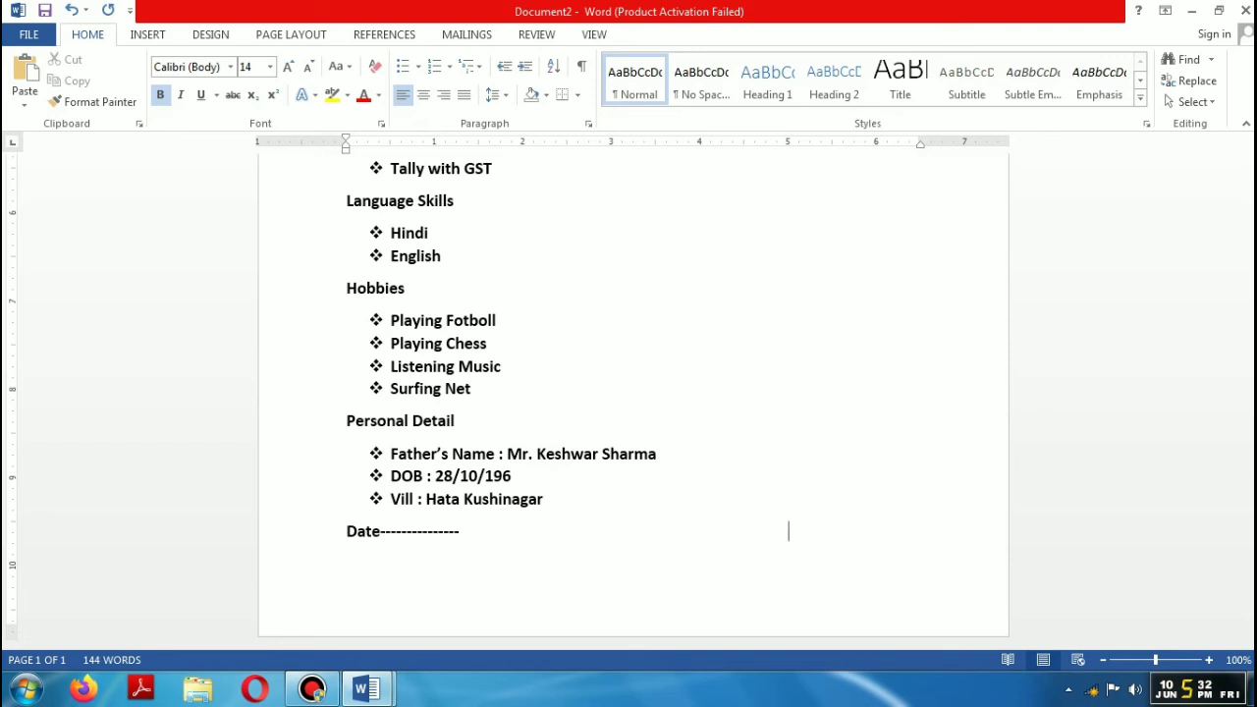
{"action": "key", "text": "ctrl+v"}
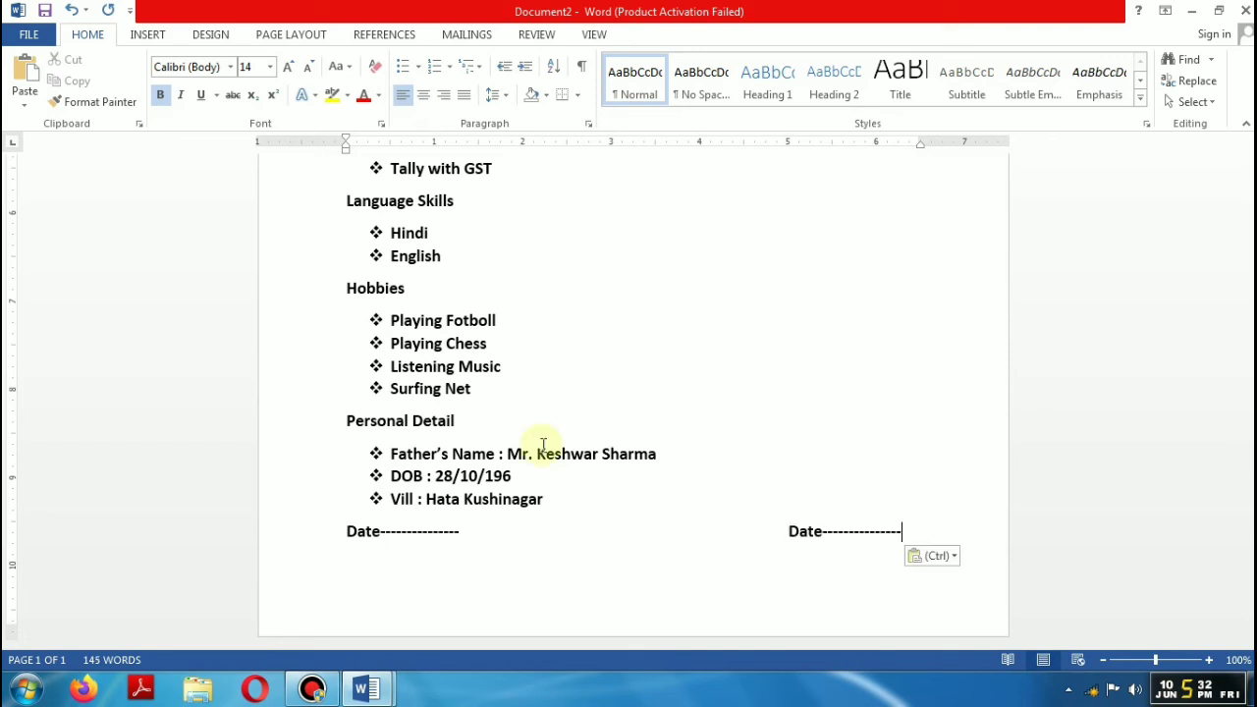
{"action": "left_click", "coordinate": [345, 531]}
{"action": "key", "text": "Return"}
{"action": "left_click", "coordinate": [811, 564]}
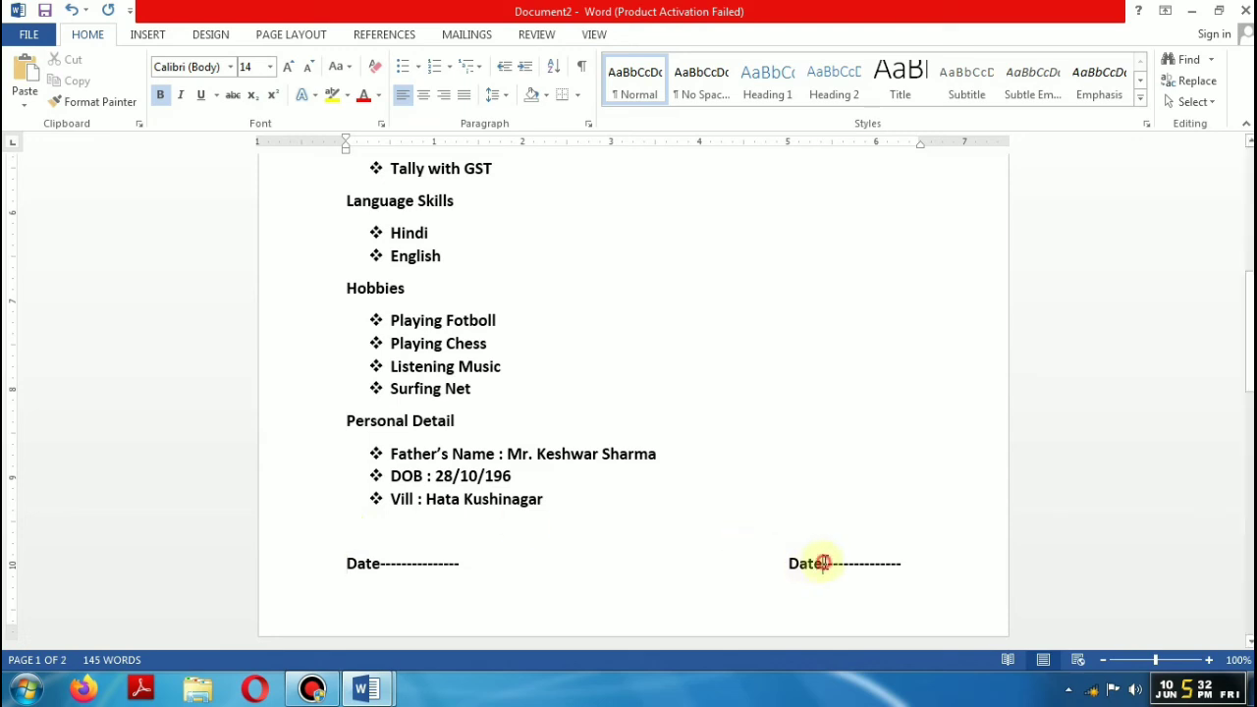
{"action": "double_click", "coordinate": [798, 563]}
{"action": "type", "text": "Pla"}
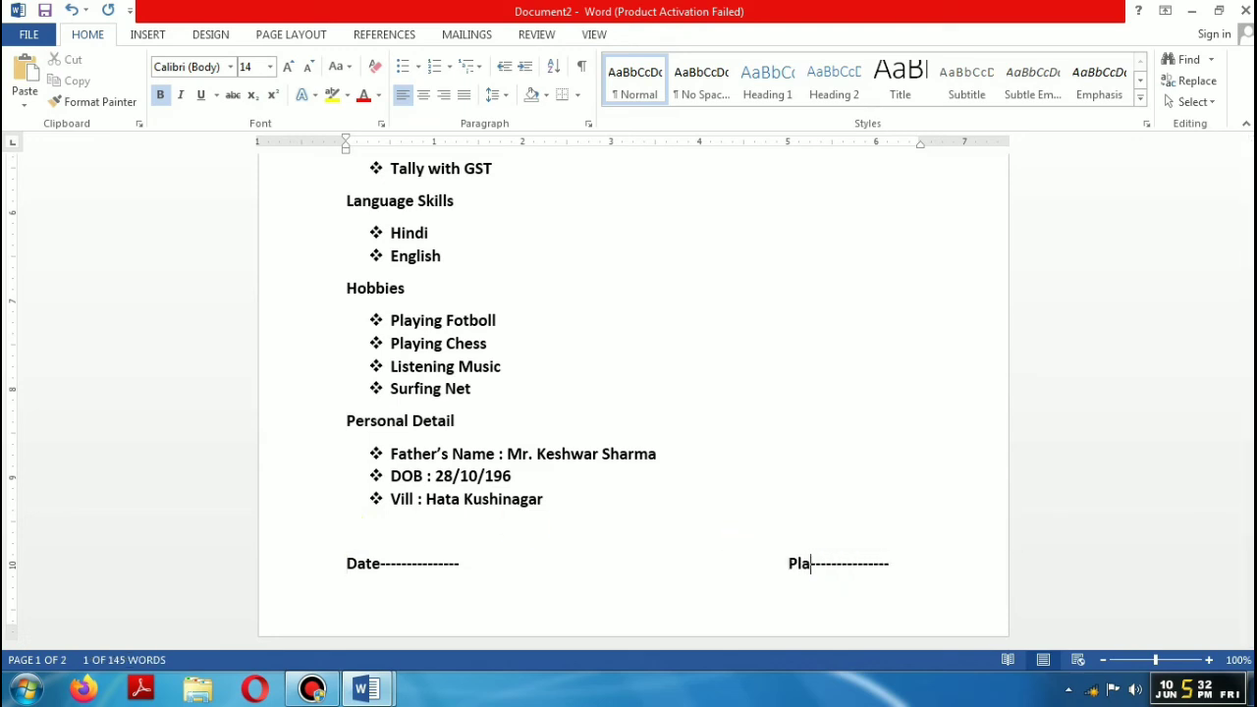
{"action": "type", "text": "ce"}
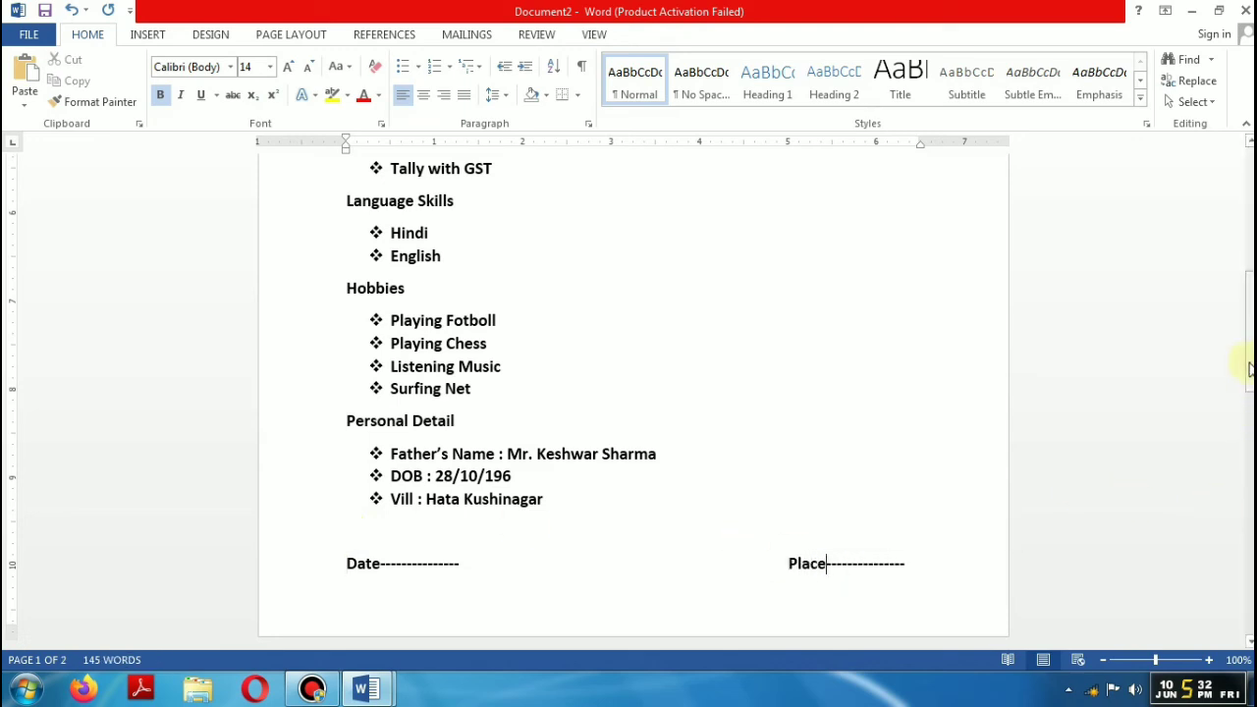
{"action": "left_click_drag", "start_coordinate": [1248, 364], "coordinate": [1247, 177]}
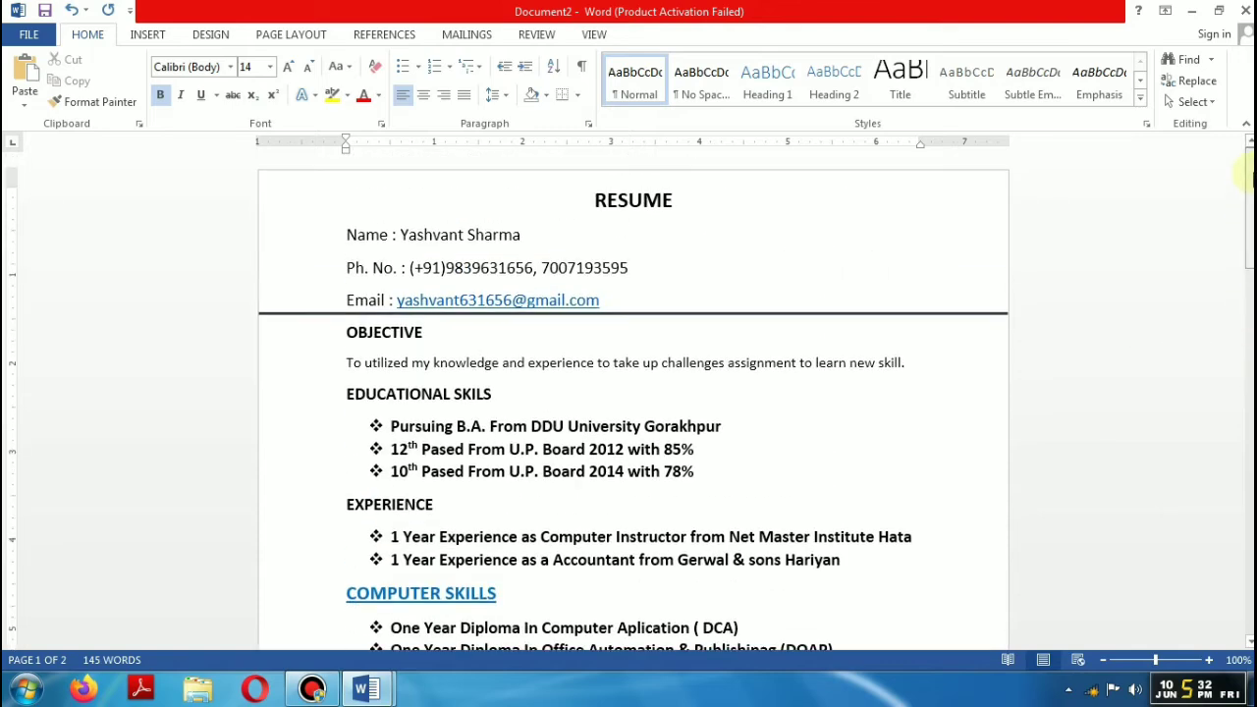
{"action": "left_click", "coordinate": [322, 312]}
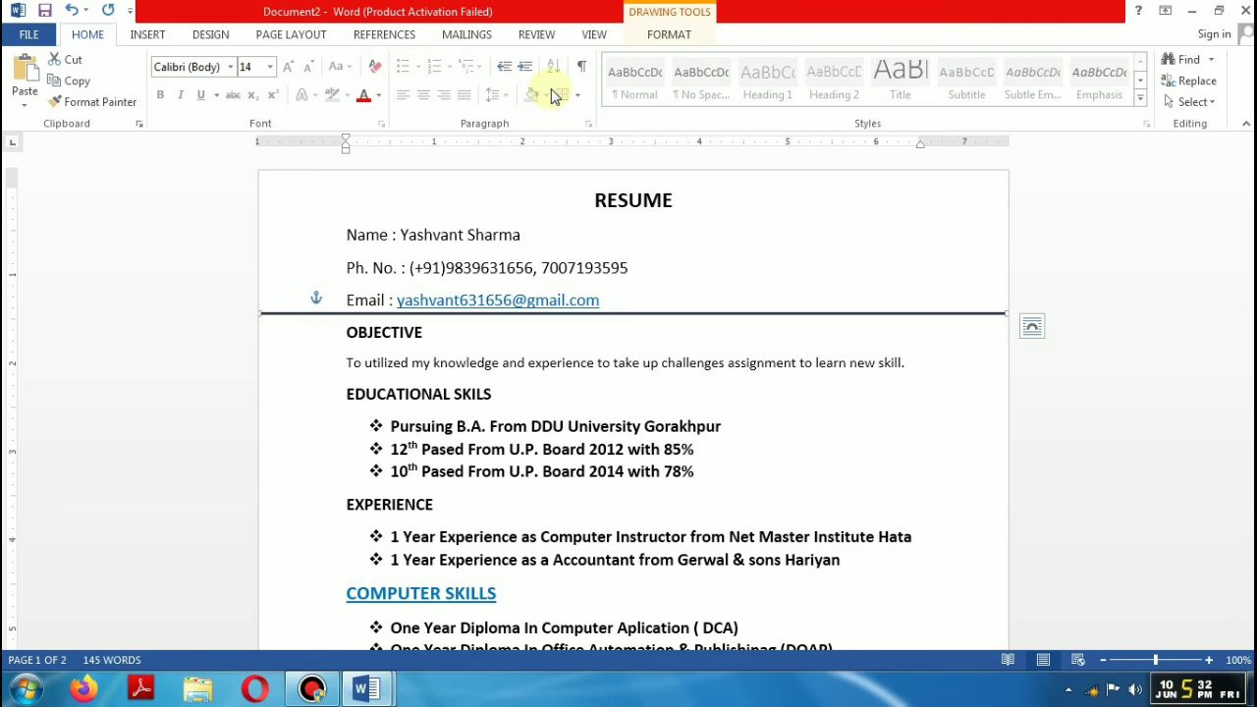
Step: Set the outline weight of the rule under the Email line to 1 pt
{"action": "left_click", "coordinate": [657, 33]}
{"action": "left_click", "coordinate": [504, 80]}
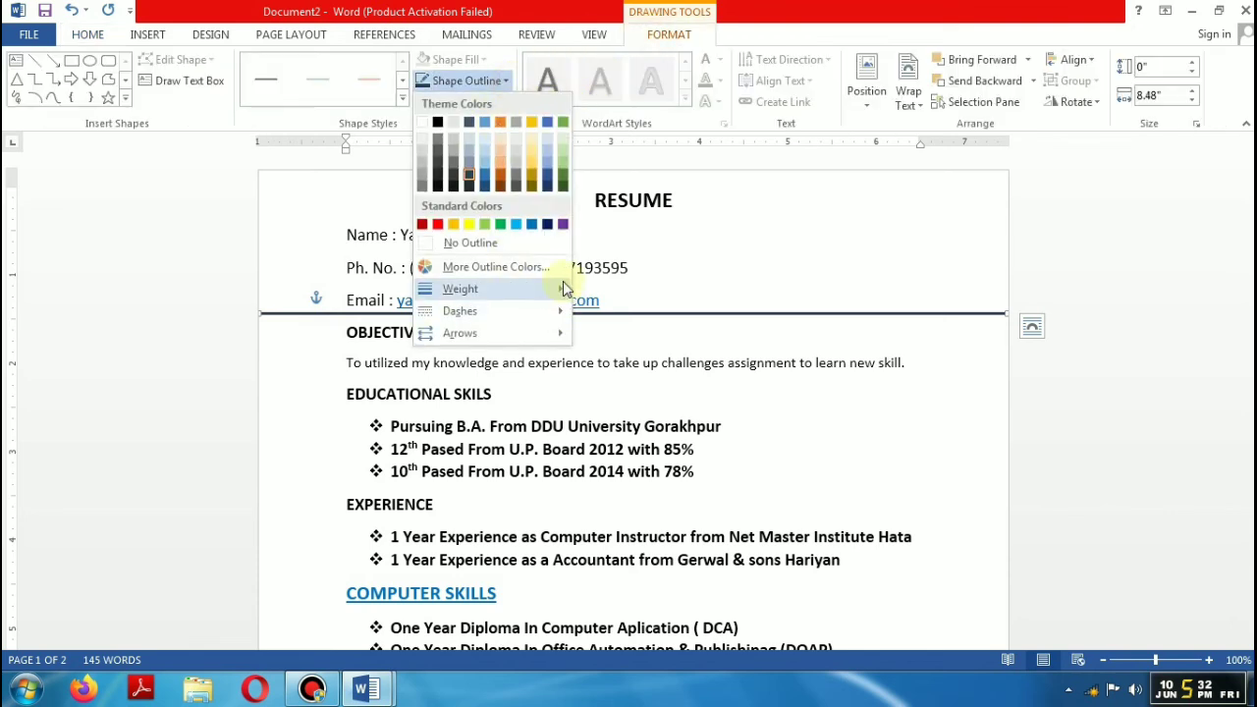
{"action": "mouse_move", "coordinate": [561, 288]}
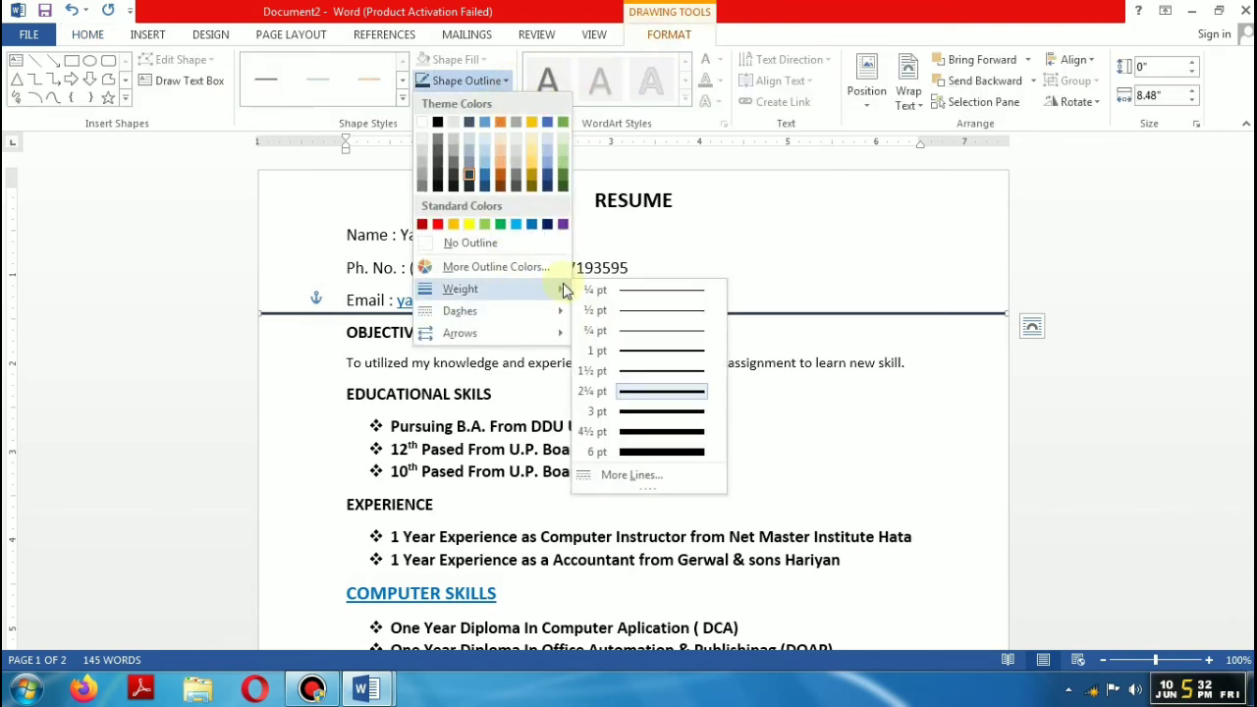
{"action": "left_click", "coordinate": [641, 354]}
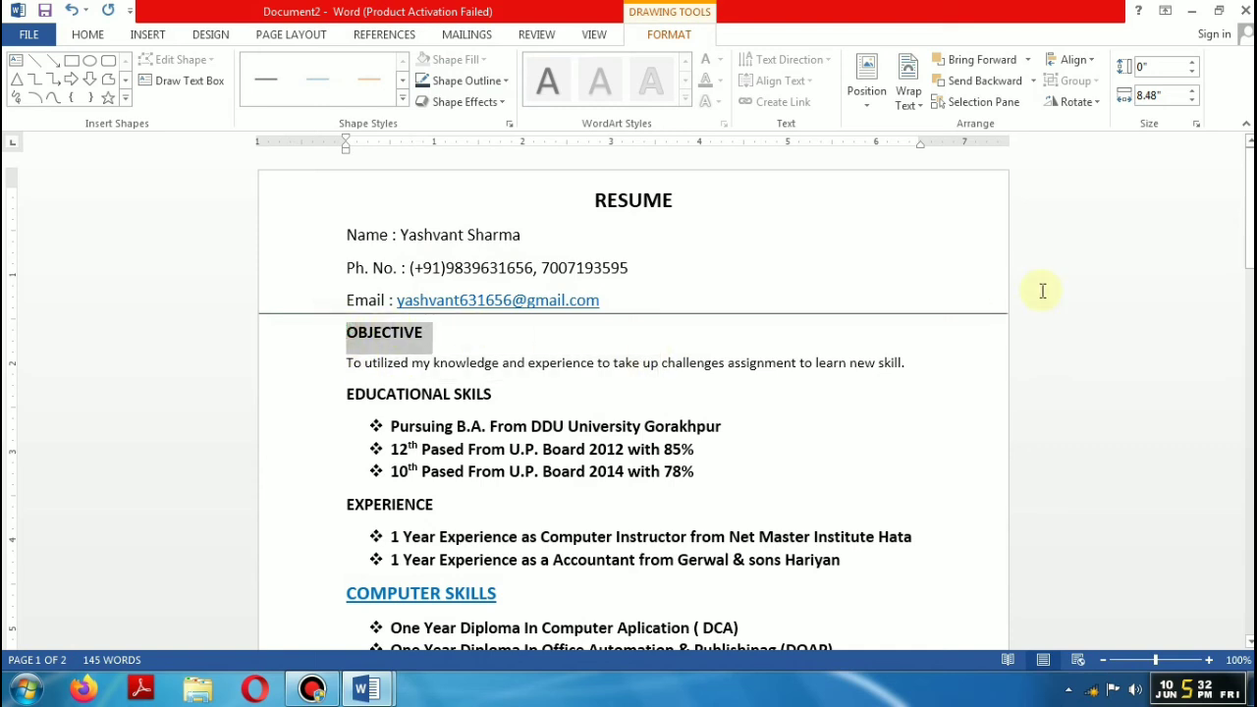
{"action": "left_click_drag", "start_coordinate": [1043, 290], "coordinate": [977, 336]}
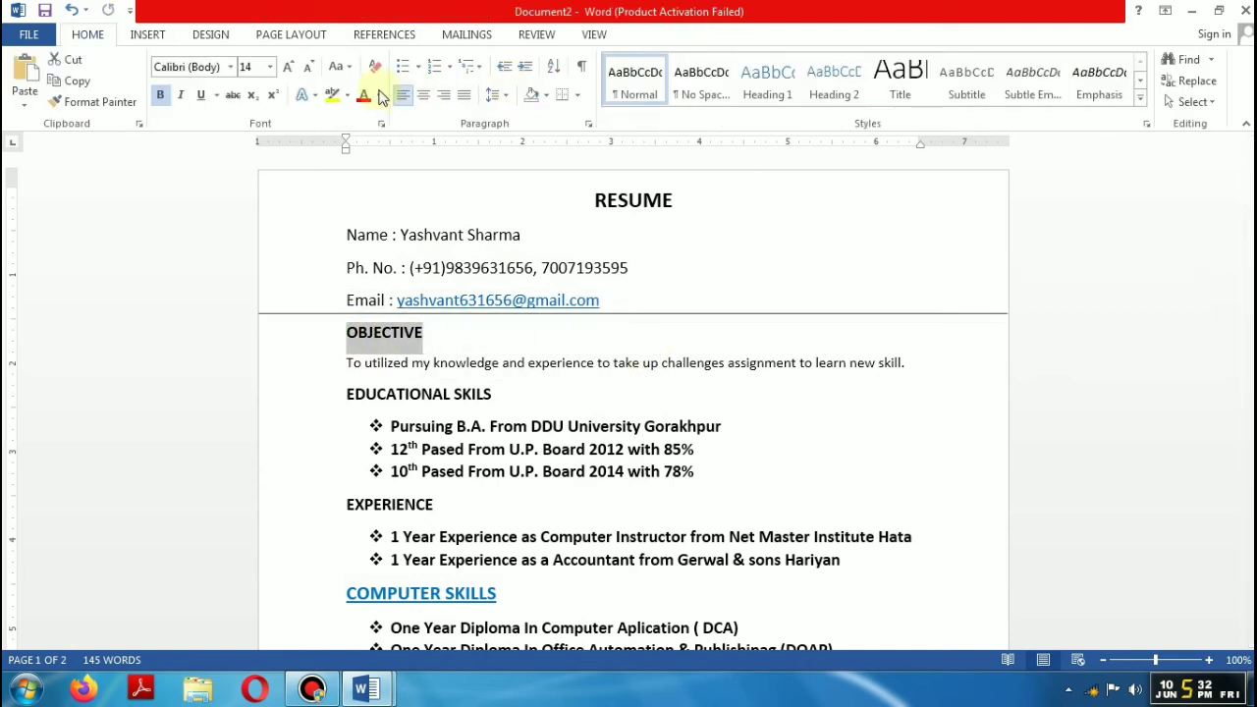
Step: Apply peach paragraph shading to the OBJECTIVE heading
{"action": "left_click", "coordinate": [546, 96]}
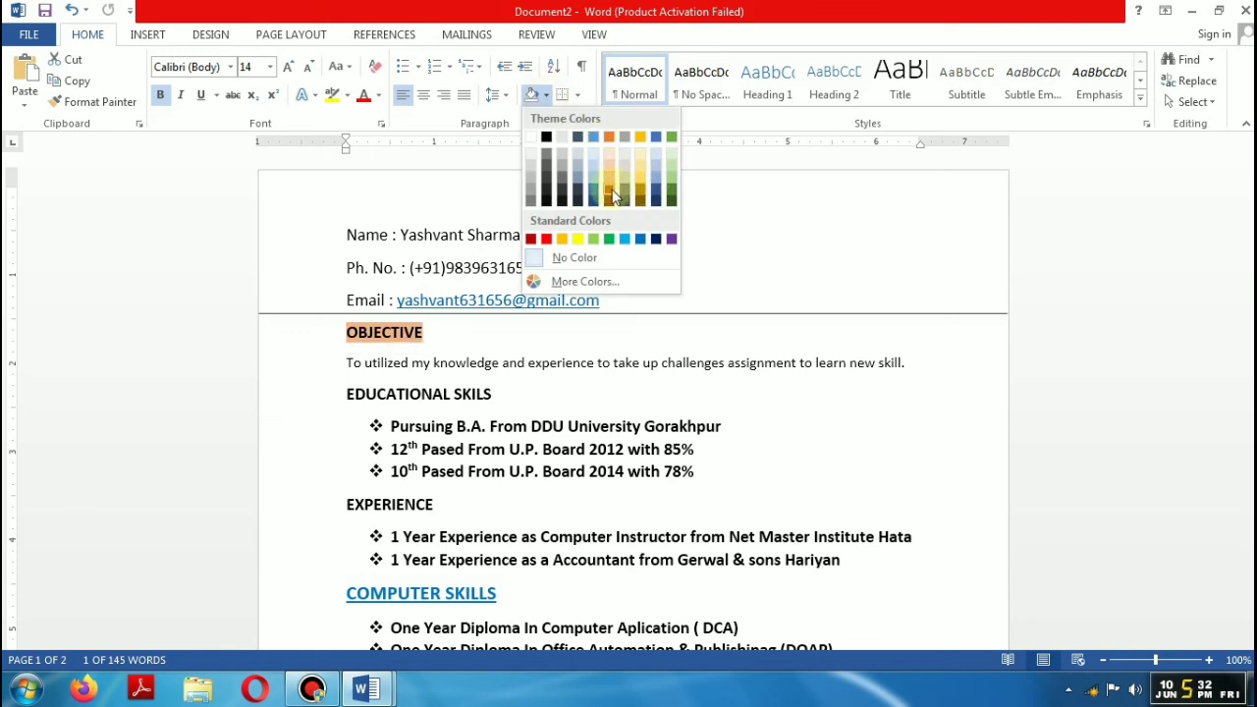
{"action": "left_click", "coordinate": [448, 345]}
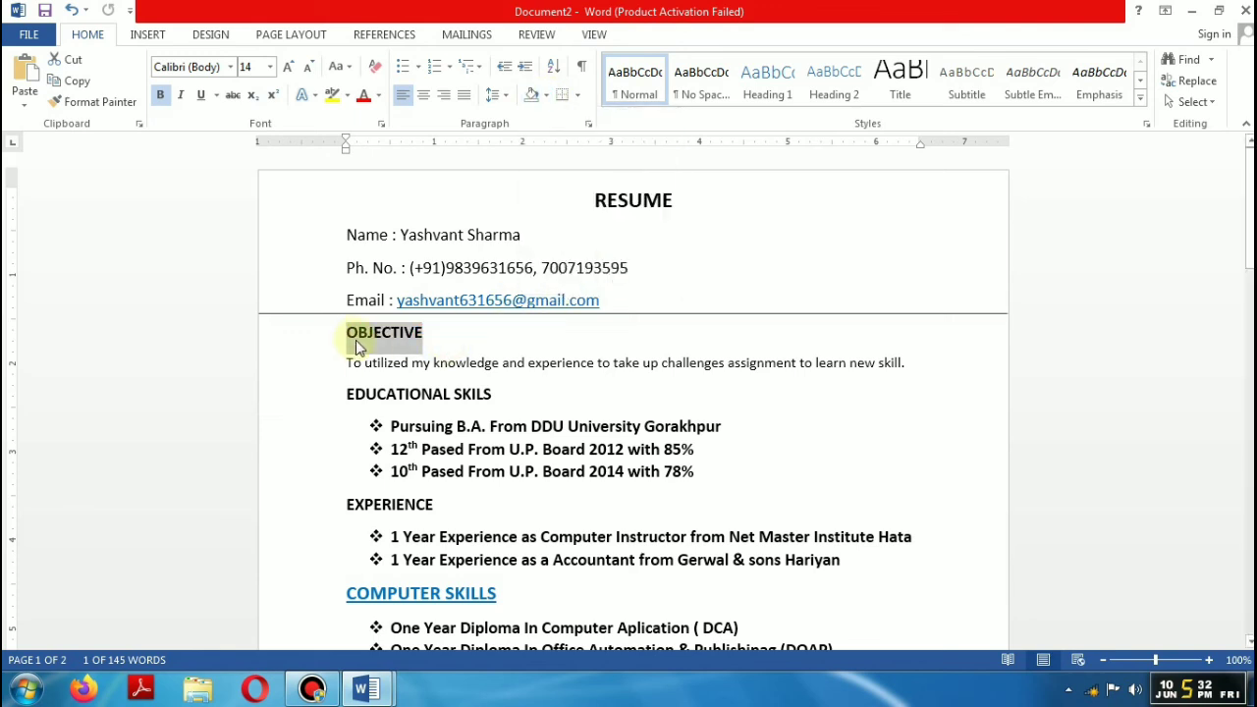
{"action": "left_click", "coordinate": [355, 334]}
{"action": "mouse_move", "coordinate": [351, 333]}
{"action": "left_mouse_down"}
{"action": "mouse_move", "coordinate": [625, 364]}
{"action": "mouse_move", "coordinate": [937, 314]}
{"action": "mouse_move", "coordinate": [988, 339]}
{"action": "left_mouse_up"}
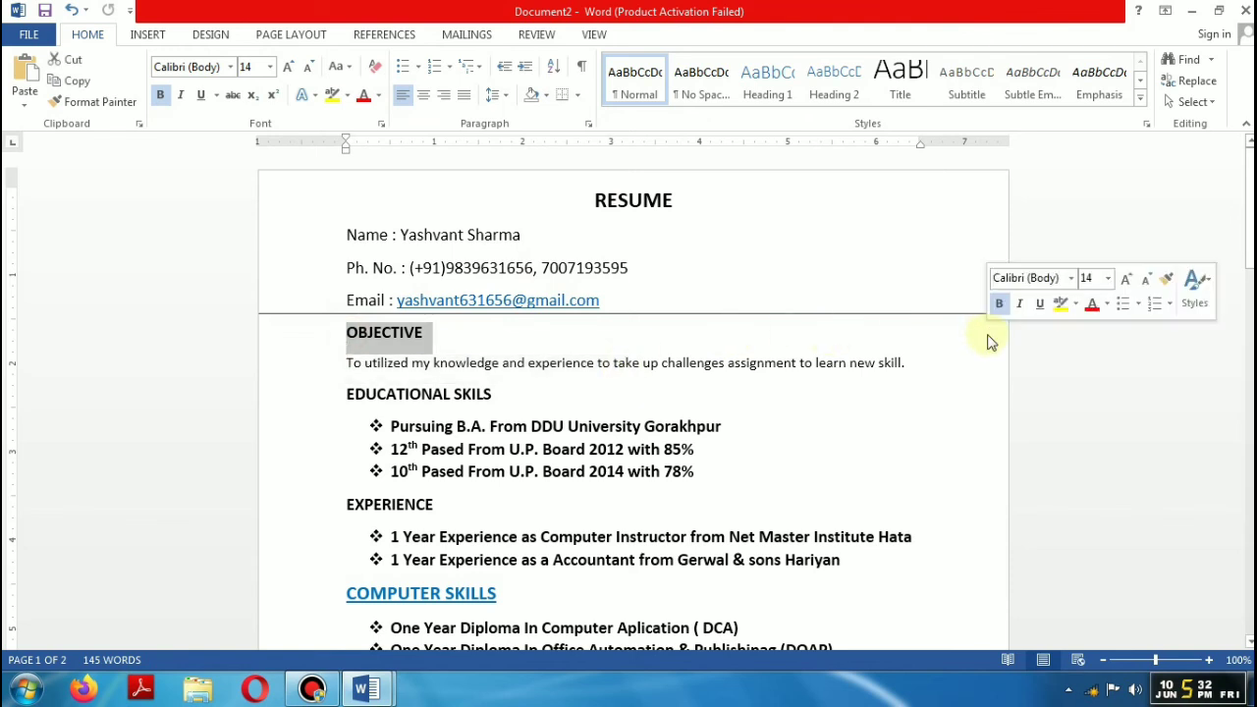
{"action": "left_click", "coordinate": [544, 95]}
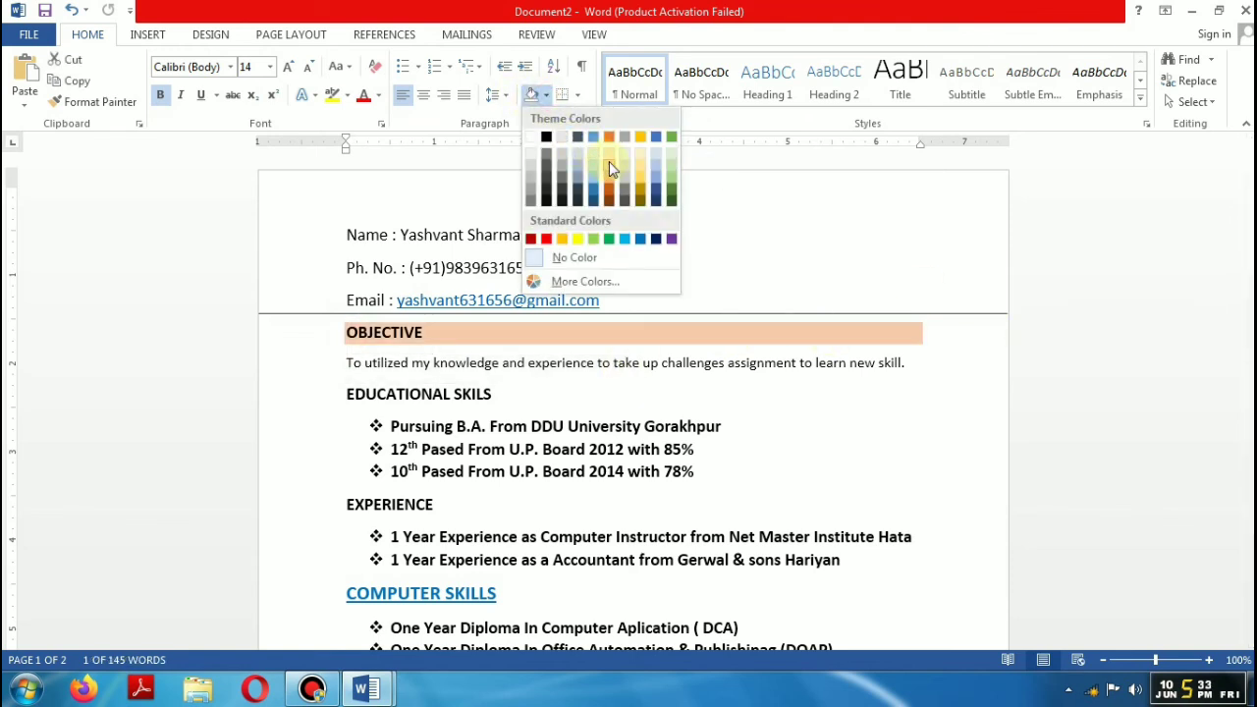
{"action": "left_click", "coordinate": [609, 164]}
Step: Shade the EDUCATIONAL SKILS and EXPERIENCE headings peach as well
{"action": "left_click_drag", "start_coordinate": [350, 393], "coordinate": [740, 396]}
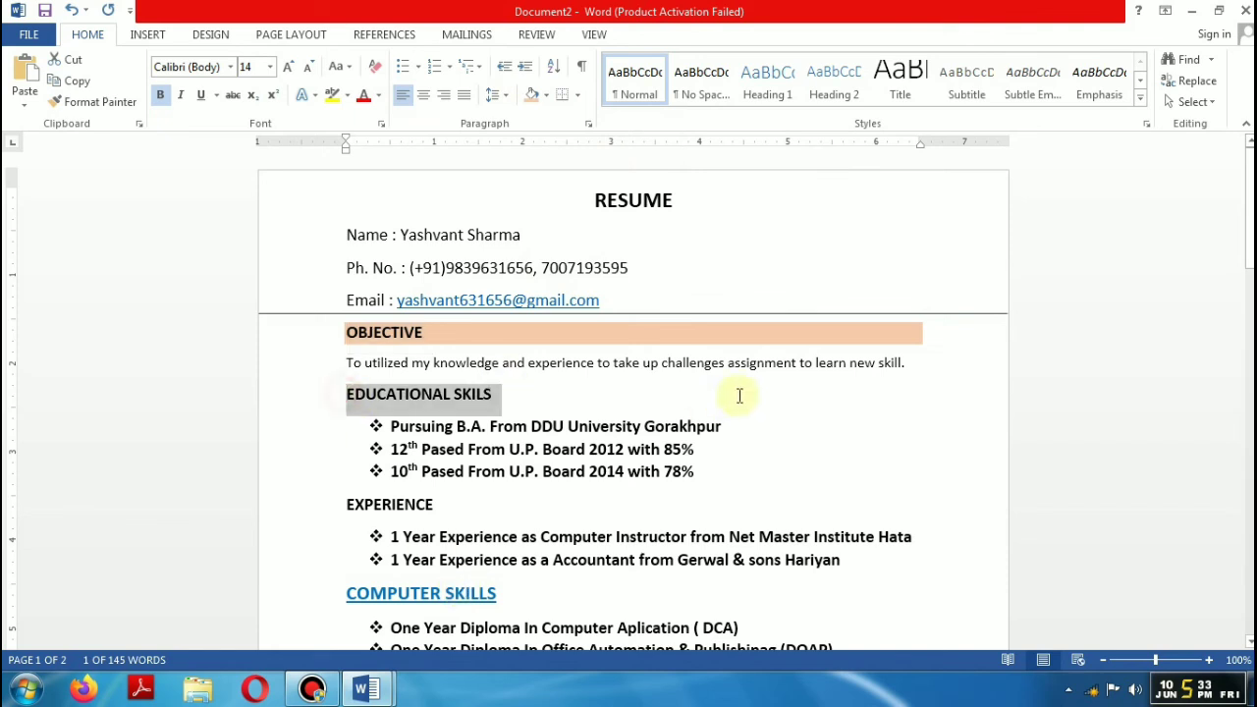
{"action": "left_click", "coordinate": [532, 95]}
{"action": "left_click_drag", "start_coordinate": [346, 508], "coordinate": [864, 508]}
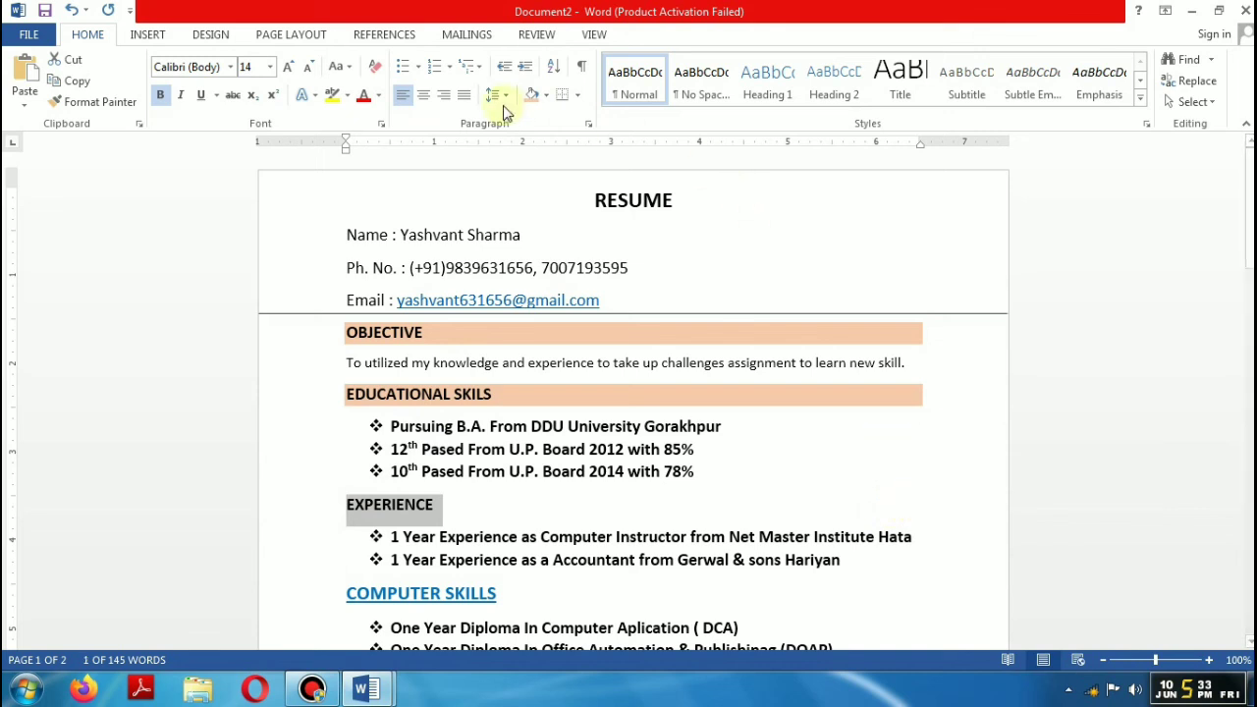
{"action": "left_click", "coordinate": [540, 96]}
{"action": "left_click", "coordinate": [533, 95]}
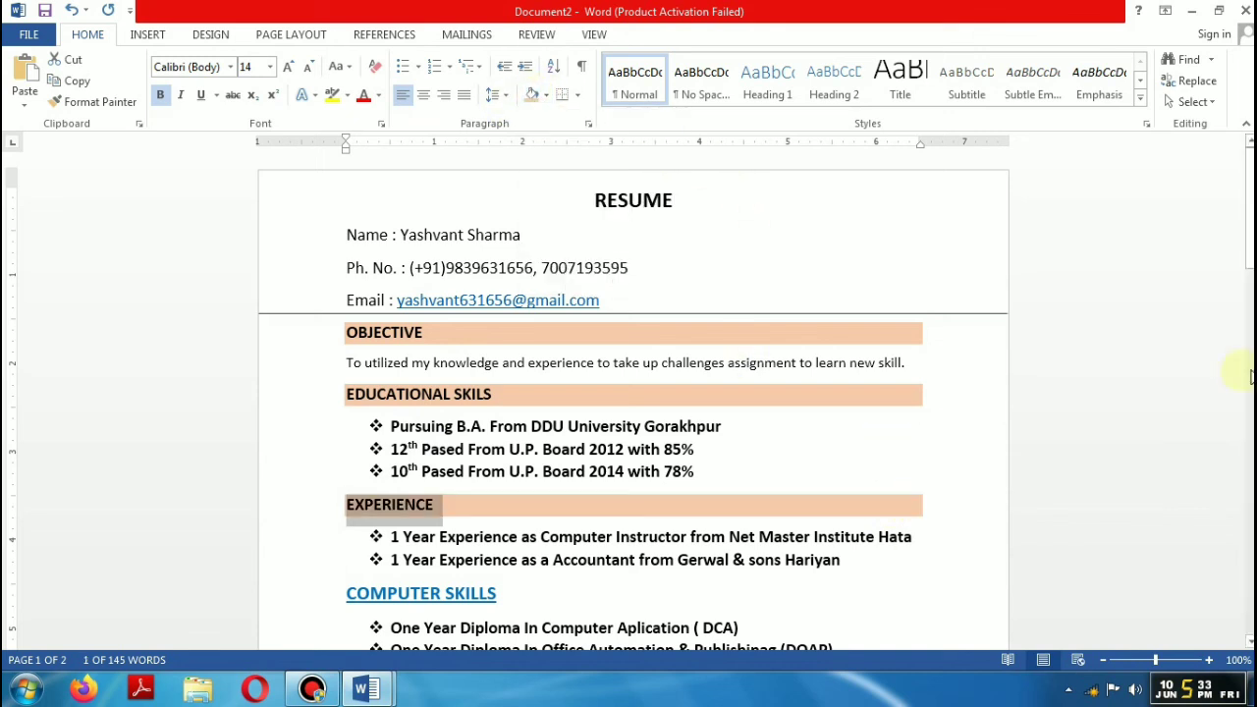
{"action": "scroll", "coordinate": [634, 393], "scroll_direction": "down", "scroll_amount": 9}
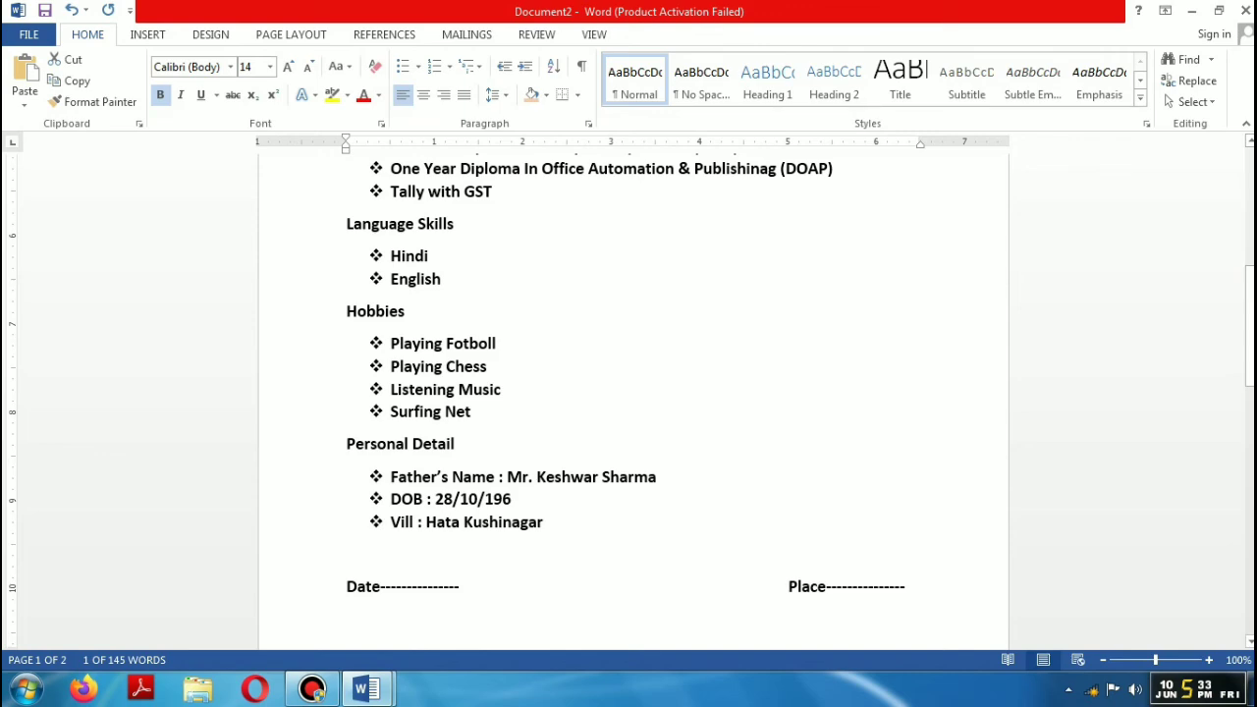
{"action": "left_click_drag", "start_coordinate": [1249, 312], "coordinate": [1248, 252]}
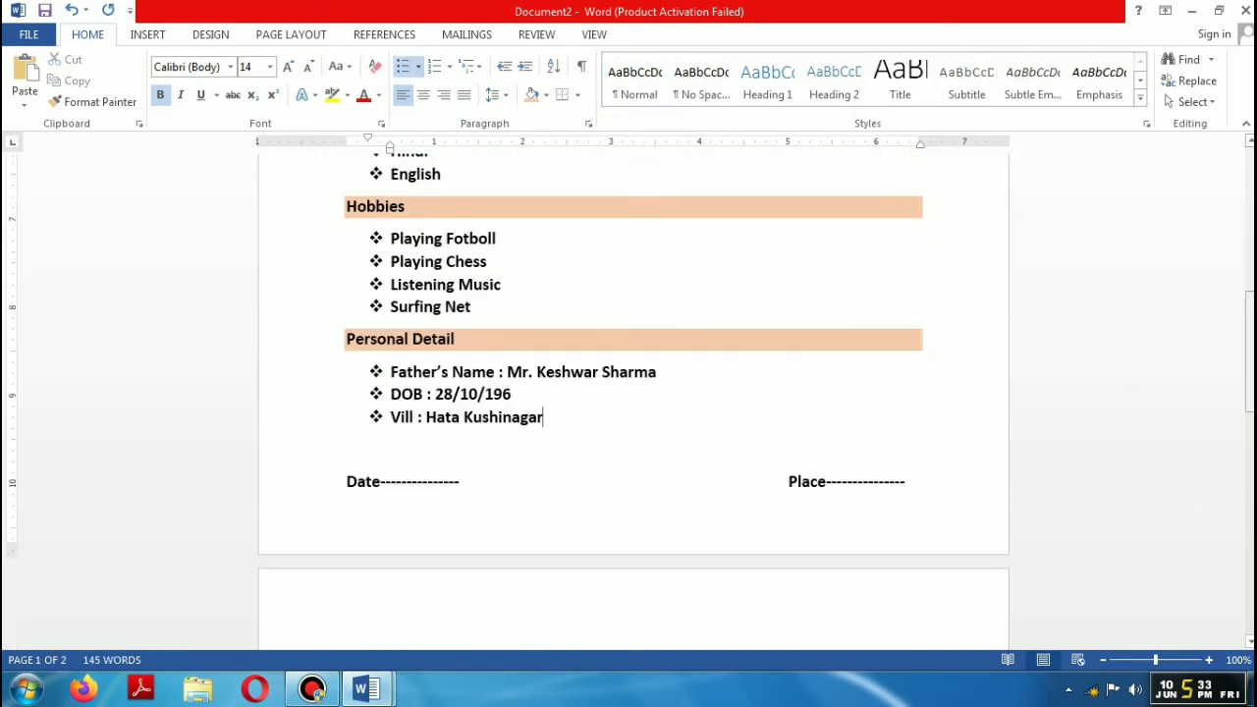
{"action": "left_click_drag", "start_coordinate": [1249, 343], "coordinate": [1249, 196]}
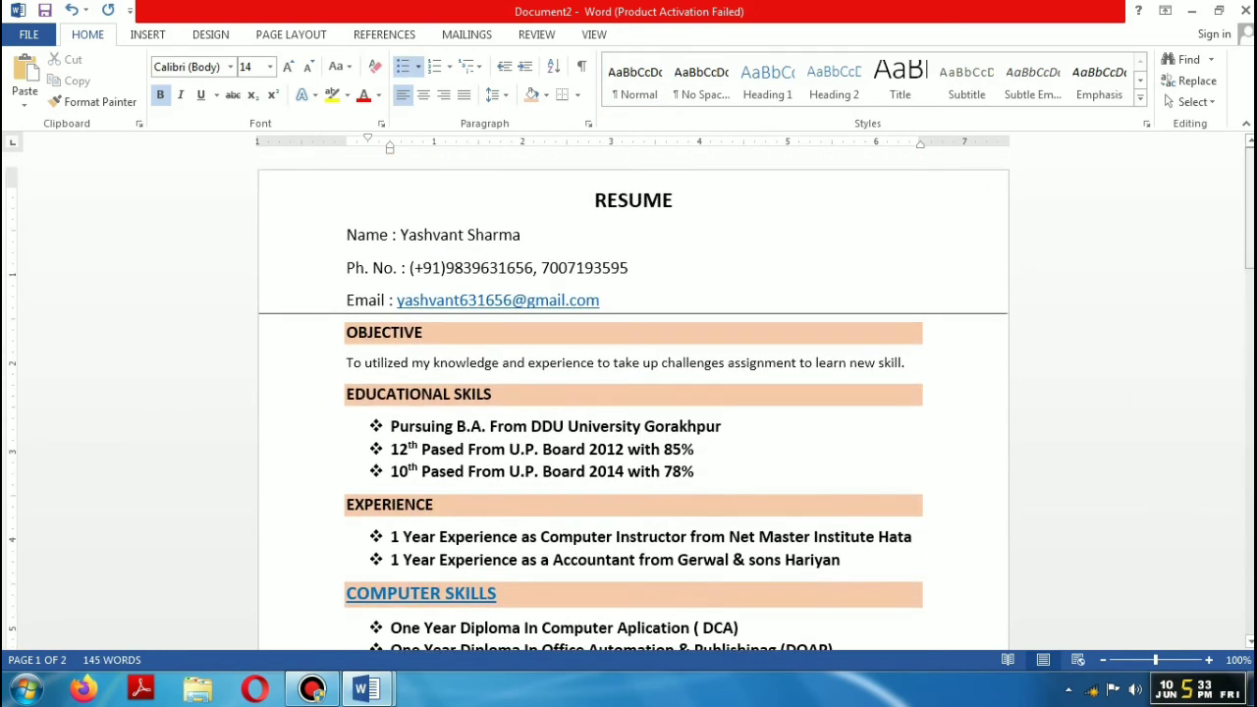
{"action": "left_click_drag", "start_coordinate": [385, 422], "coordinate": [393, 503]}
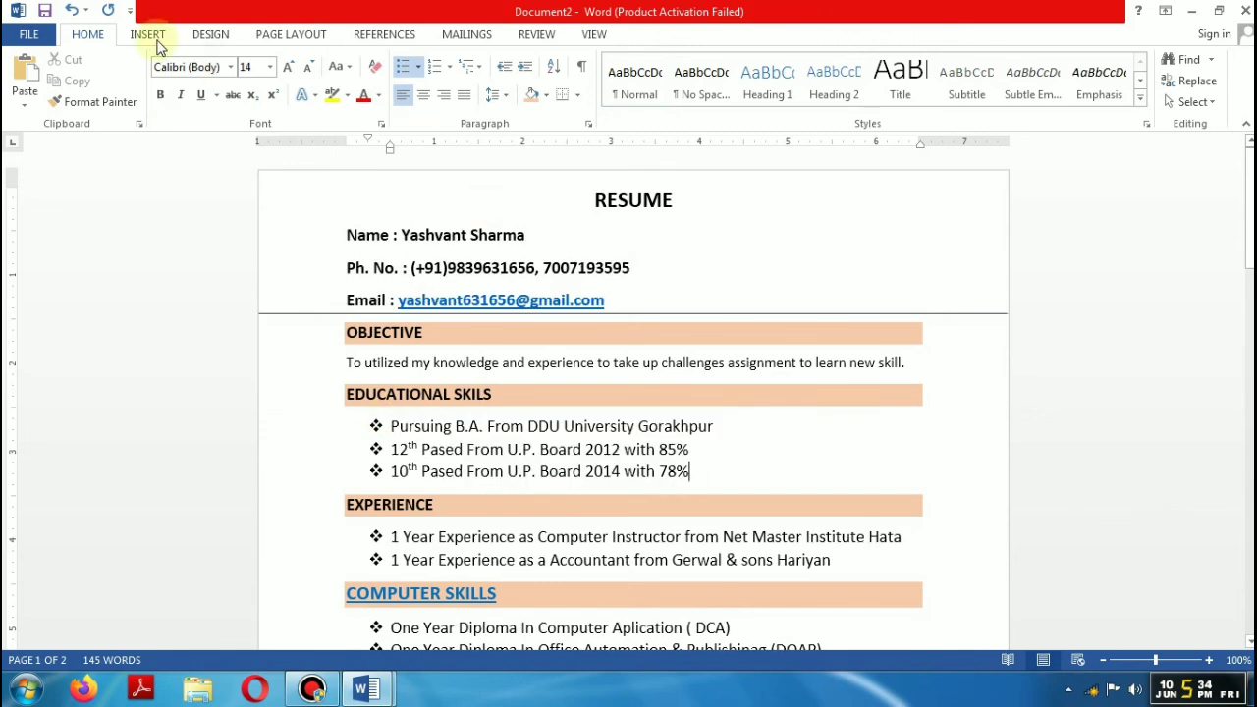
Step: Insert the Yash1 photo from the Desktop and set its wrapping to In Front of Text
{"action": "left_click", "coordinate": [149, 35]}
{"action": "left_click", "coordinate": [170, 78]}
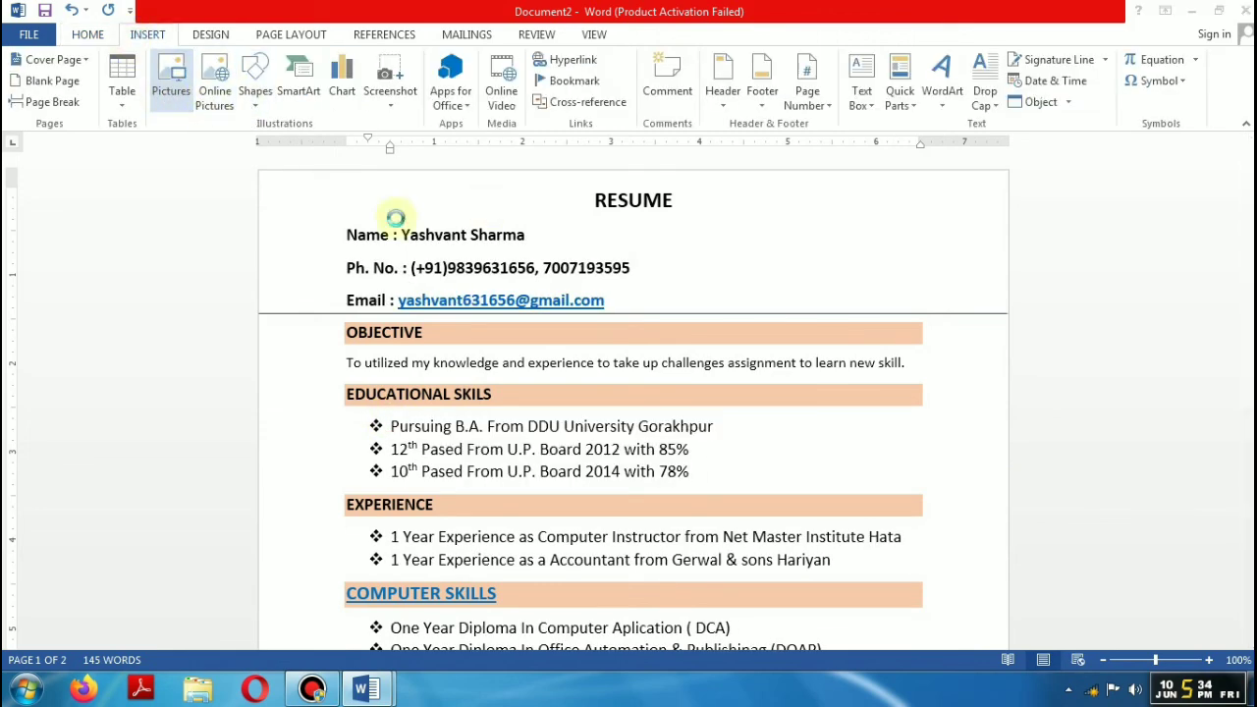
{"action": "left_click", "coordinate": [78, 165]}
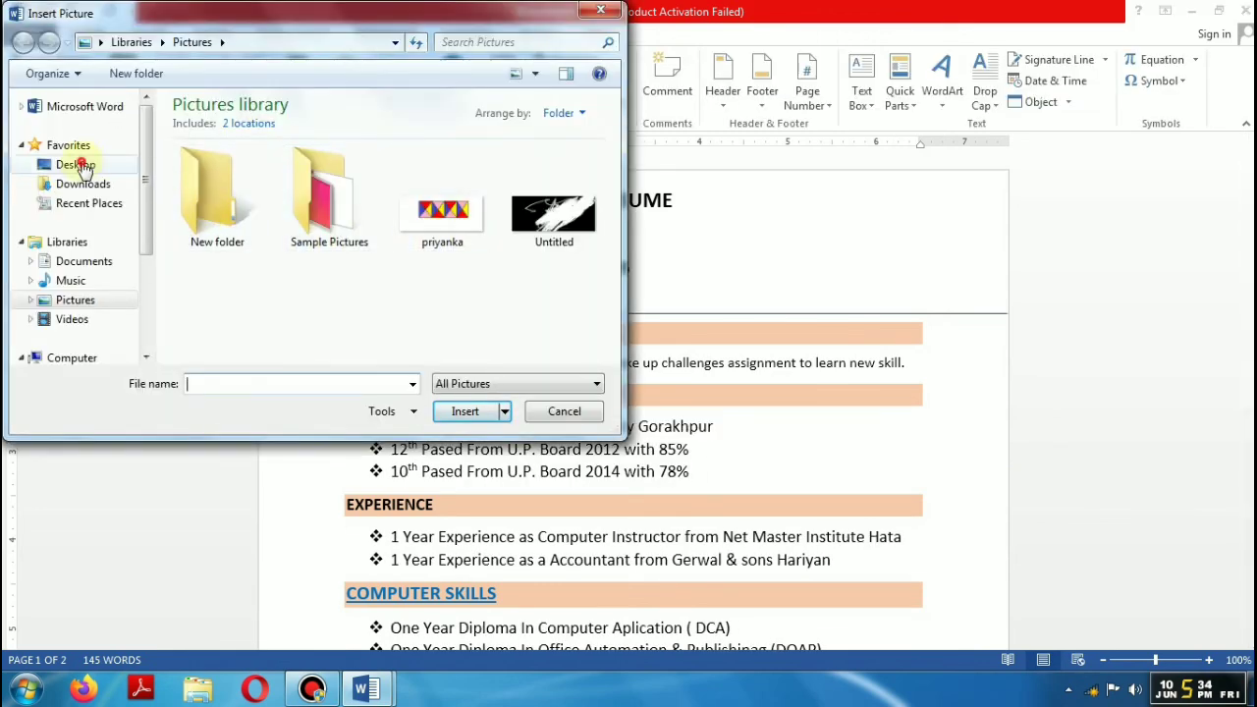
{"action": "left_click_drag", "start_coordinate": [620, 160], "coordinate": [616, 316]}
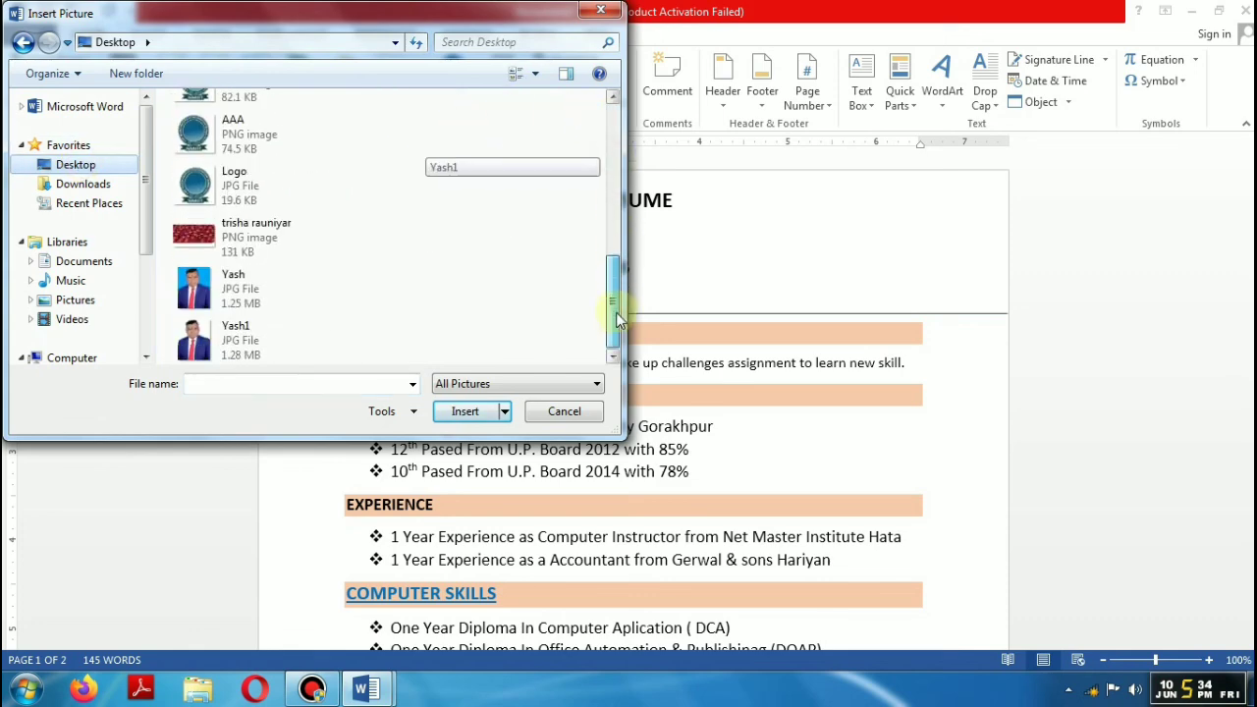
{"action": "left_click", "coordinate": [194, 332]}
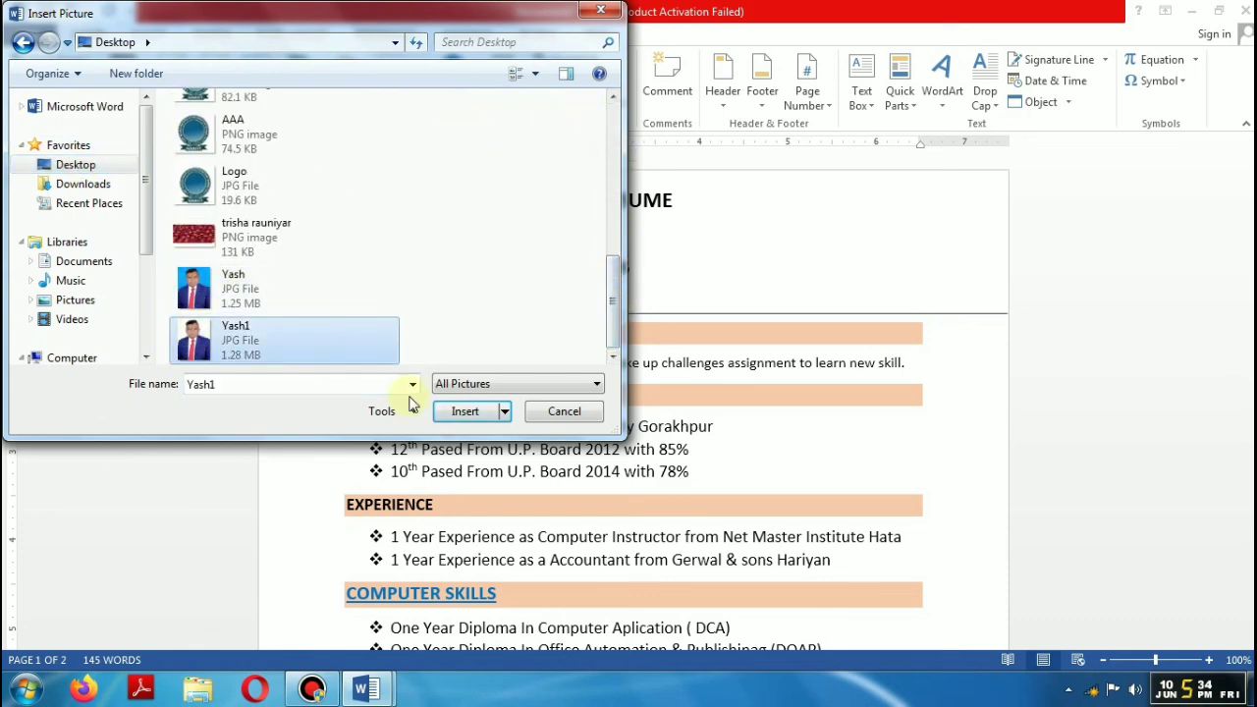
{"action": "left_click", "coordinate": [465, 410]}
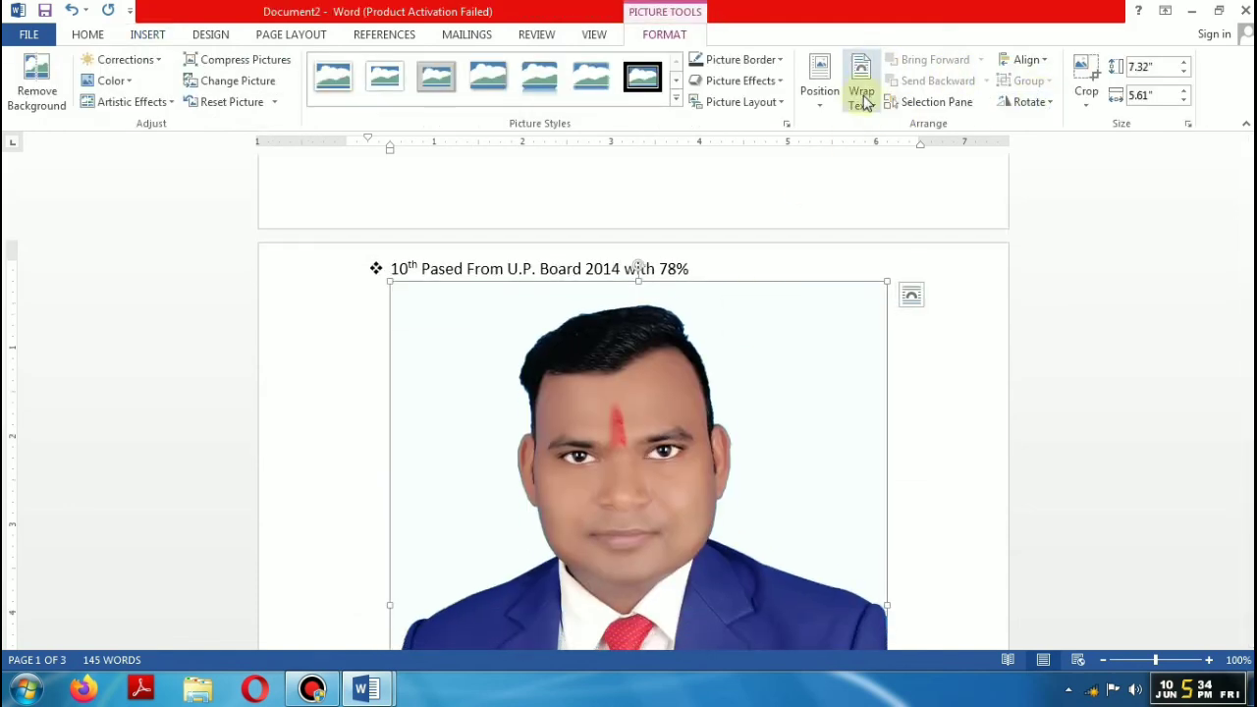
{"action": "left_click", "coordinate": [864, 104]}
{"action": "left_click", "coordinate": [881, 259]}
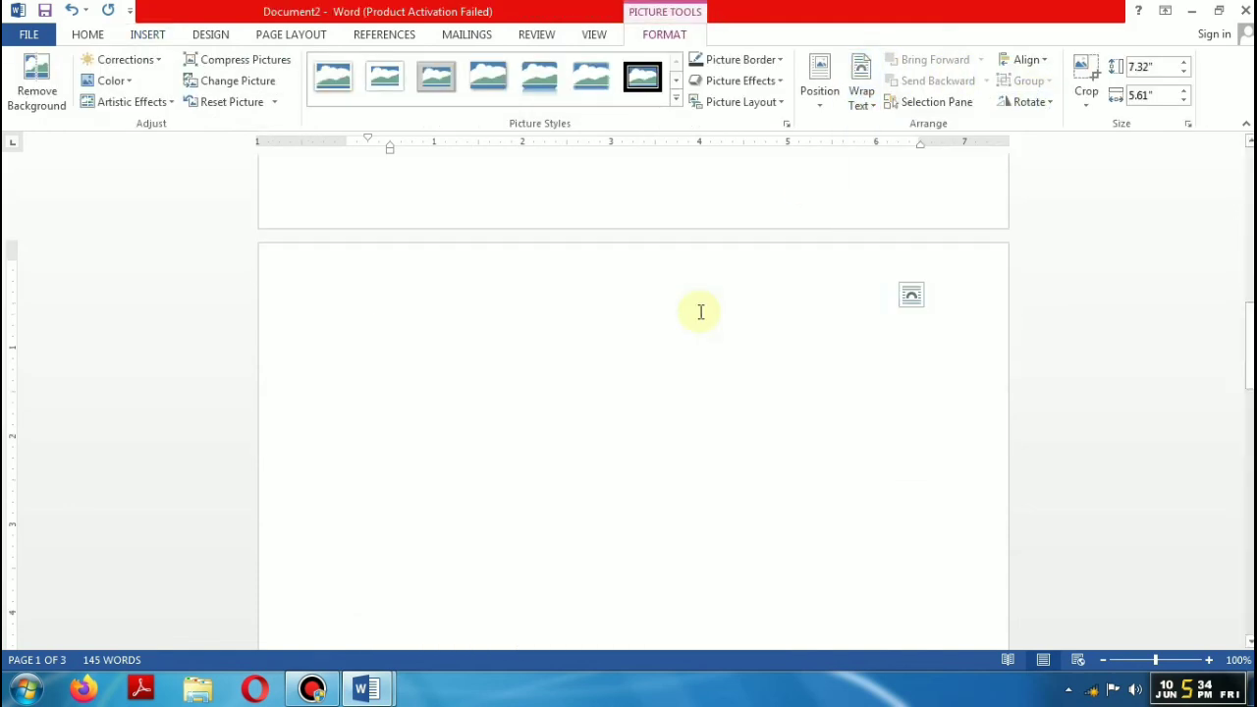
Step: Move the photo to the top right beside the contact details and resize it to 1.26" by 1.18"
{"action": "scroll", "coordinate": [657, 298], "scroll_direction": "up", "scroll_amount": 3}
{"action": "scroll", "coordinate": [797, 183], "scroll_direction": "up", "scroll_amount": 10}
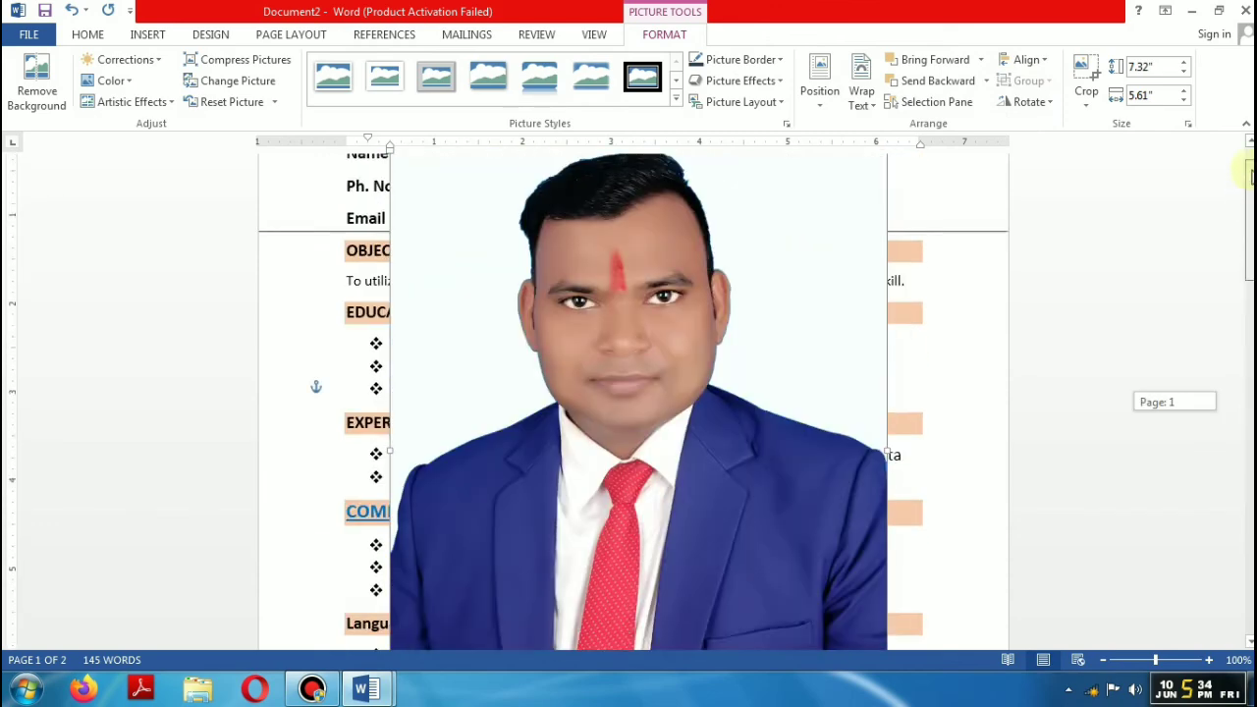
{"action": "left_click_drag", "start_coordinate": [385, 205], "coordinate": [798, 589]}
{"action": "scroll", "coordinate": [852, 438], "scroll_direction": "down", "scroll_amount": 5}
{"action": "left_click_drag", "start_coordinate": [853, 438], "coordinate": [876, 375]}
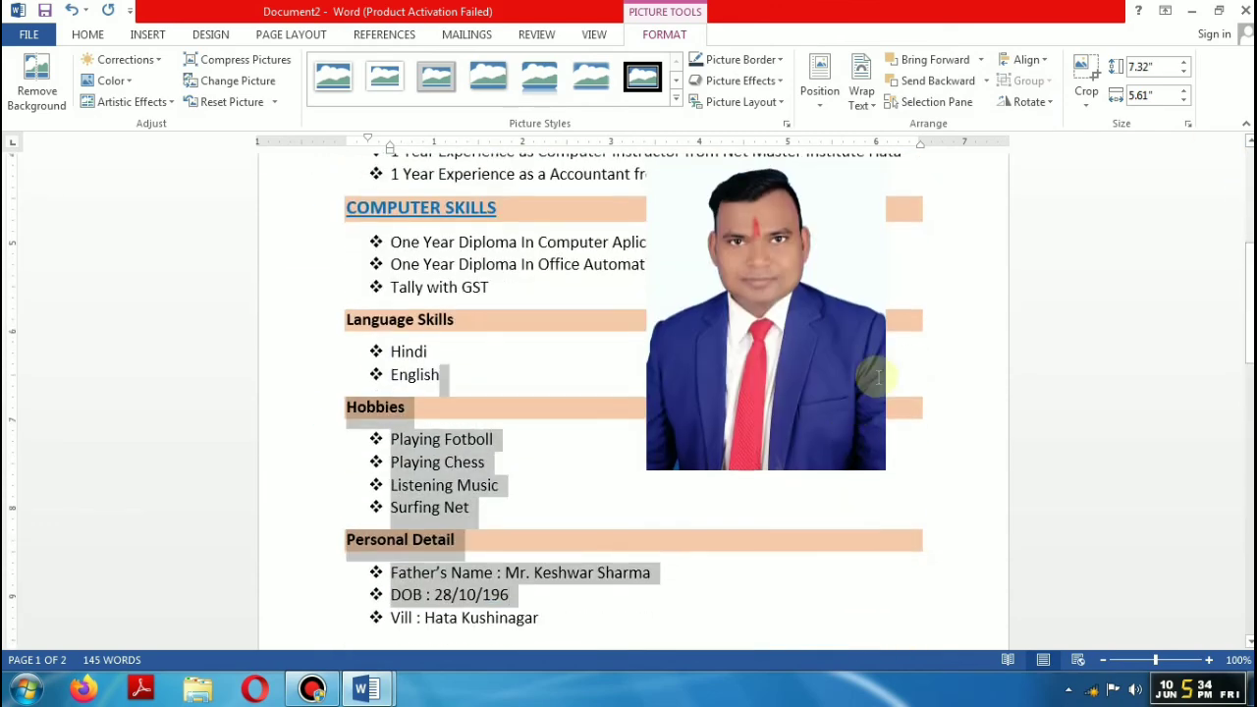
{"action": "left_click_drag", "start_coordinate": [882, 267], "coordinate": [975, 161]}
{"action": "left_click_drag", "start_coordinate": [1249, 242], "coordinate": [1250, 195]}
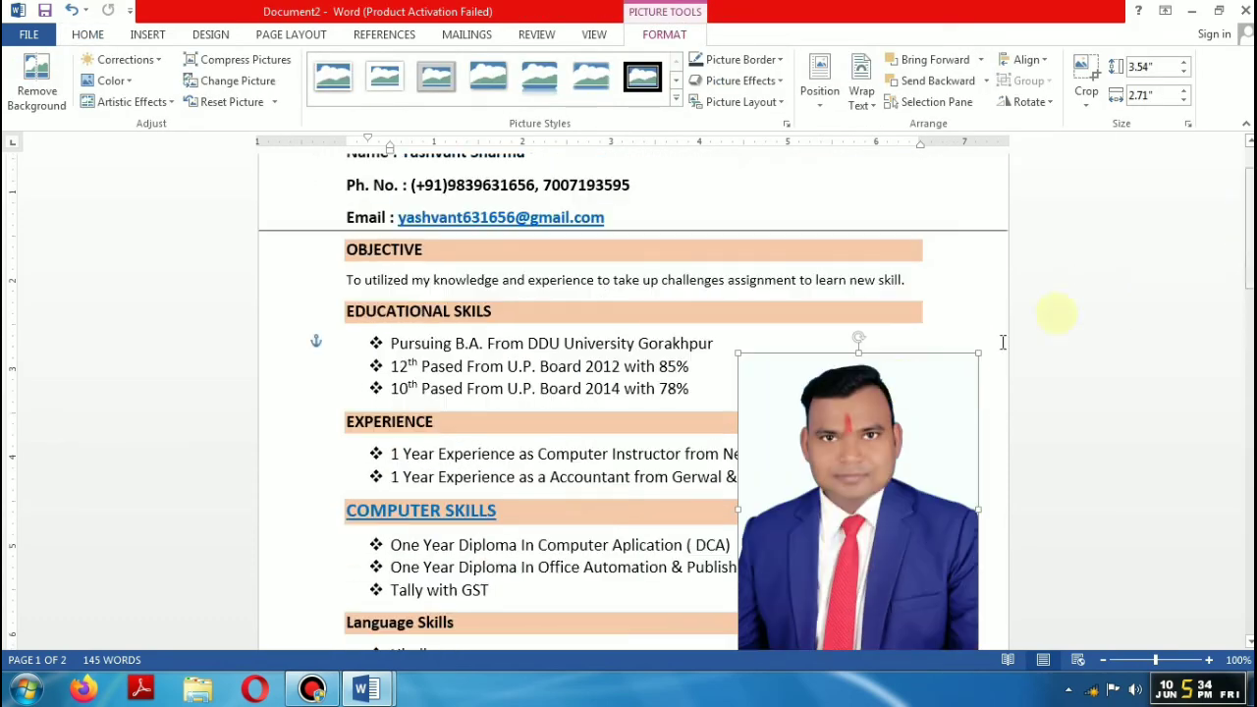
{"action": "left_click_drag", "start_coordinate": [740, 354], "coordinate": [951, 256]}
{"action": "left_click_drag", "start_coordinate": [902, 297], "coordinate": [902, 306]}
{"action": "left_click_drag", "start_coordinate": [901, 214], "coordinate": [901, 195]}
{"action": "left_click_drag", "start_coordinate": [902, 191], "coordinate": [901, 194]}
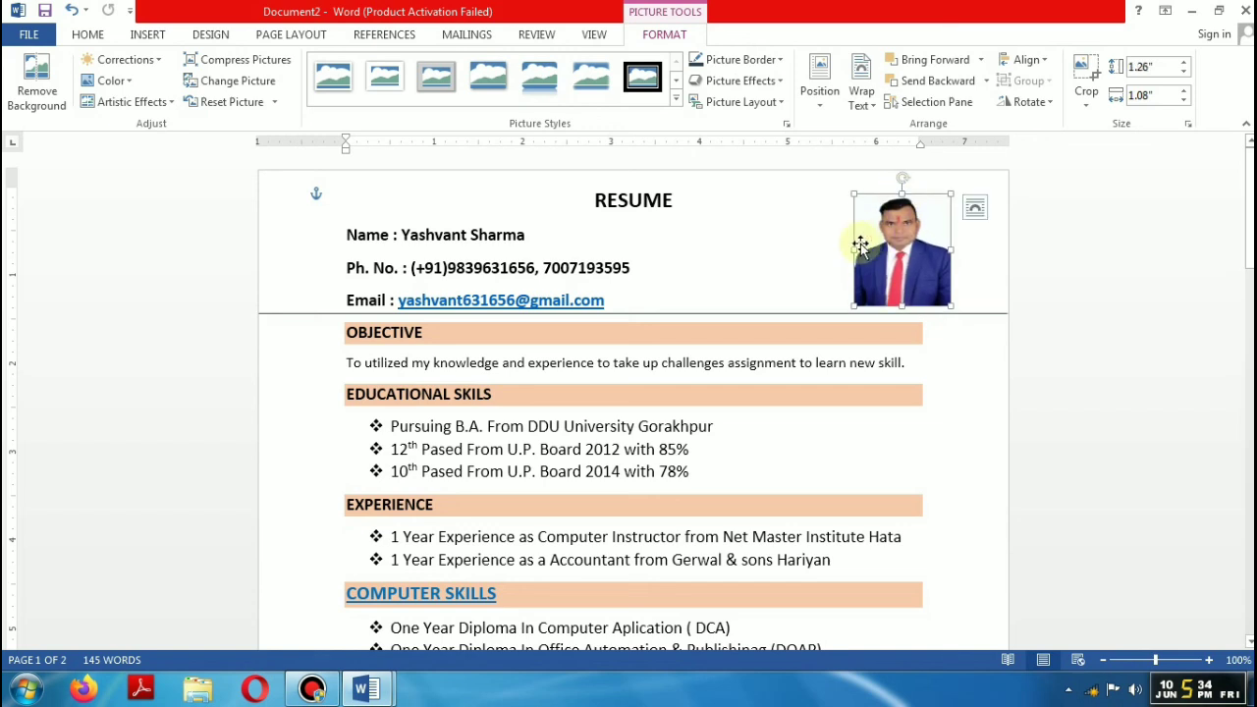
{"action": "left_click_drag", "start_coordinate": [851, 252], "coordinate": [840, 250]}
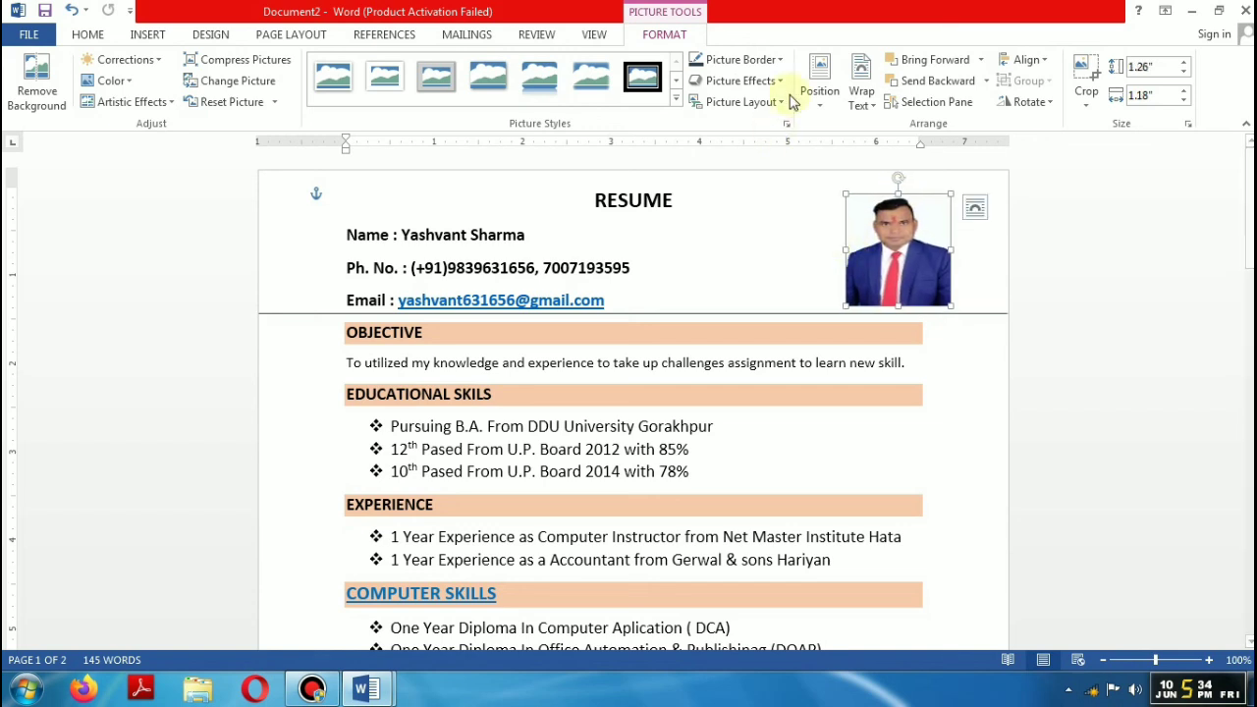
Step: Give the photo a 2¼ pt picture border
{"action": "left_click", "coordinate": [783, 61]}
{"action": "mouse_move", "coordinate": [831, 268]}
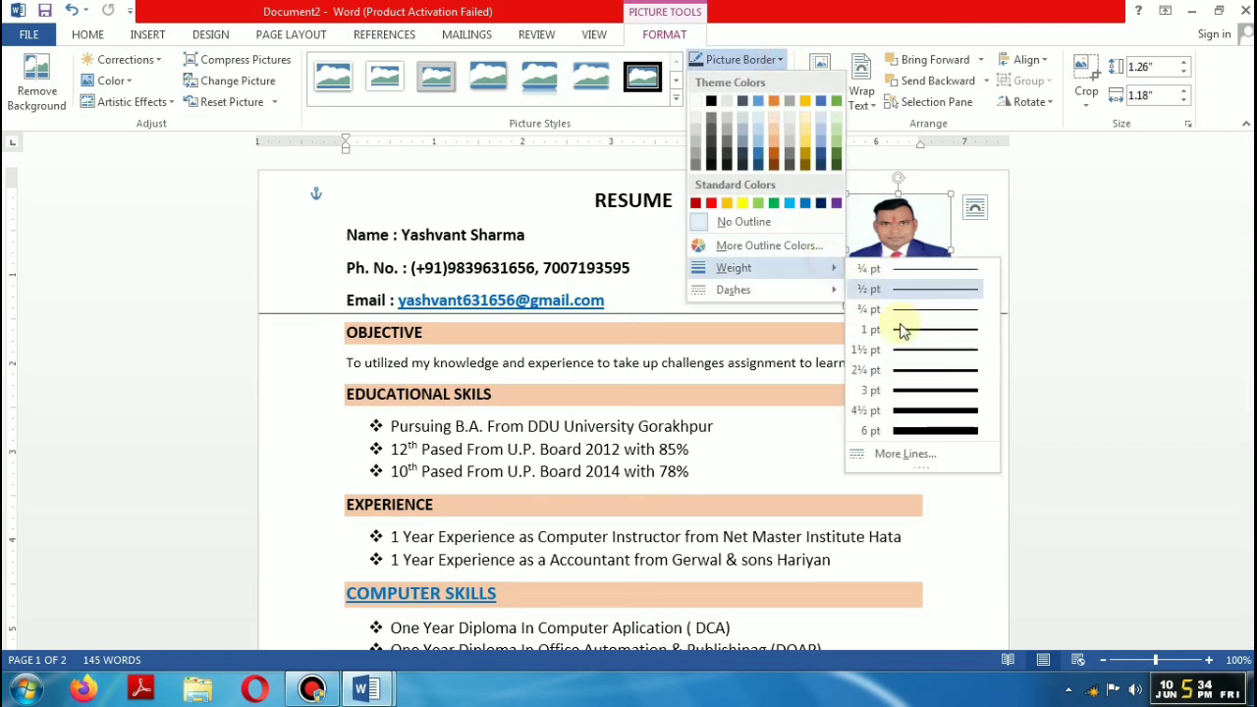
{"action": "left_click", "coordinate": [920, 370]}
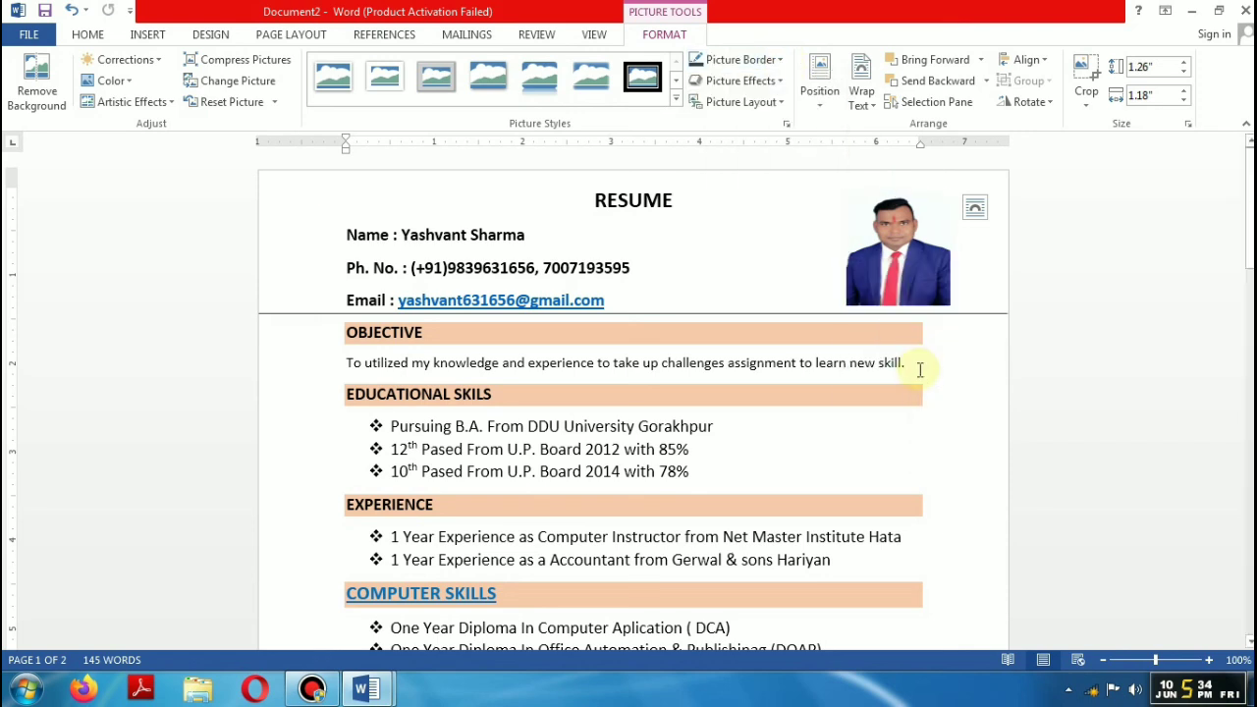
{"action": "left_click", "coordinate": [1120, 419]}
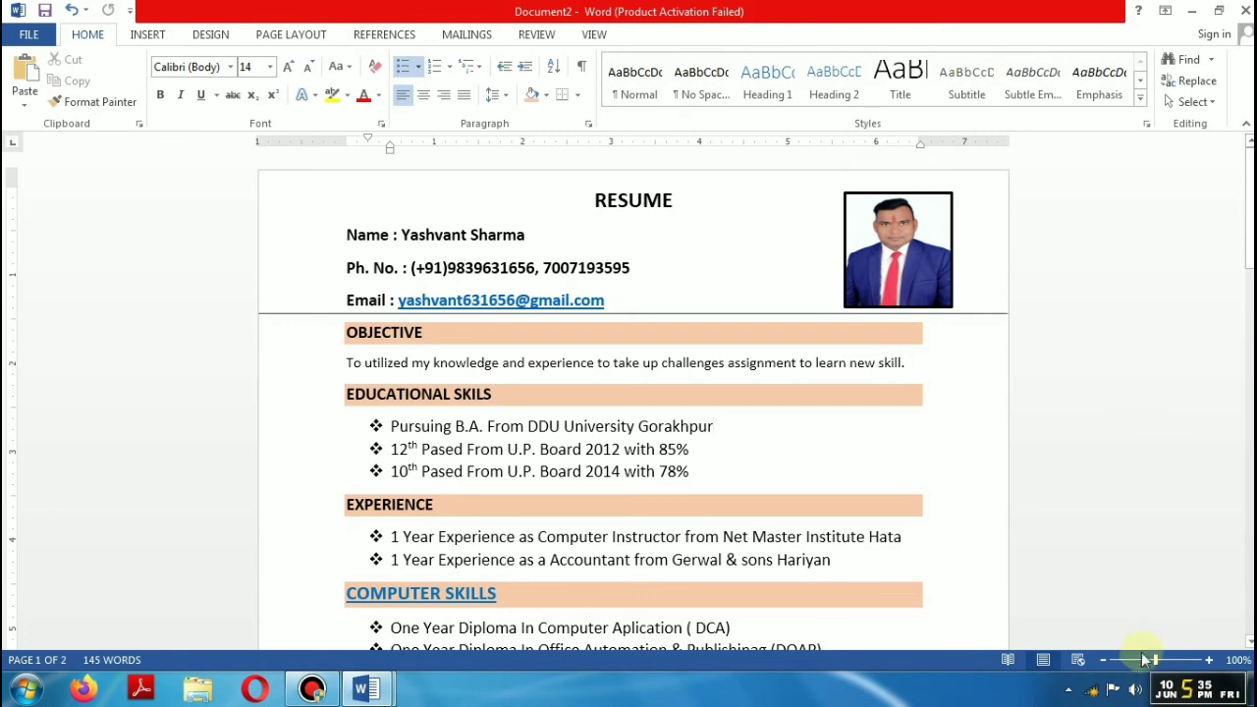
Step: Delete the blank second page after the Place line so the resume fits on one page
{"action": "left_click_drag", "start_coordinate": [1142, 658], "coordinate": [1137, 660]}
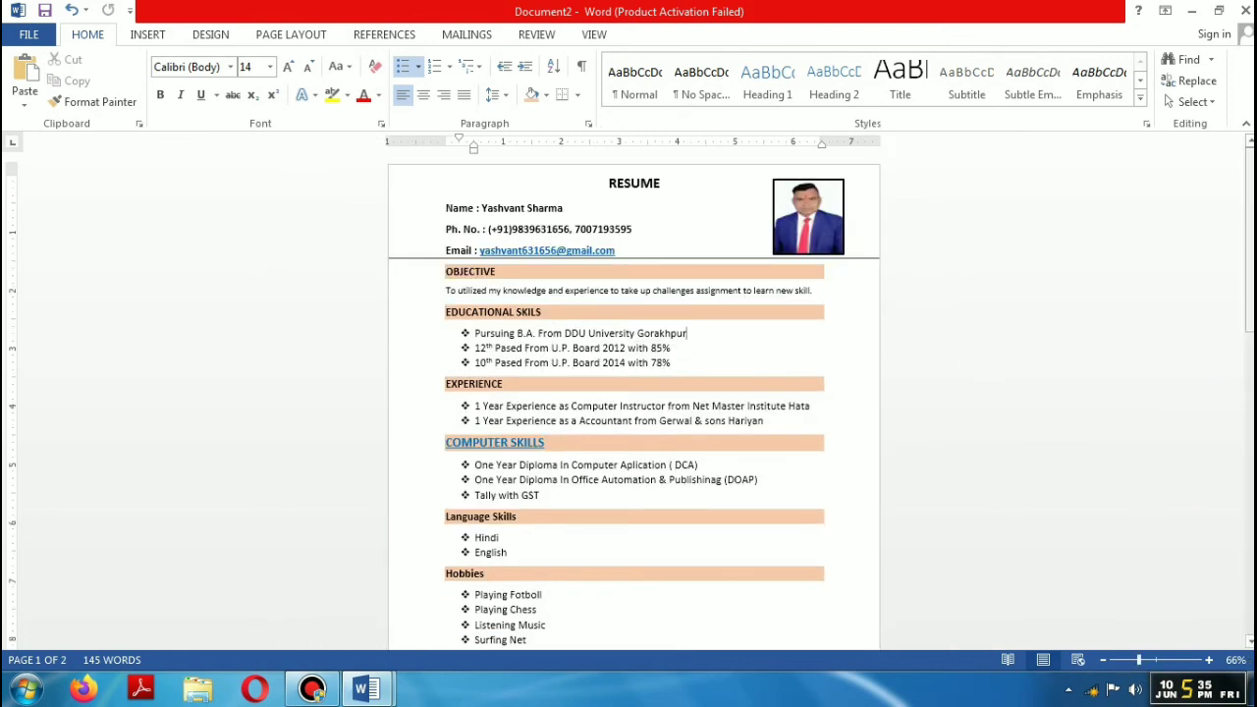
{"action": "left_click_drag", "start_coordinate": [1250, 257], "coordinate": [1249, 395]}
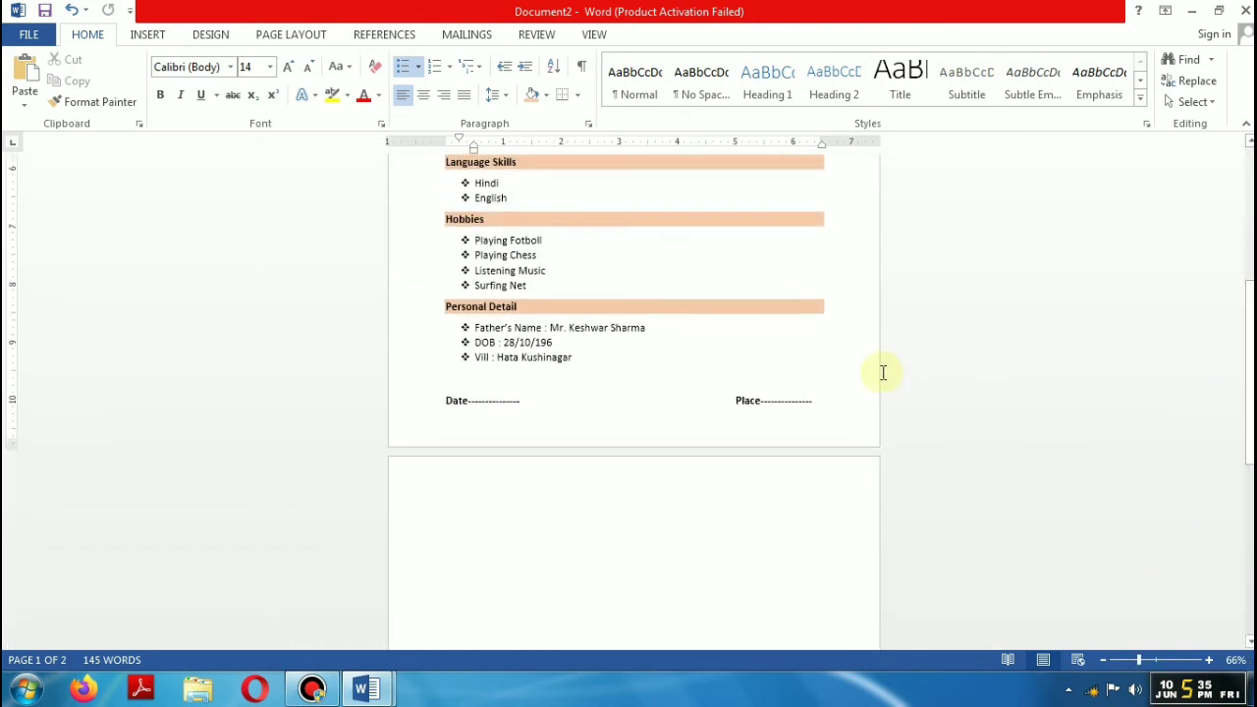
{"action": "left_click", "coordinate": [854, 395]}
{"action": "key", "text": "Delete"}
{"action": "left_click_drag", "start_coordinate": [1245, 440], "coordinate": [1229, 275]}
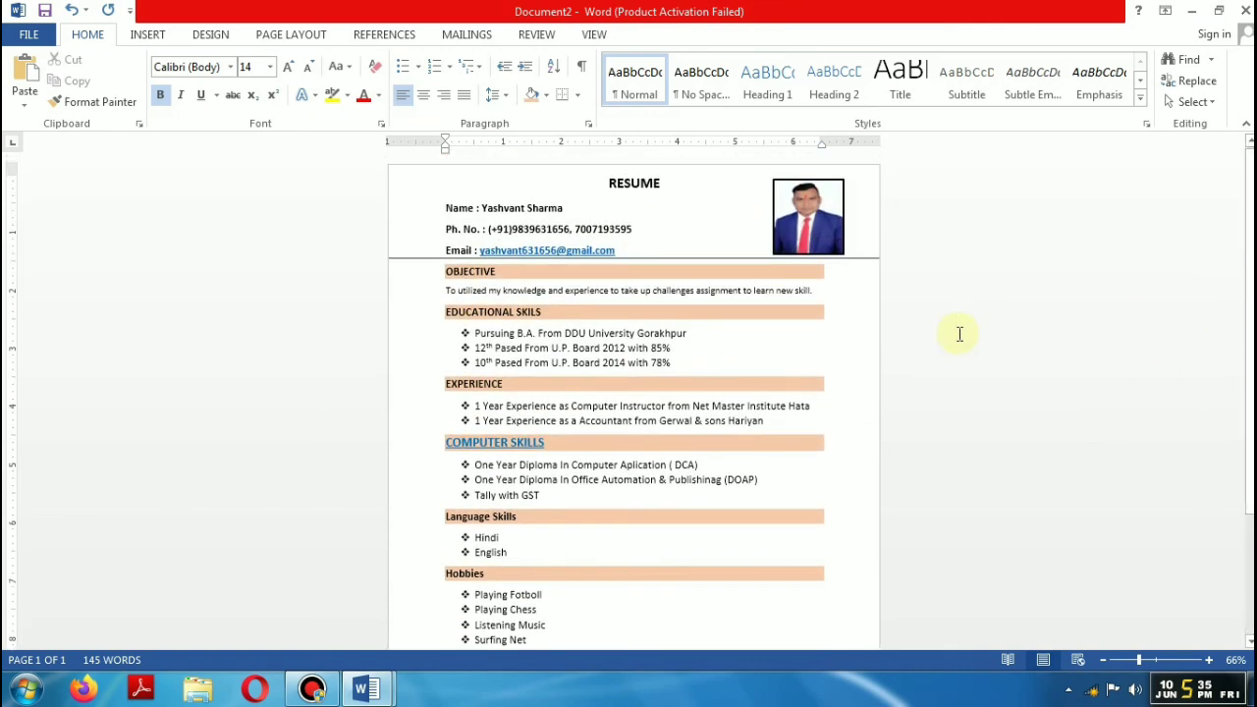
{"action": "key", "text": "ctrl+z"}
{"action": "left_click_drag", "start_coordinate": [1138, 659], "coordinate": [1123, 660]}
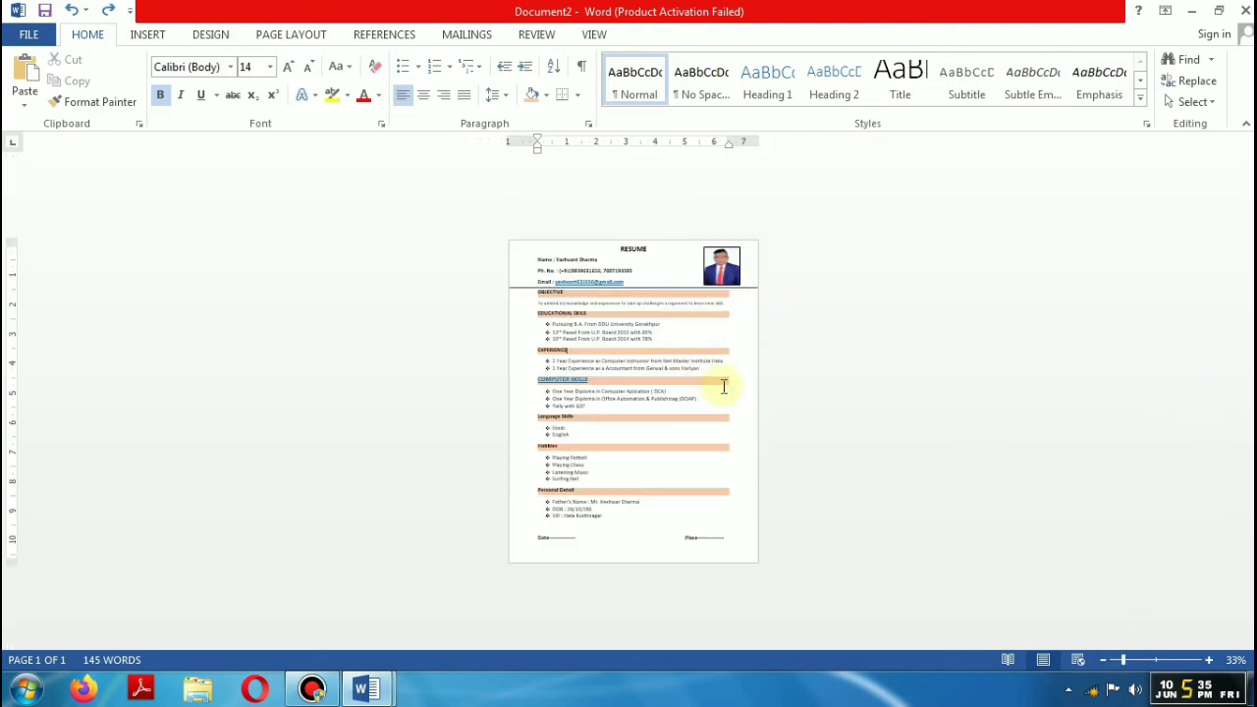
{"action": "left_click_drag", "start_coordinate": [1126, 660], "coordinate": [1136, 660]}
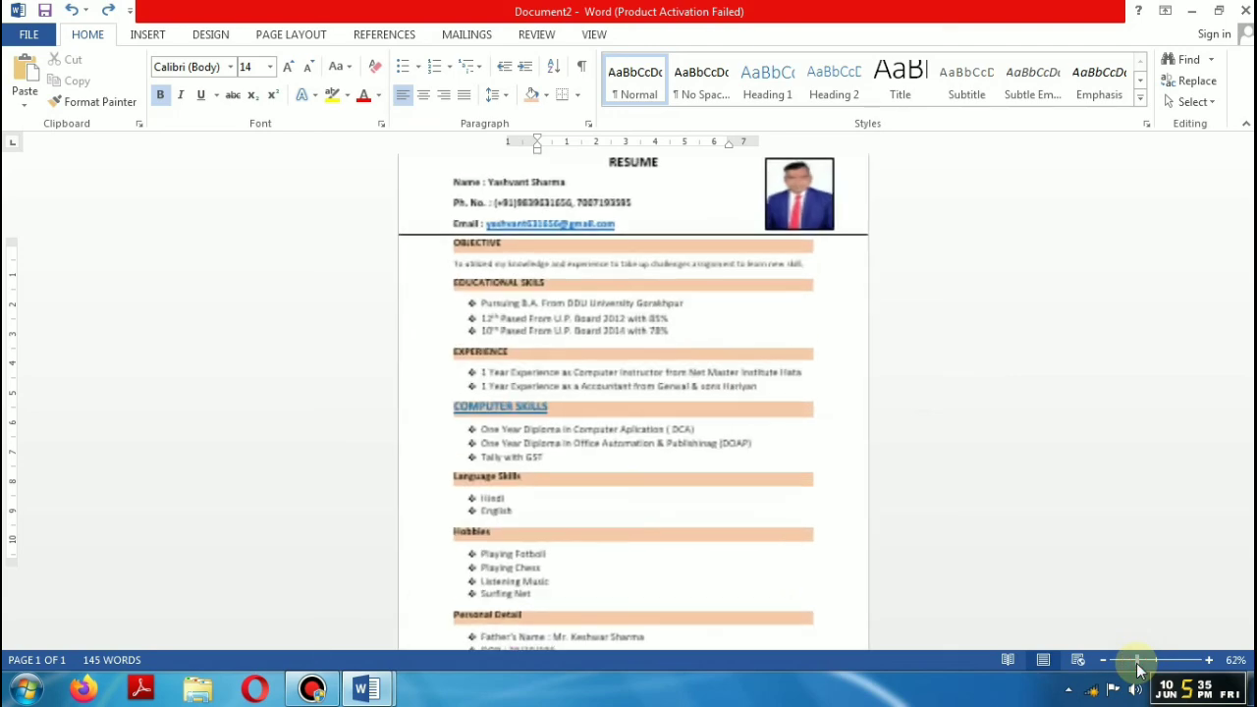
{"action": "scroll", "coordinate": [457, 481], "scroll_direction": "up", "scroll_amount": 2, "text": "ctrl"}
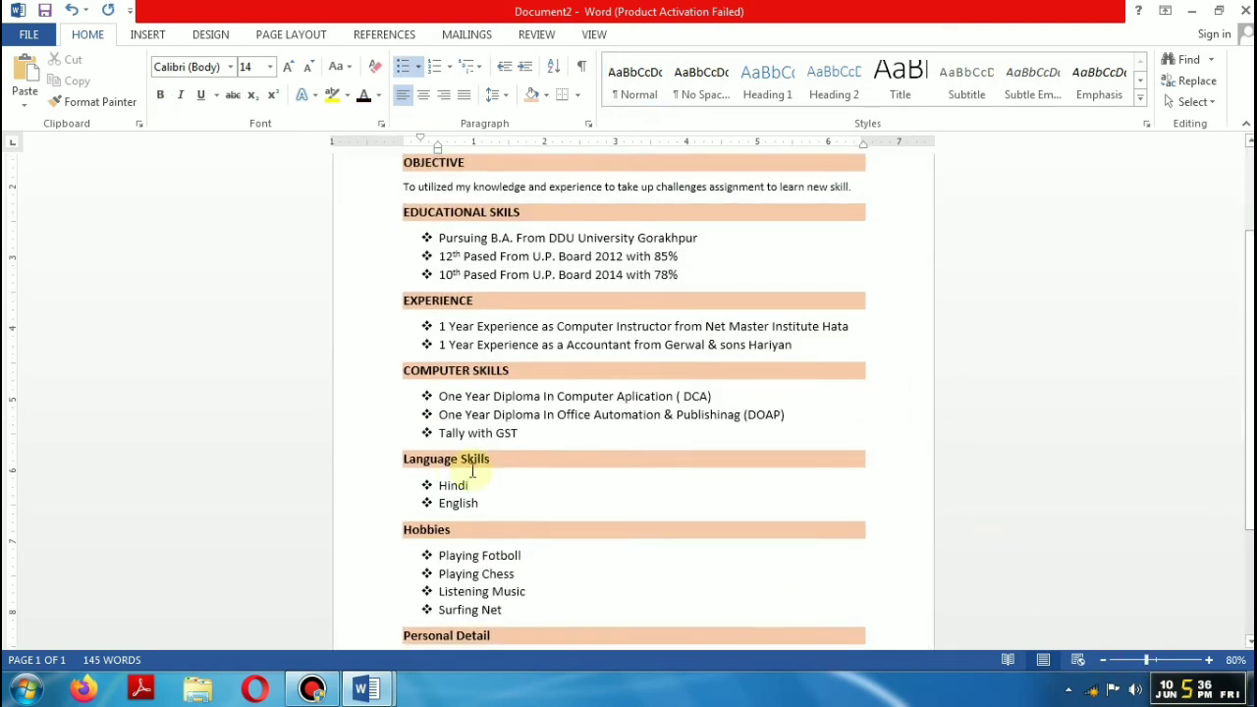
Step: Change the Language Skills, Hobbies and Personal Detail headings to uppercase with Shift+F3
{"action": "left_click_drag", "start_coordinate": [488, 459], "coordinate": [424, 463]}
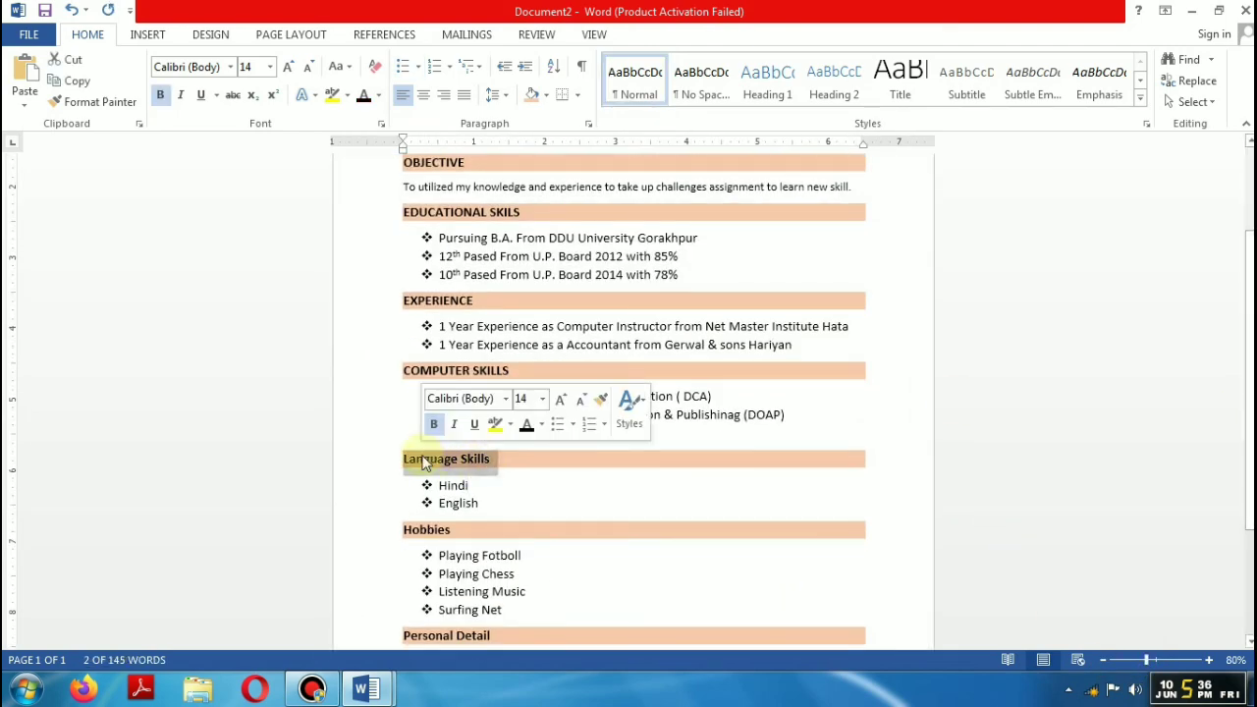
{"action": "key", "text": "shift+F3"}
{"action": "right_click", "coordinate": [469, 465]}
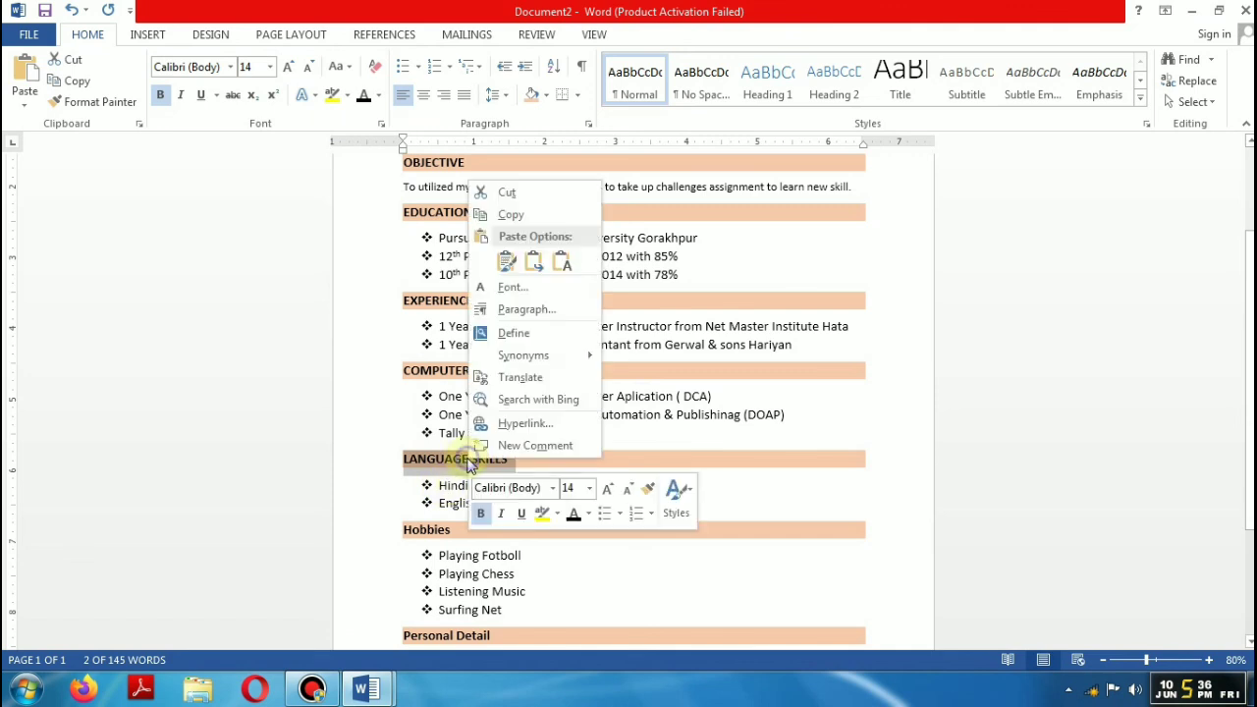
{"action": "left_click", "coordinate": [568, 583]}
{"action": "left_click_drag", "start_coordinate": [443, 529], "coordinate": [400, 538]}
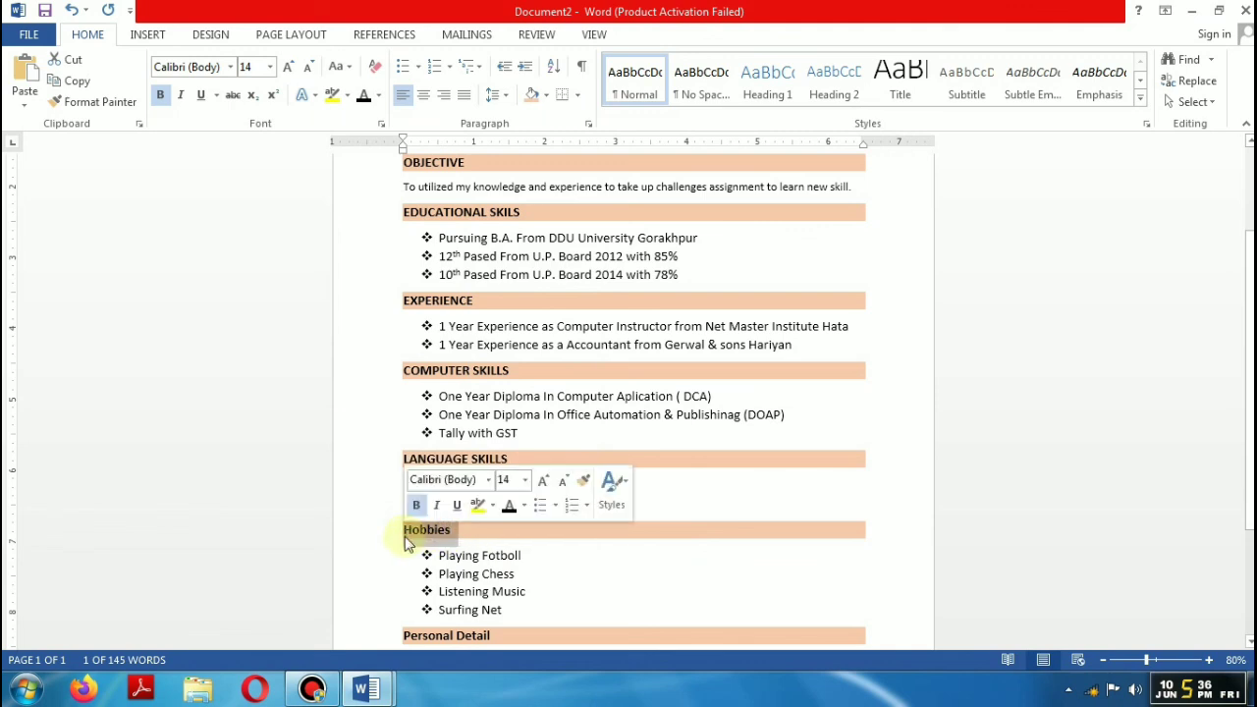
{"action": "left_click_drag", "start_coordinate": [494, 636], "coordinate": [397, 640]}
{"action": "key", "text": "shift+F3"}
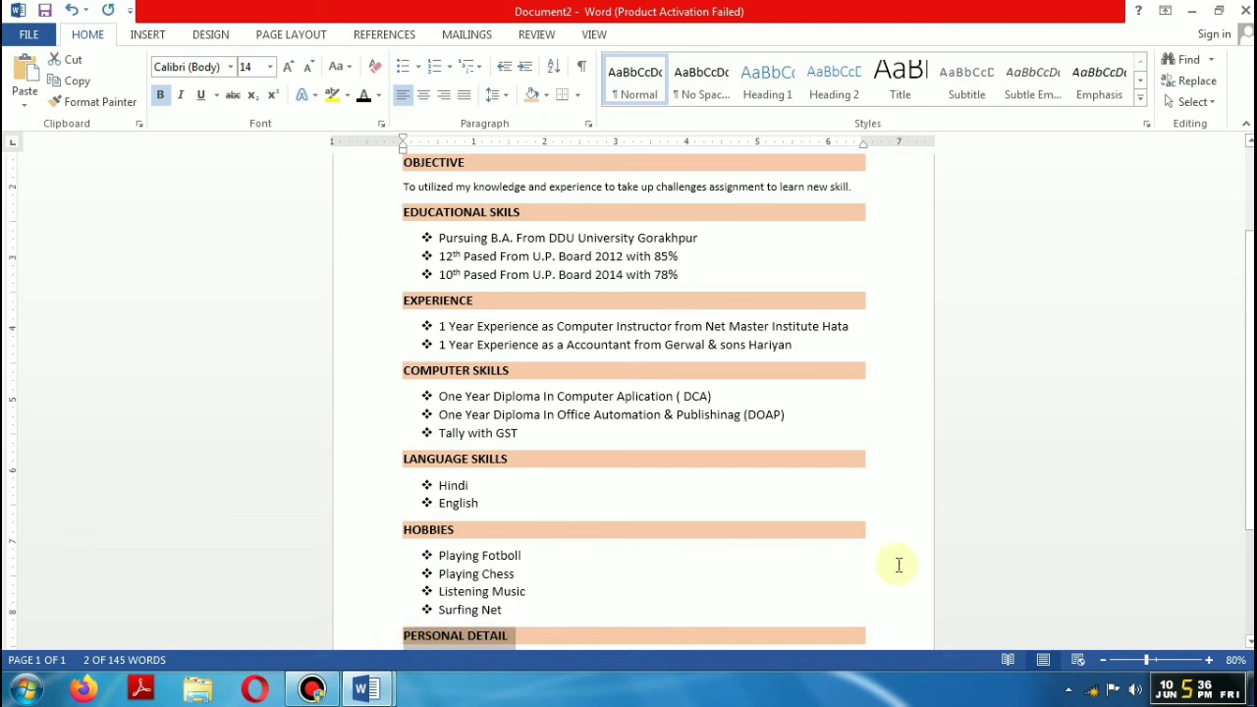
{"action": "scroll", "coordinate": [1225, 317], "scroll_direction": "down", "scroll_amount": 3}
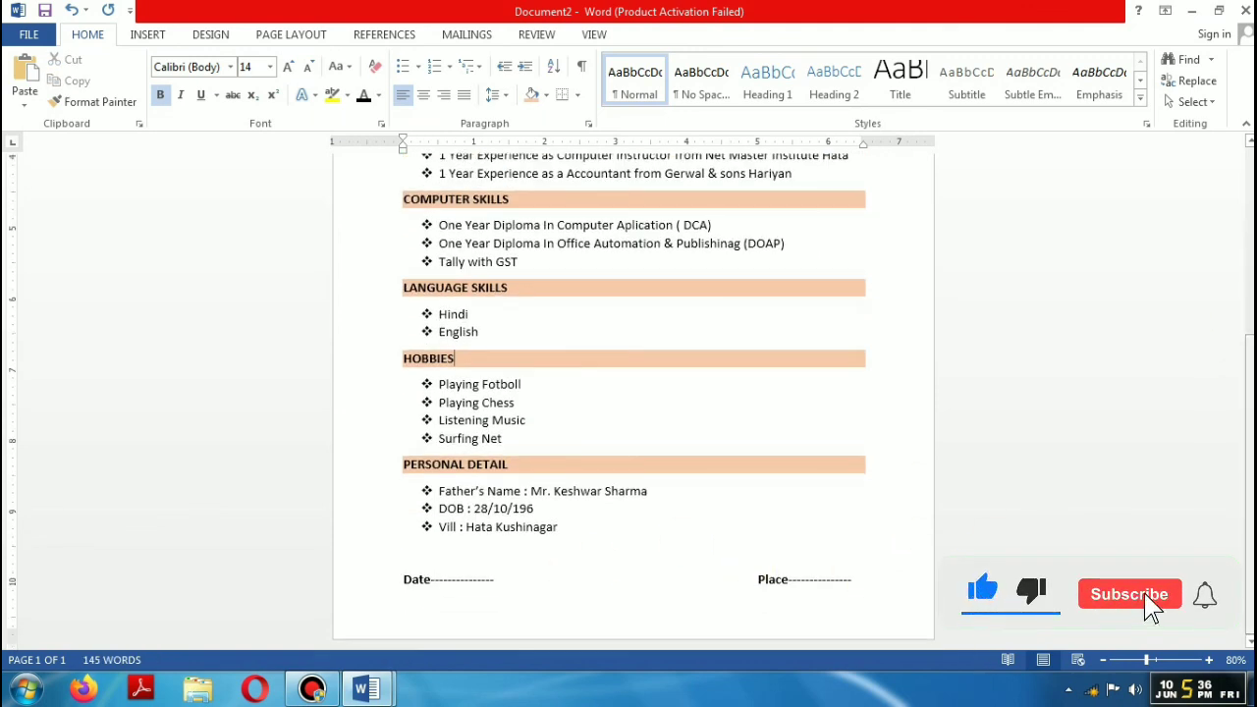
{"action": "scroll", "coordinate": [1236, 351], "scroll_direction": "up", "scroll_amount": 5}
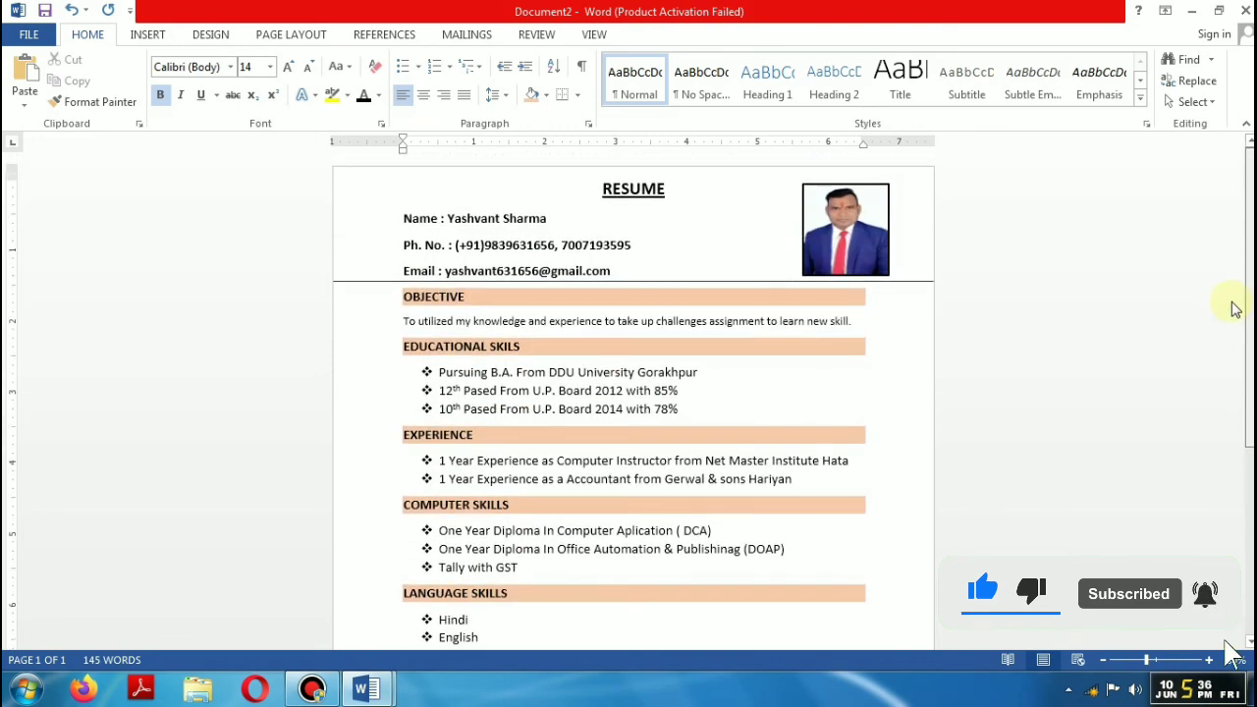